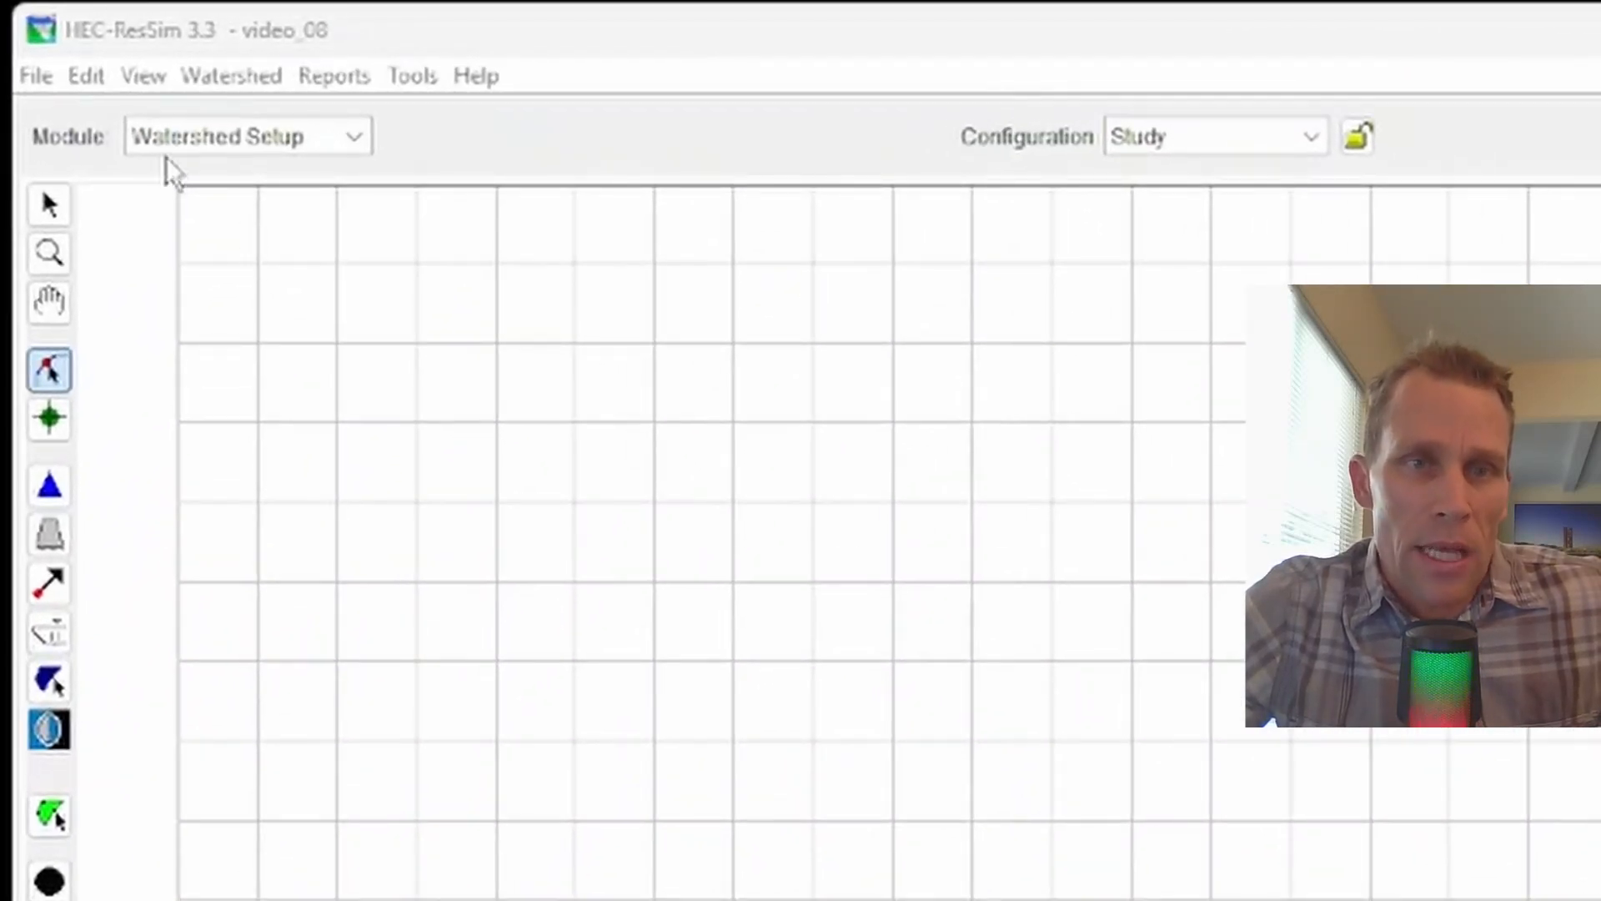
Step: Keep the Watershed Setup module with the Study configuration, enable editing of it, and check that Allow Editing is on
click(271, 138)
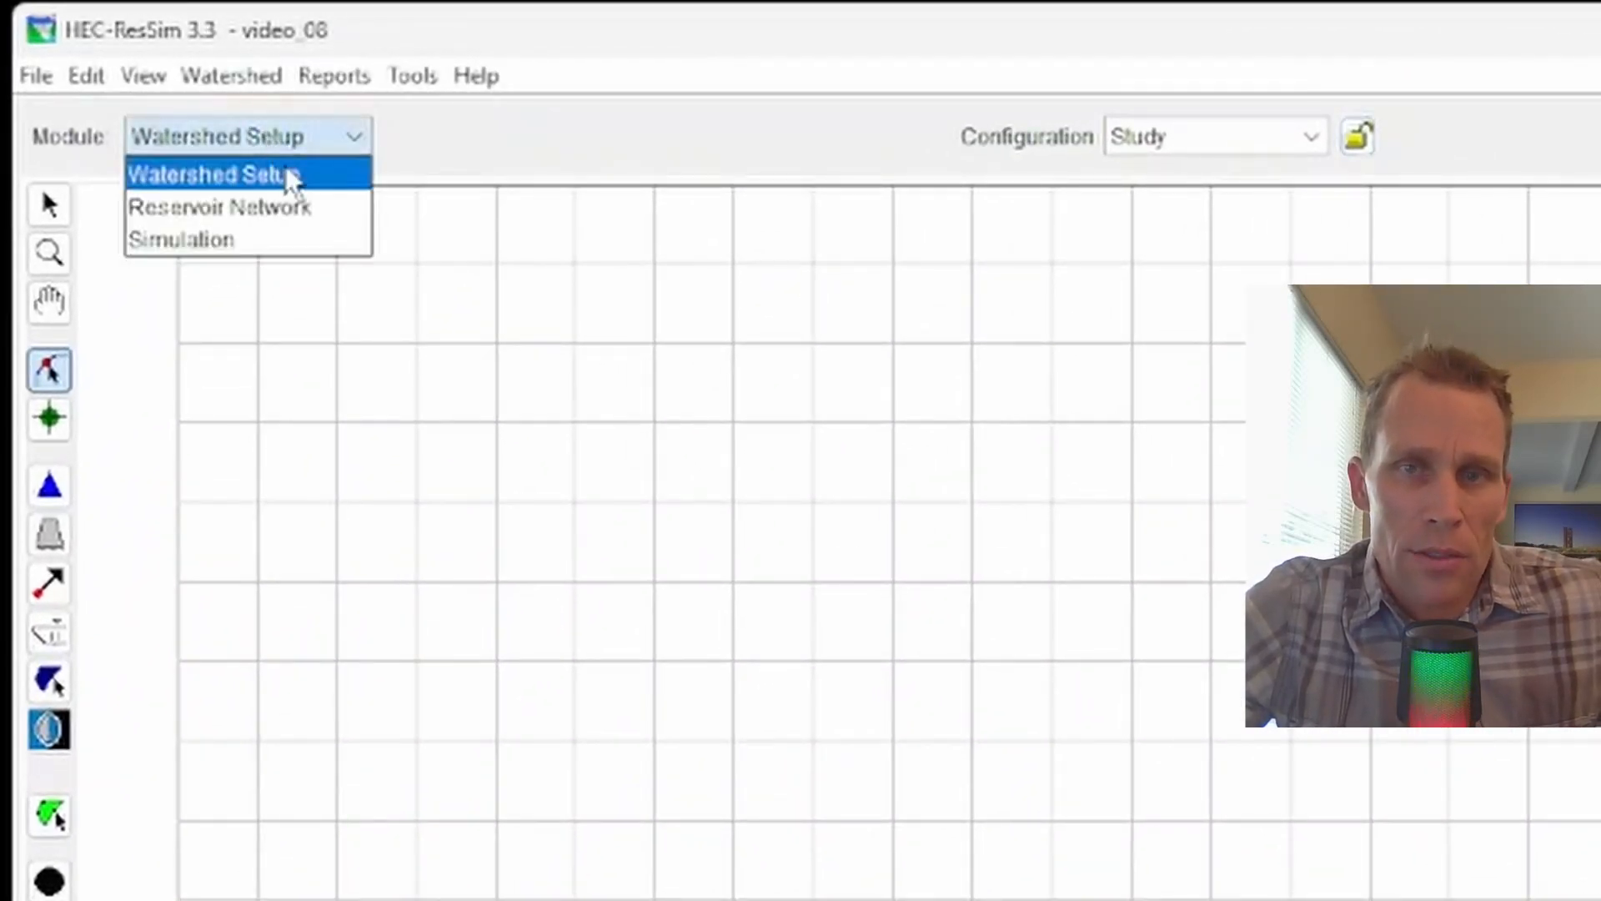
click(325, 178)
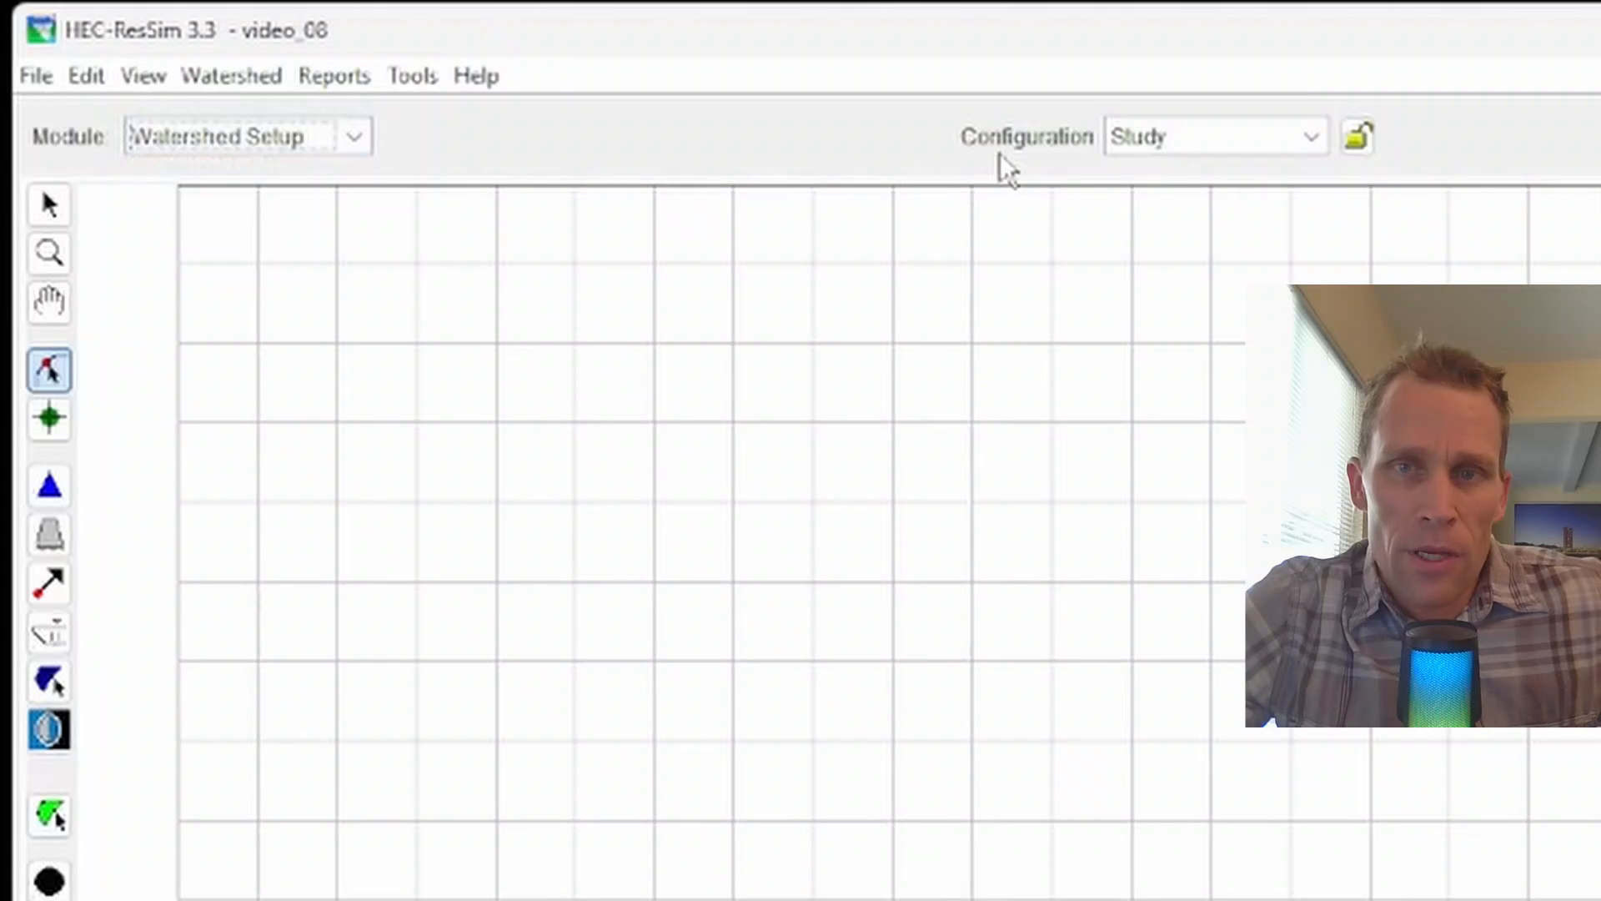
click(1201, 150)
click(1216, 145)
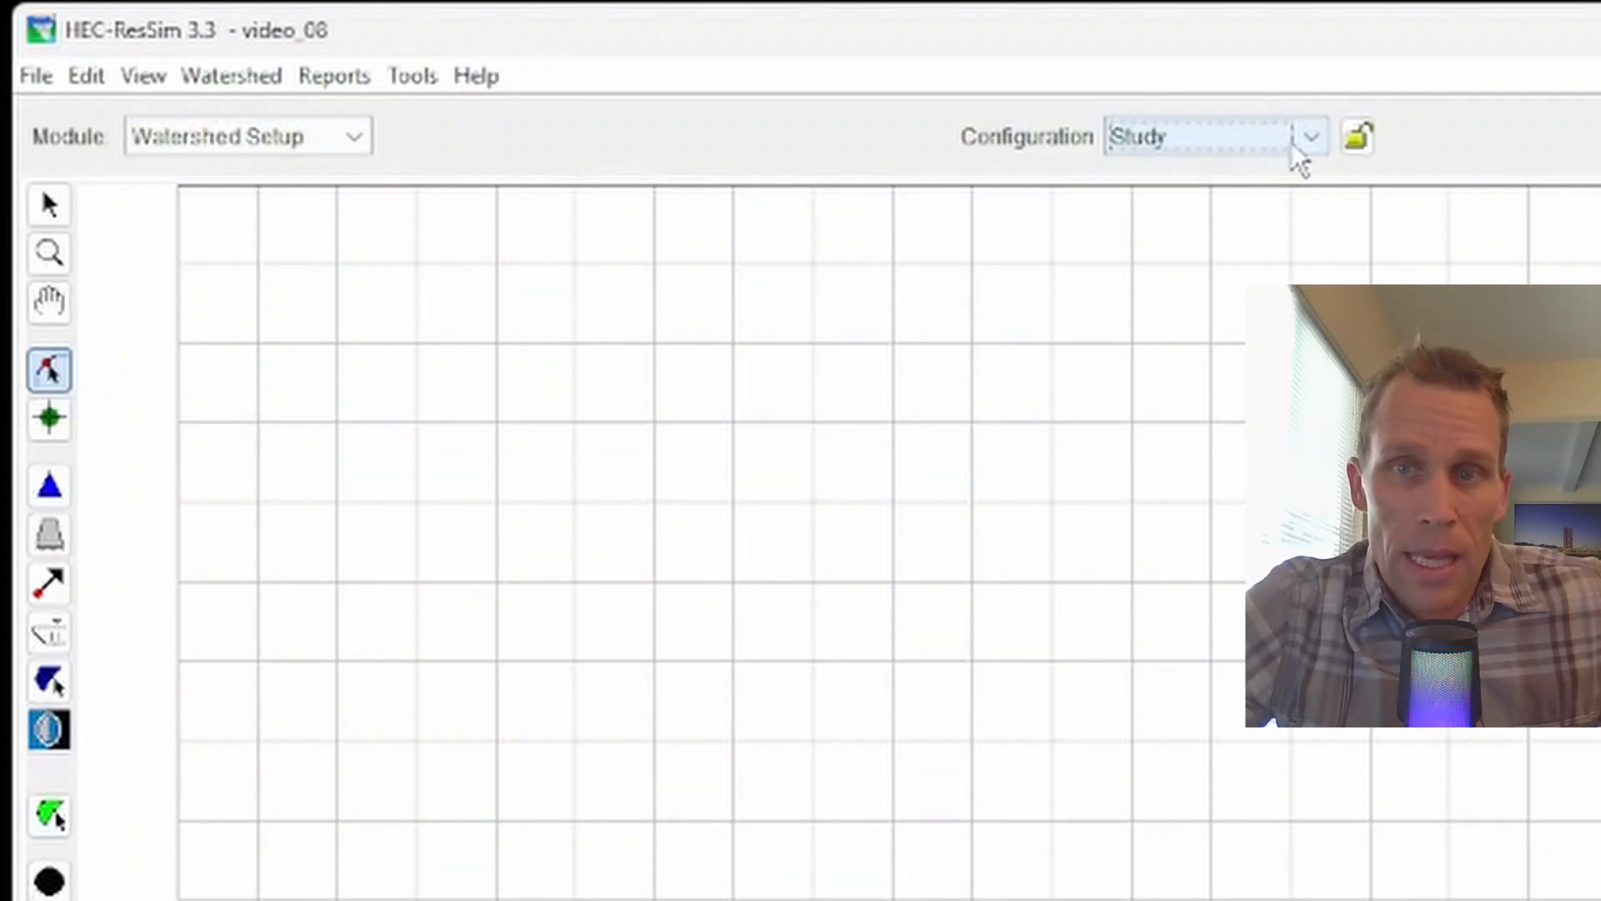
click(1358, 142)
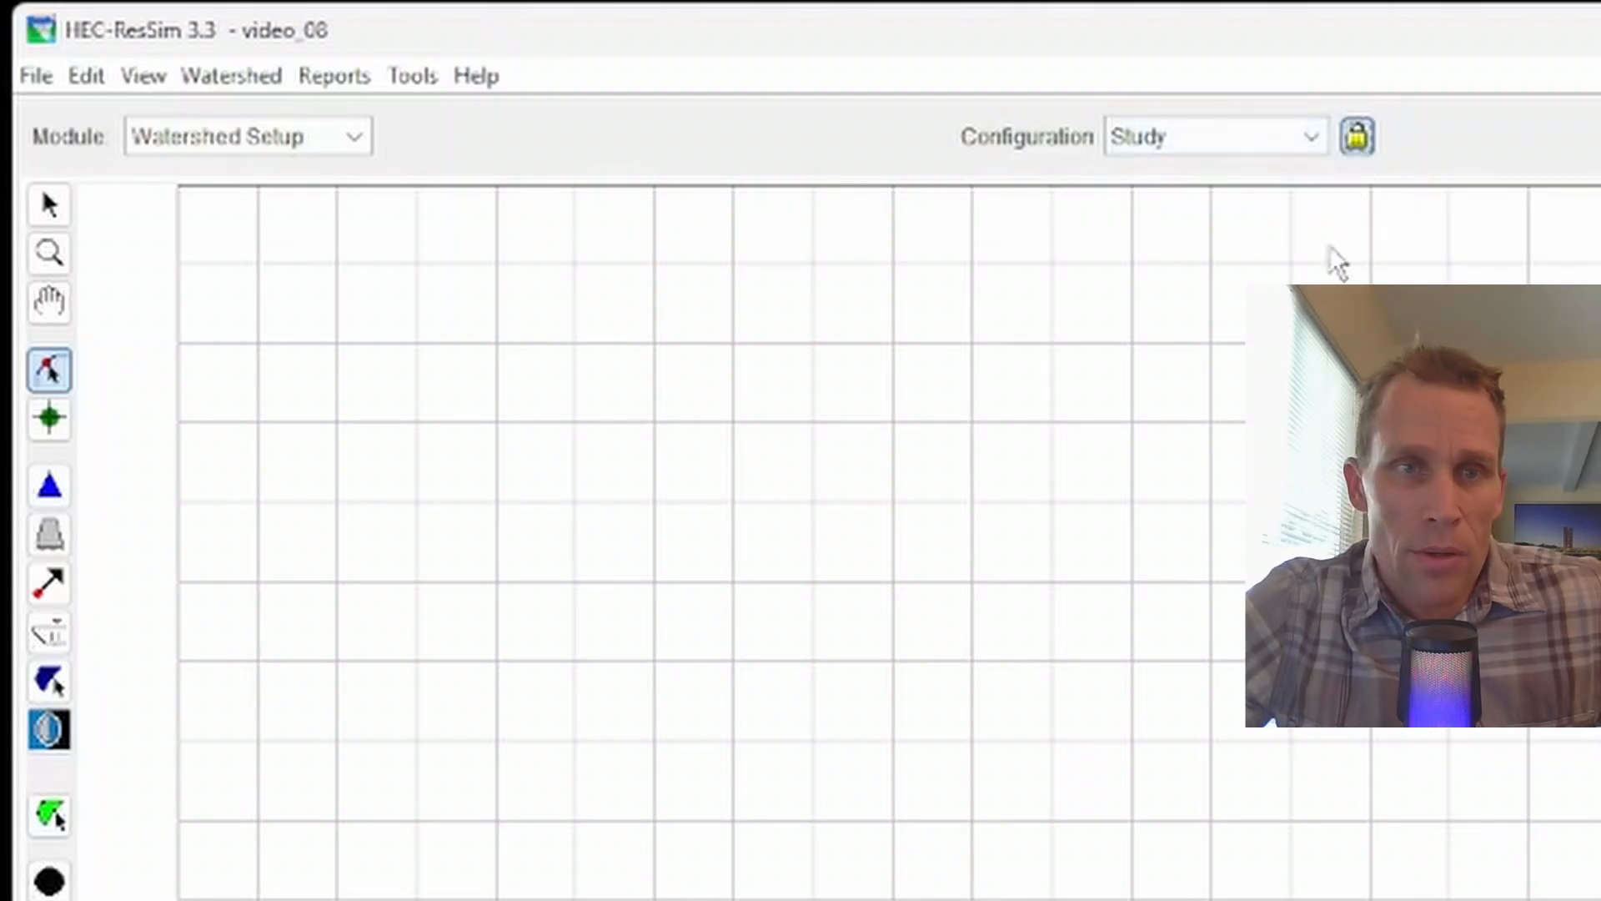
click(88, 81)
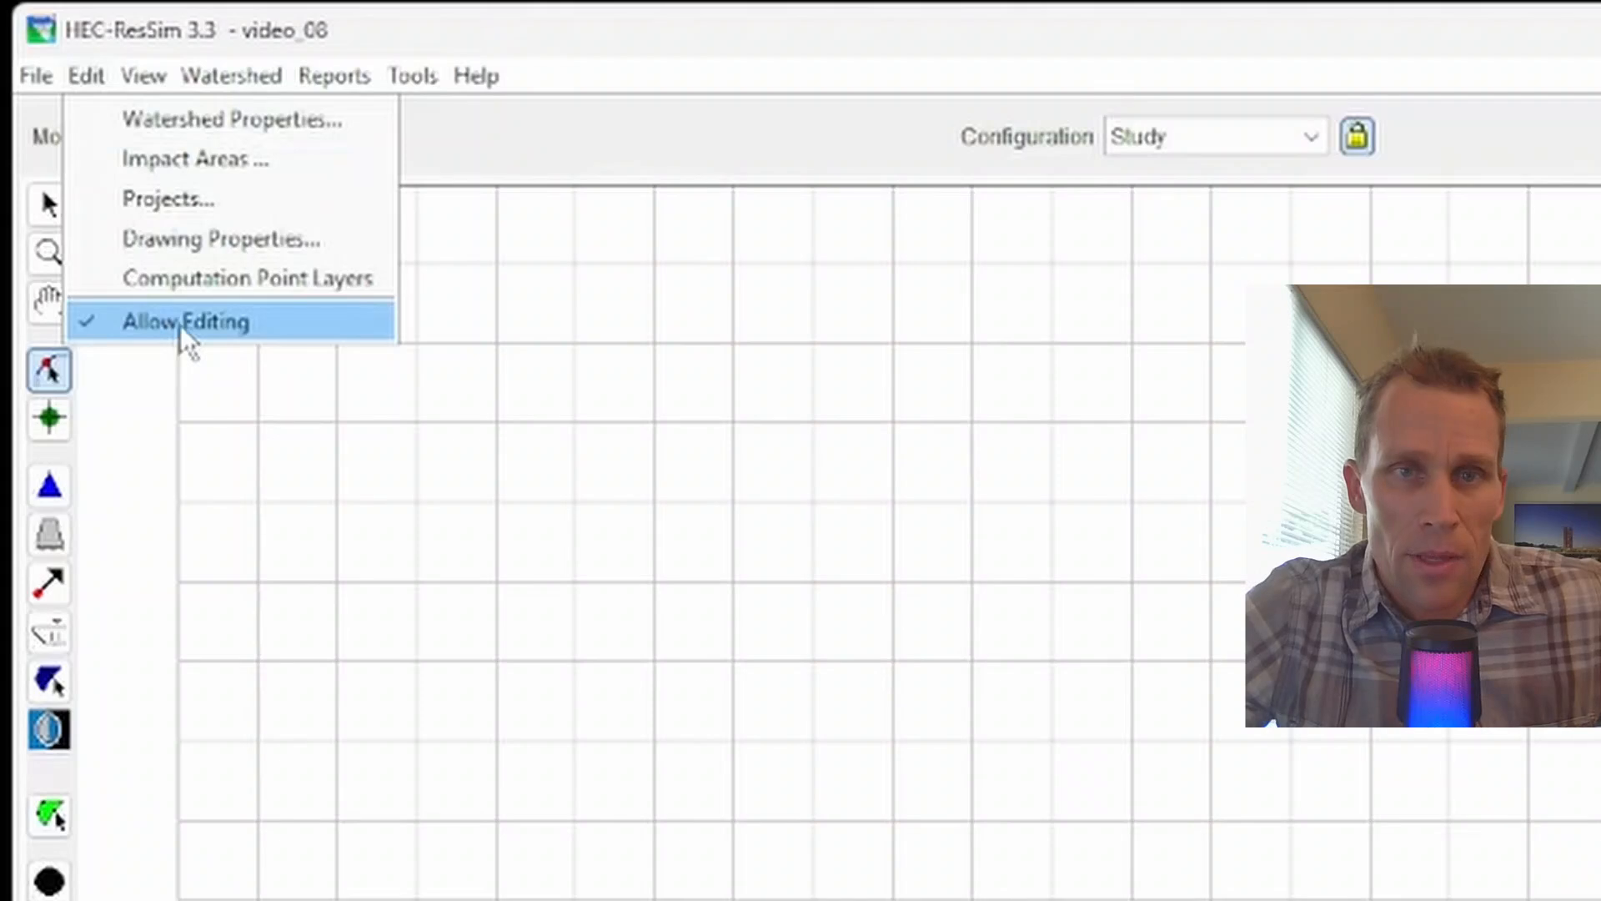
click(566, 223)
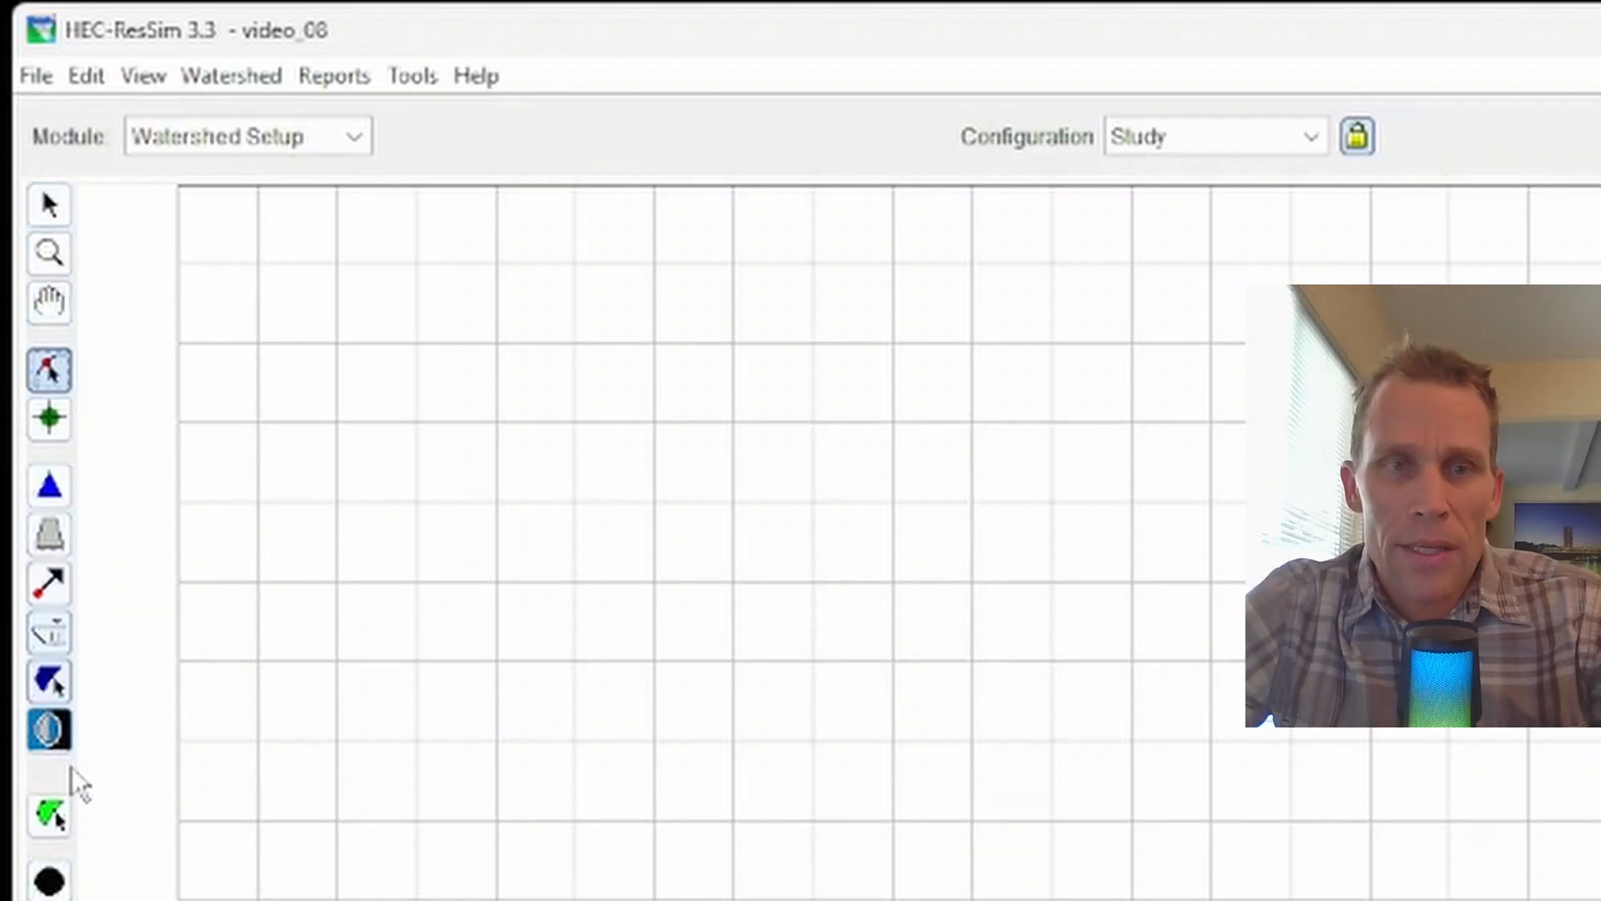
Step: Draw a seven-point stream alignment with the Stream Alignment tool, curving from the grid's upper left outward and back down
click(264, 142)
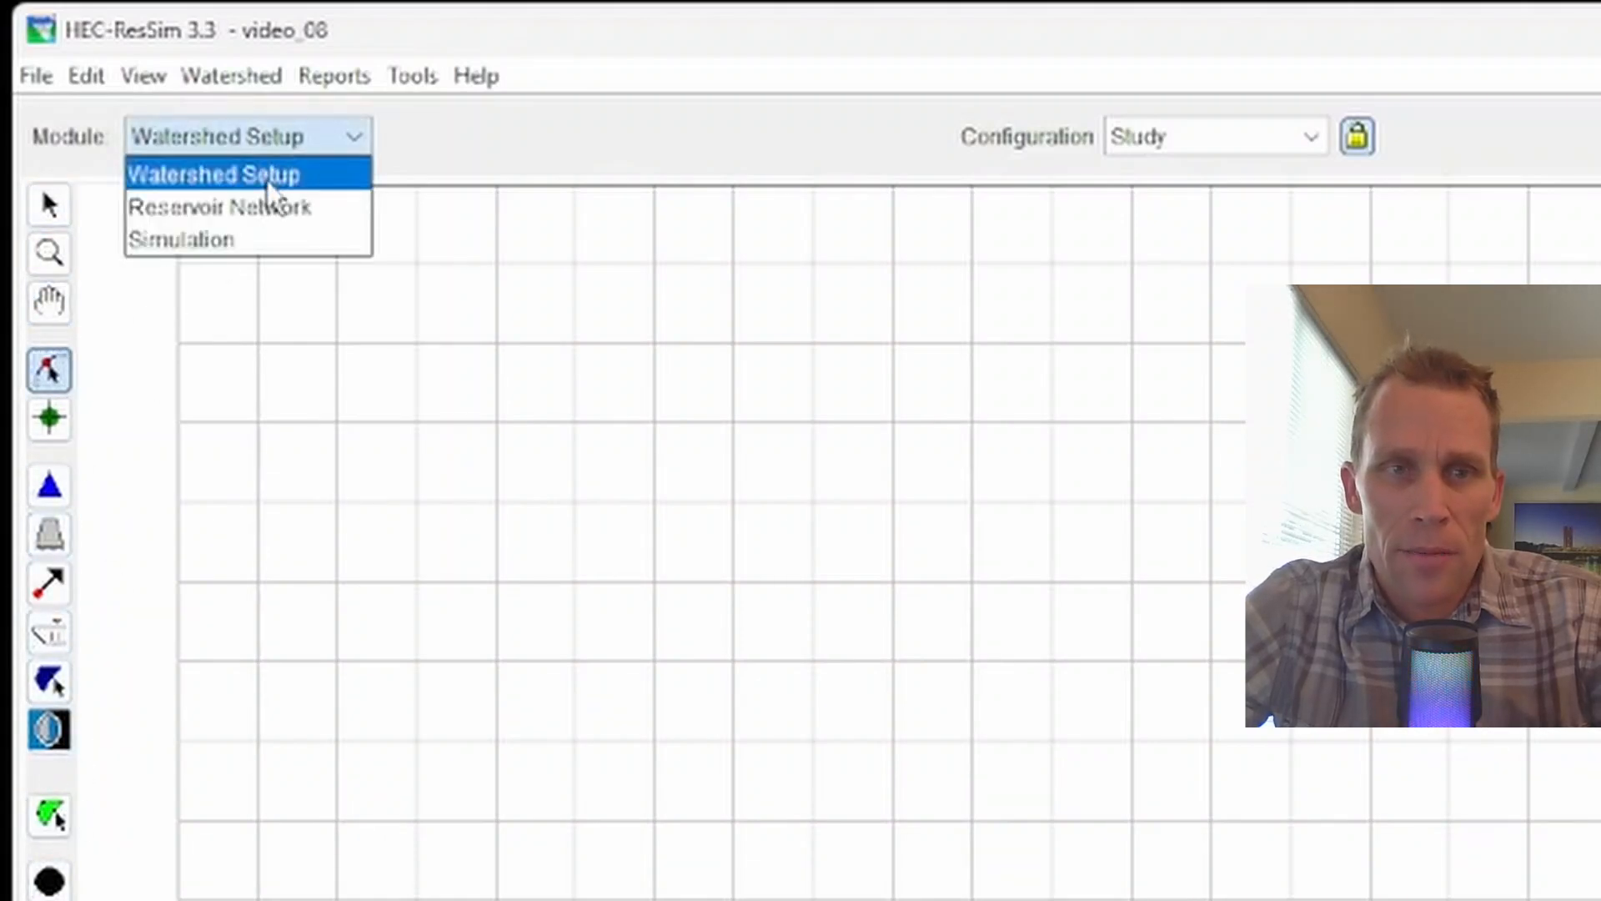
click(261, 177)
click(49, 367)
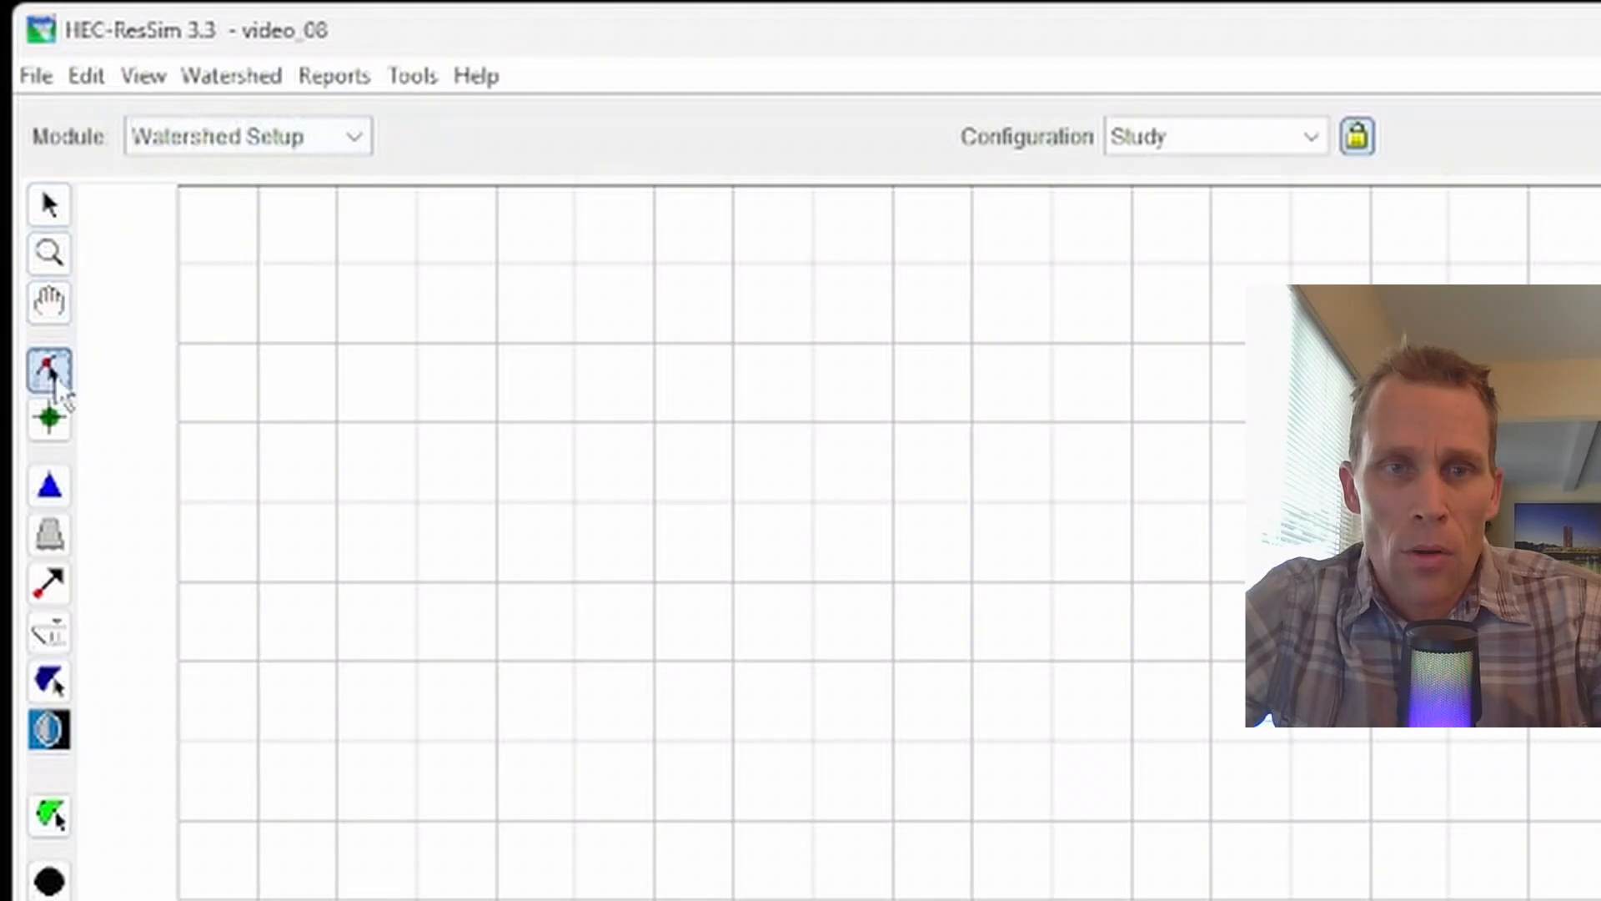
click(278, 289)
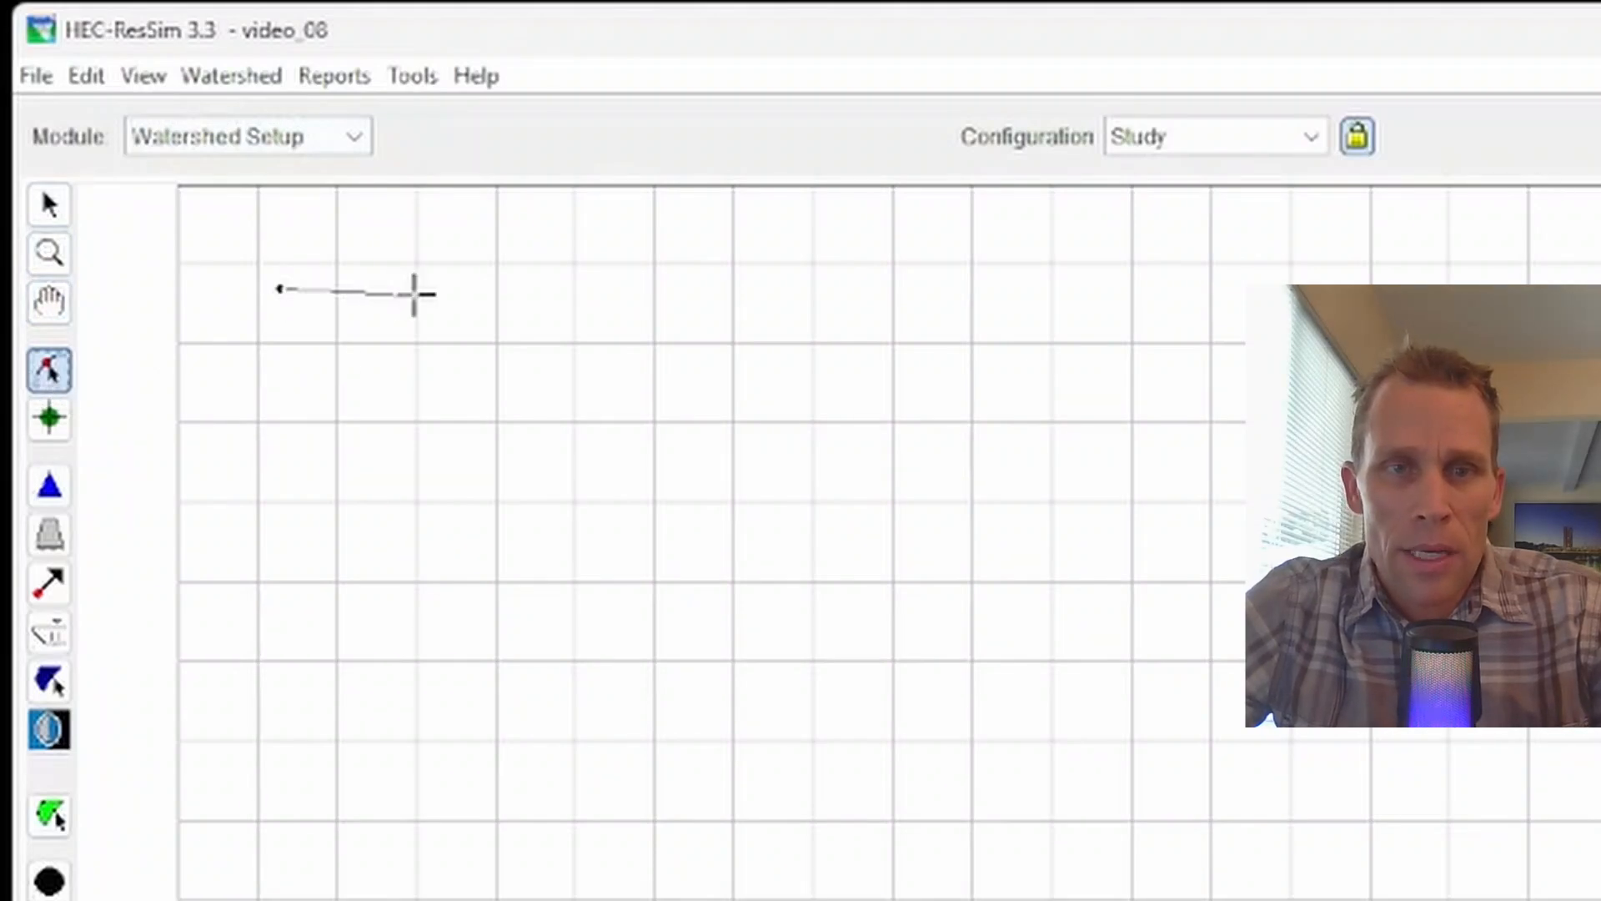
click(414, 295)
click(517, 357)
click(608, 491)
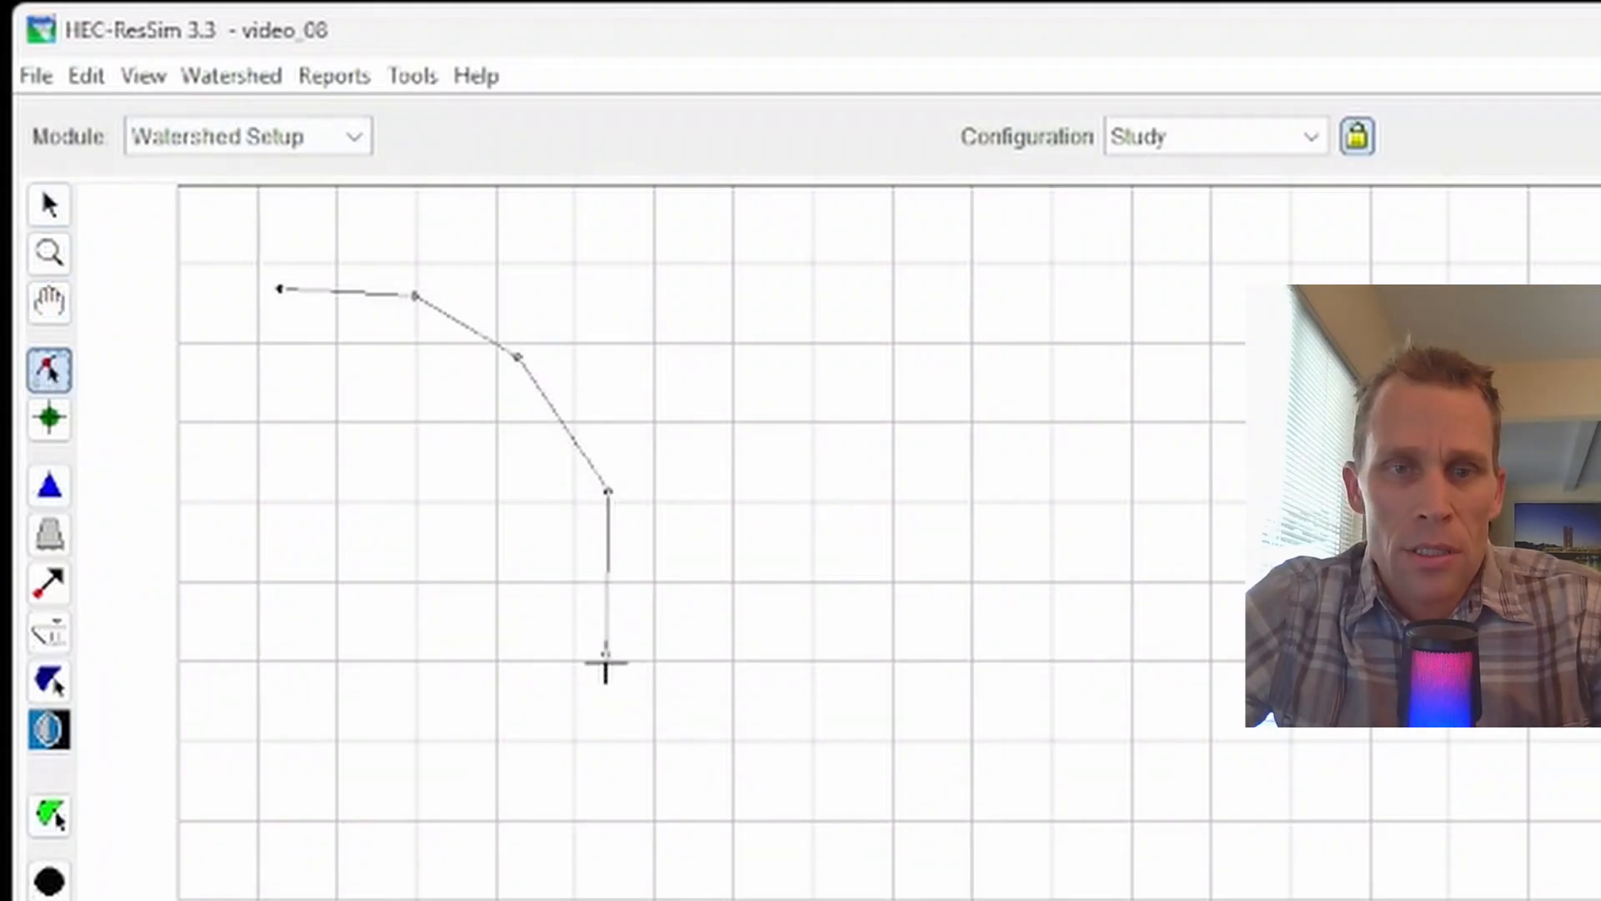
click(606, 654)
click(567, 788)
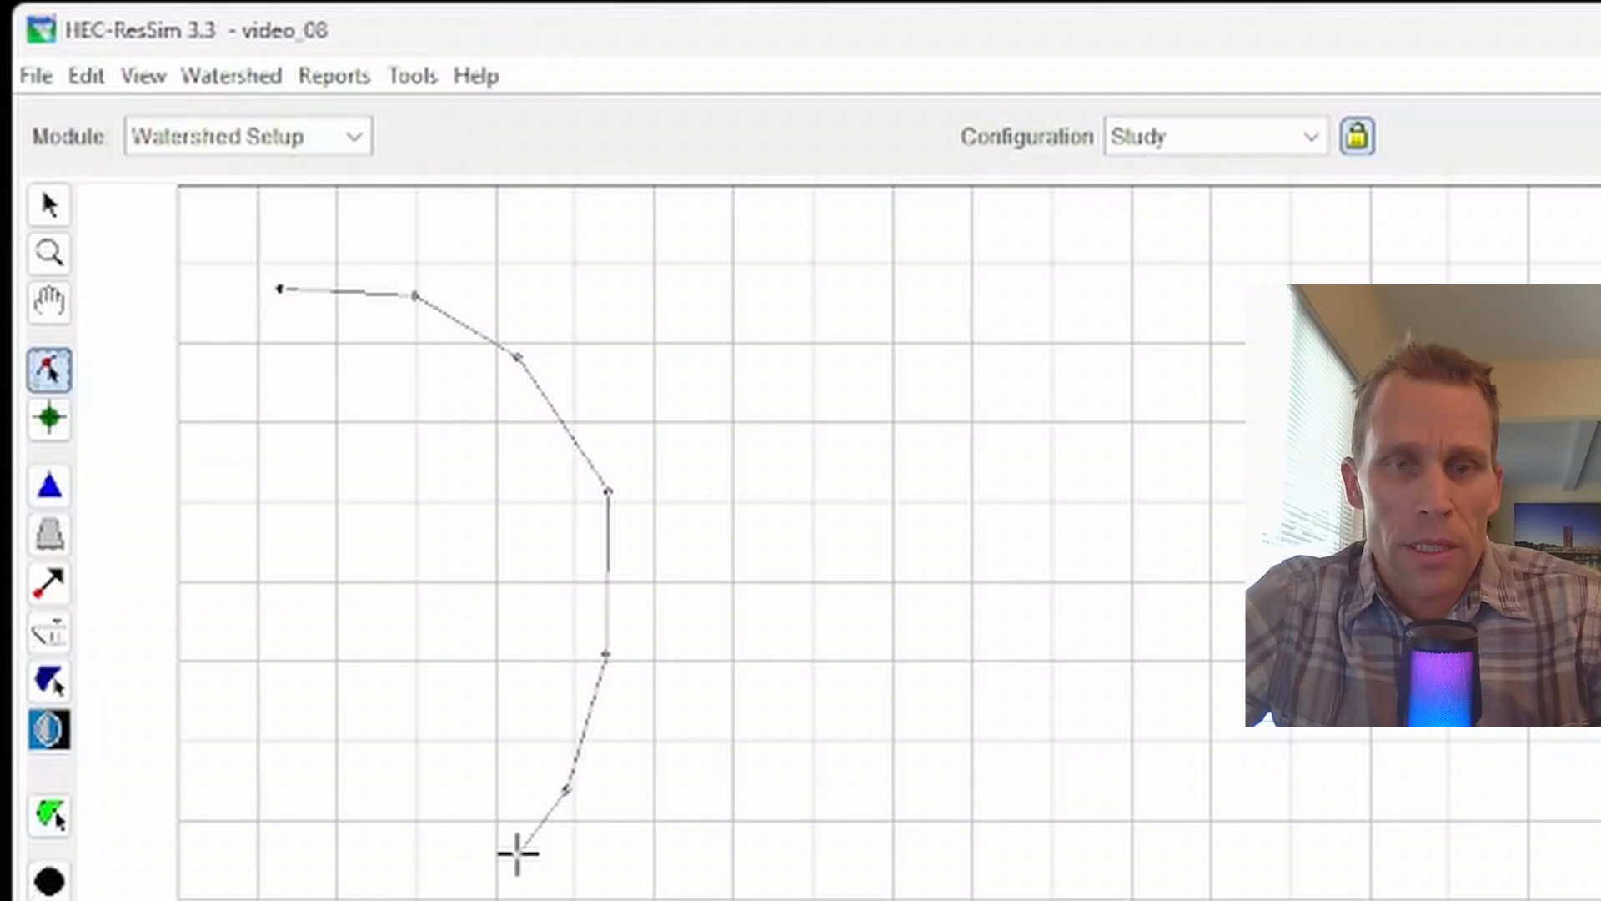
double_click(517, 852)
Step: Name the new stream steam_01 and create it
drag(777, 609, 799, 375)
text(steam_01)
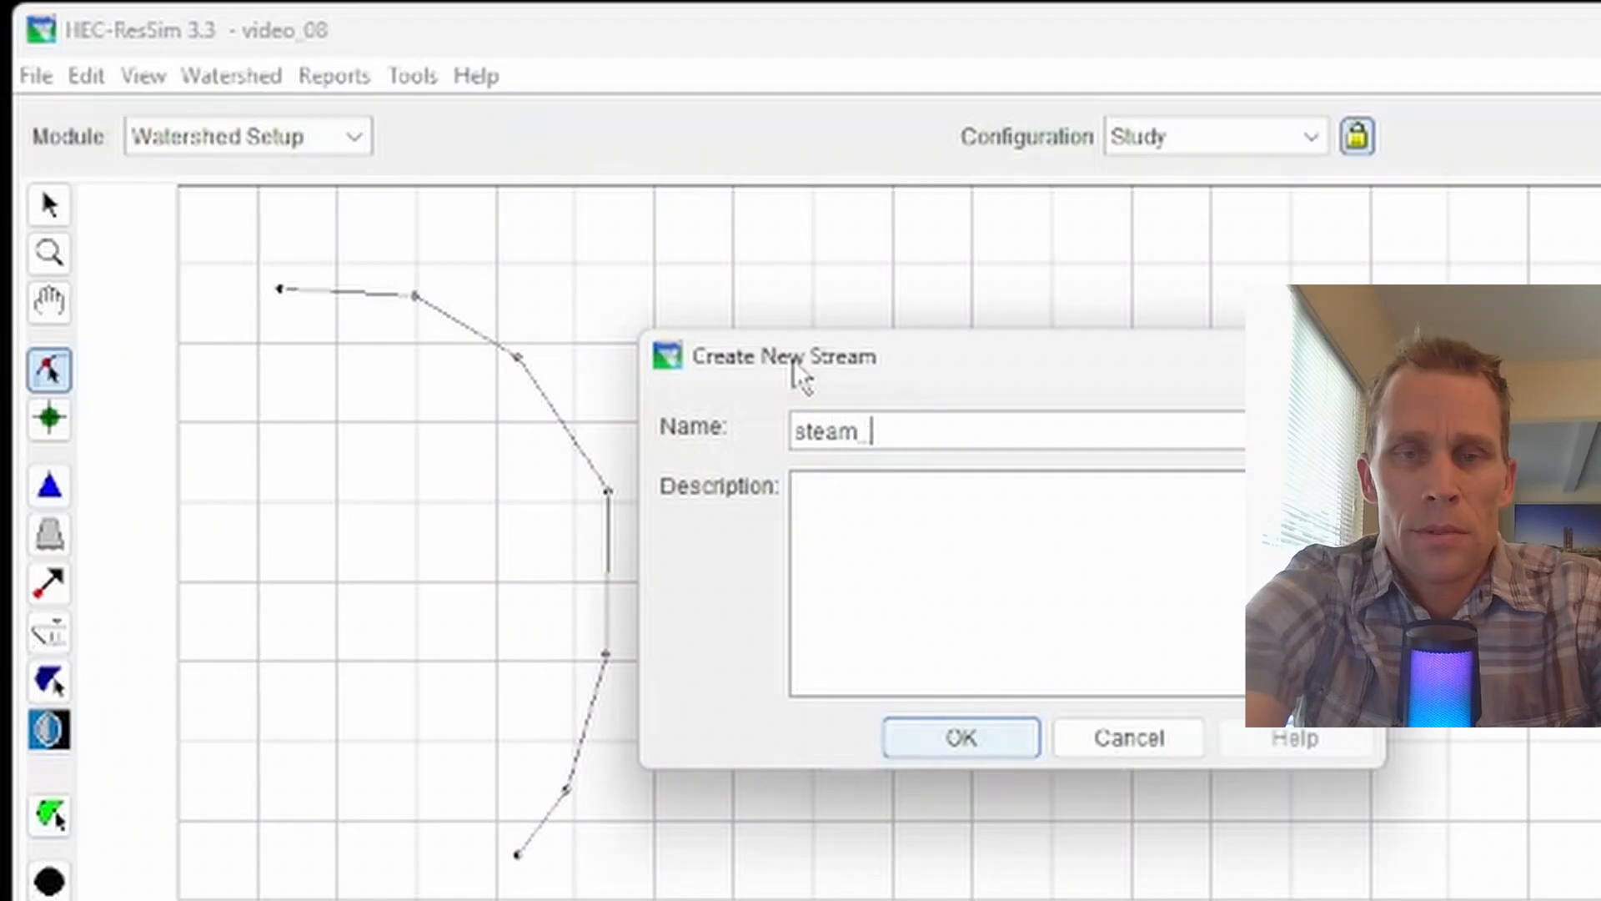
click(943, 761)
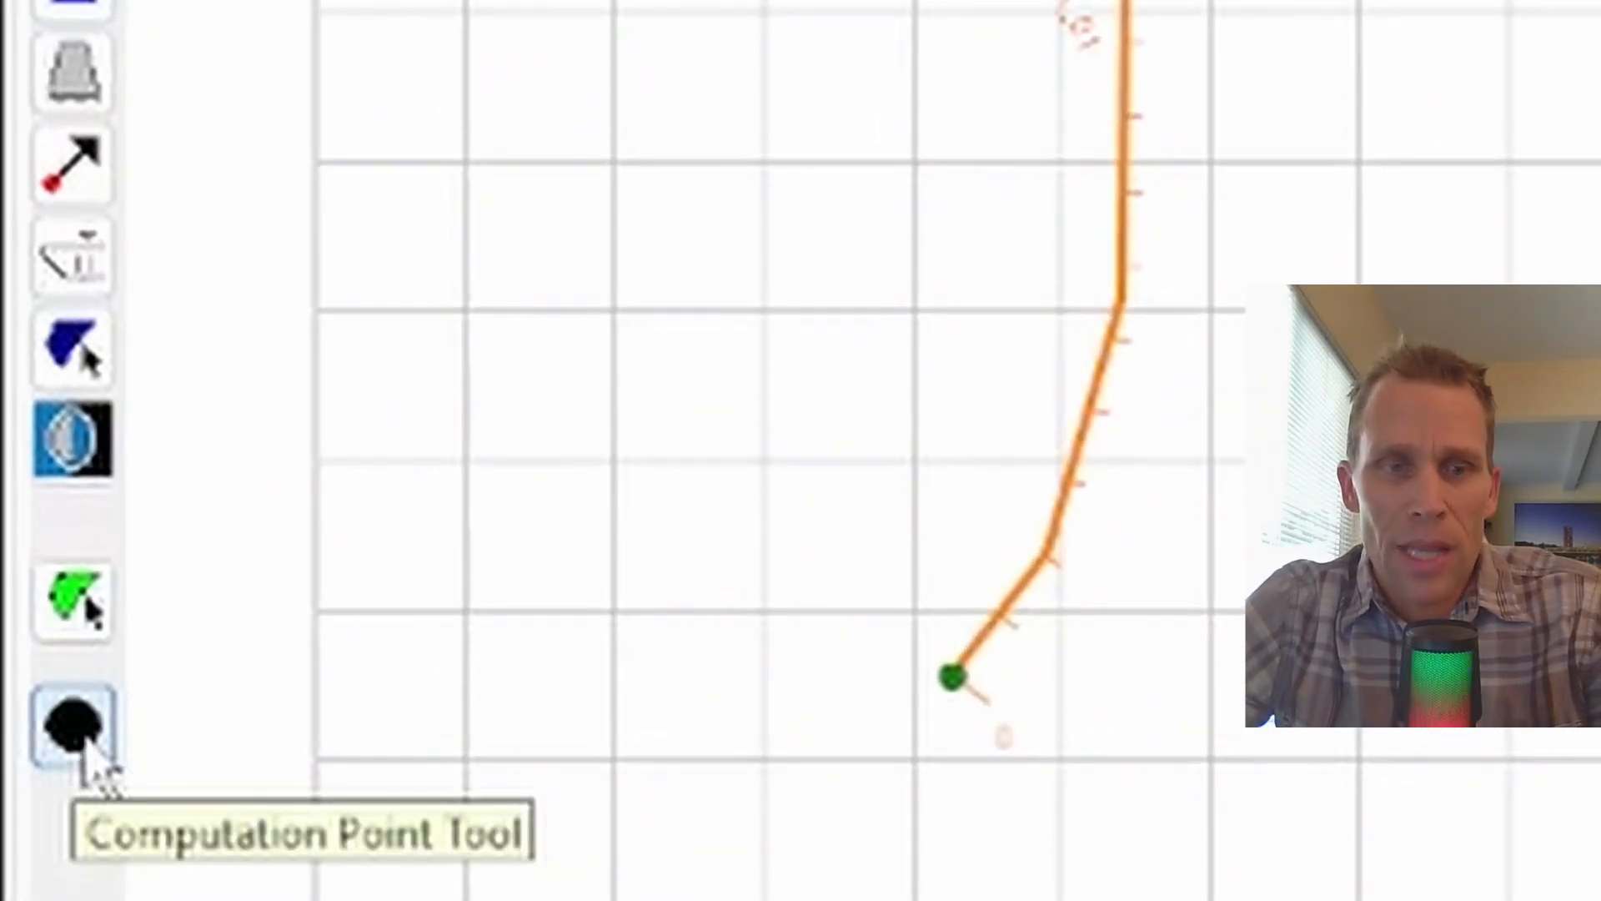
Step: Add a computation point named cp_01 on the upper part of the stream, in the Default layer
click(77, 737)
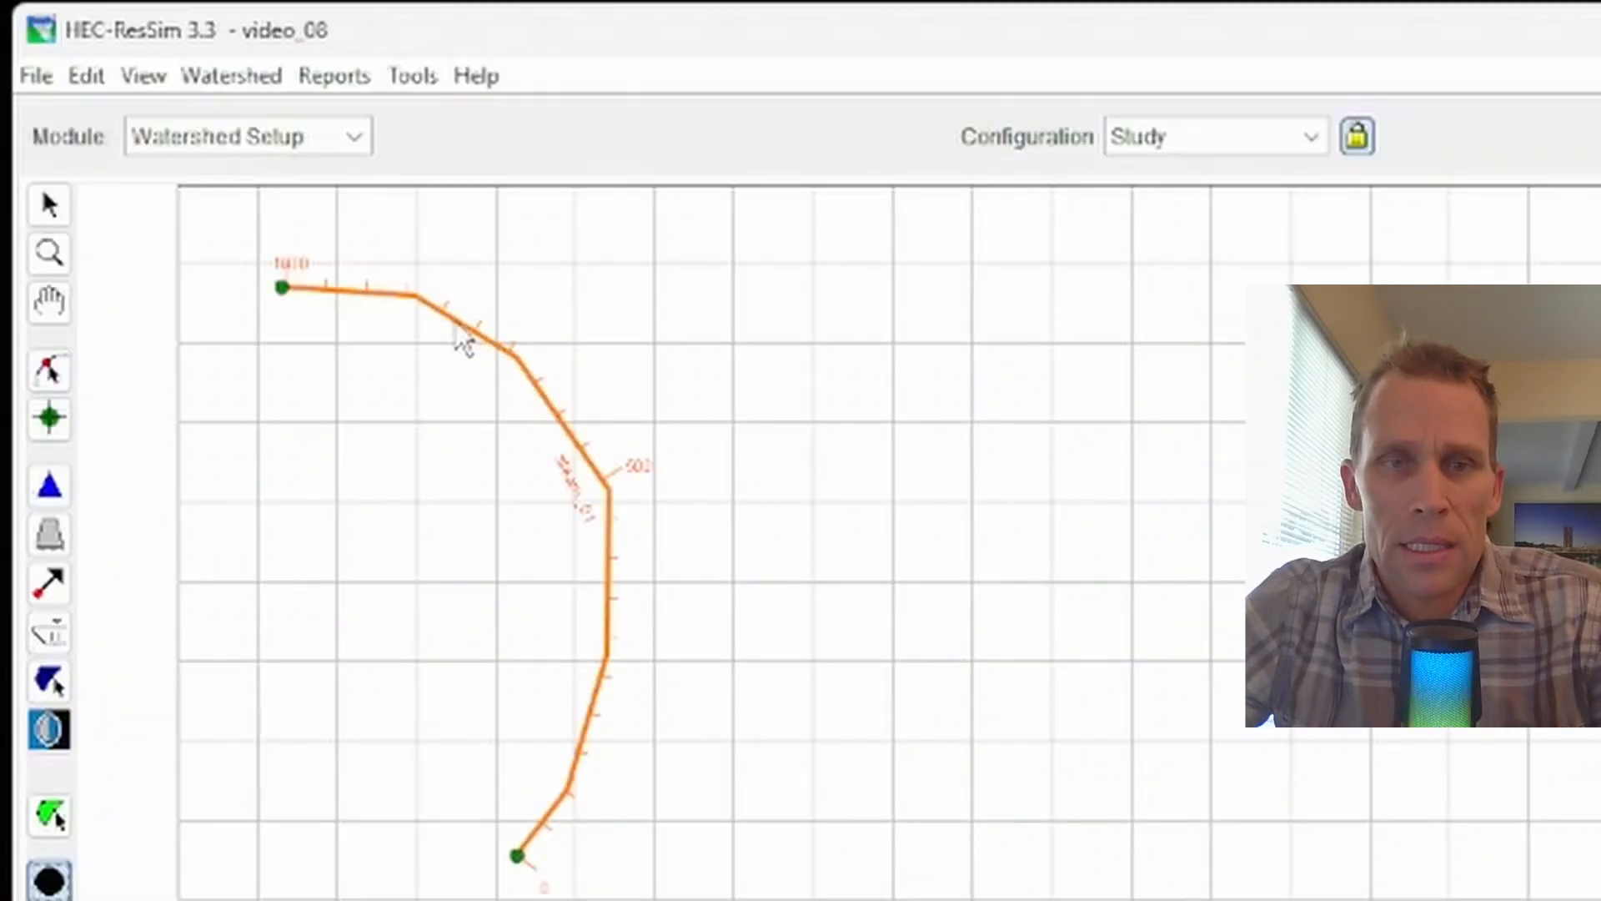
mouse_move(463, 345)
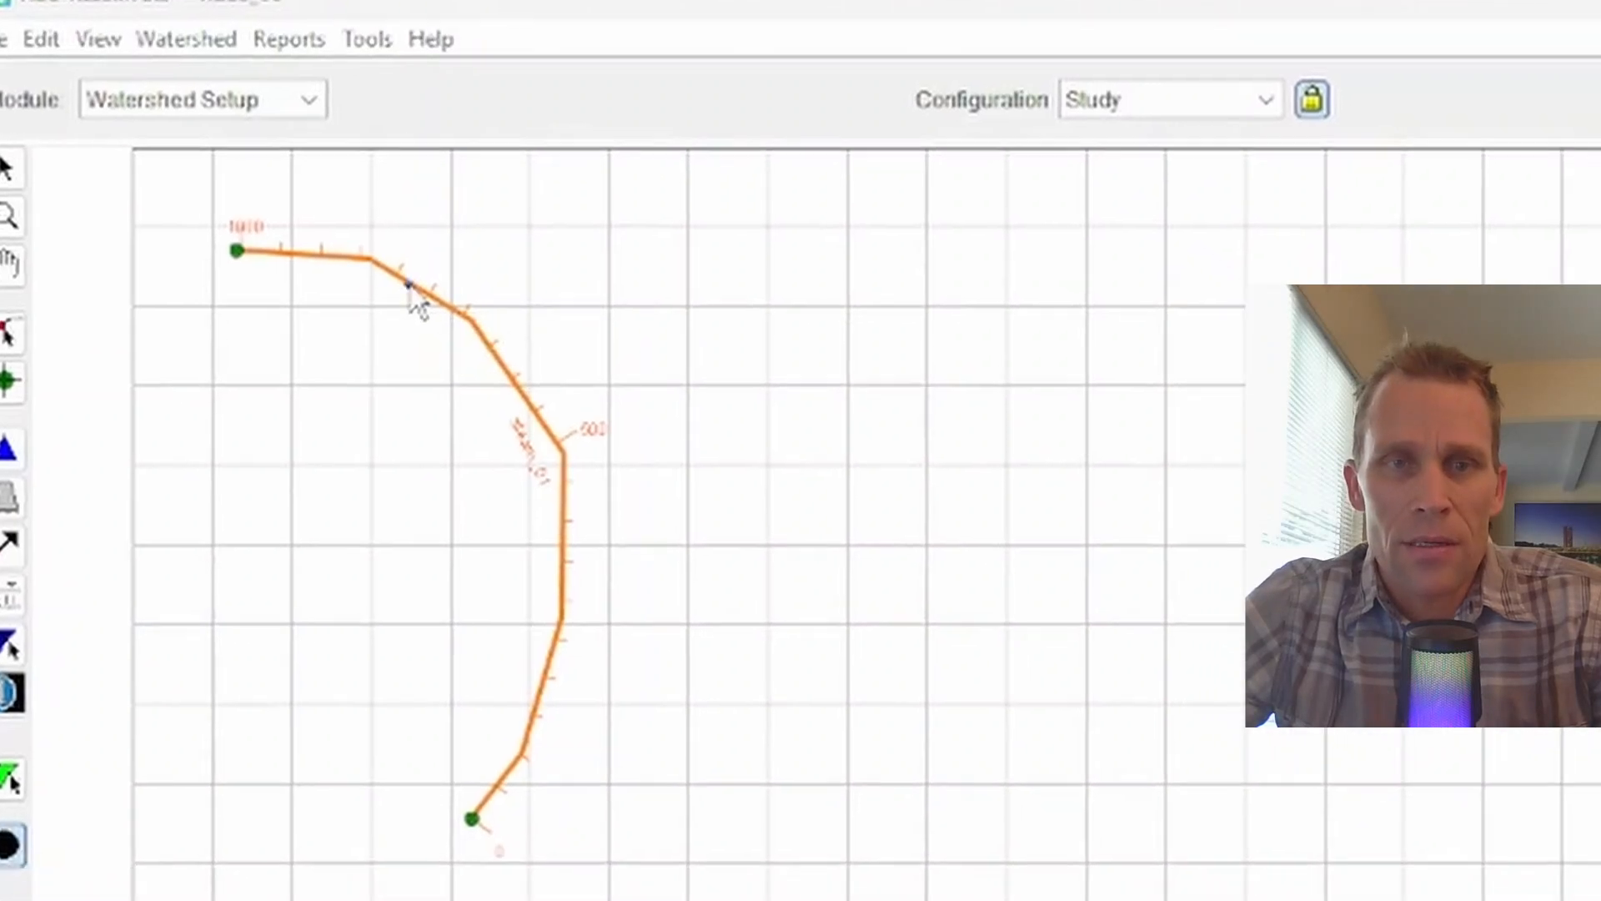
click(461, 338)
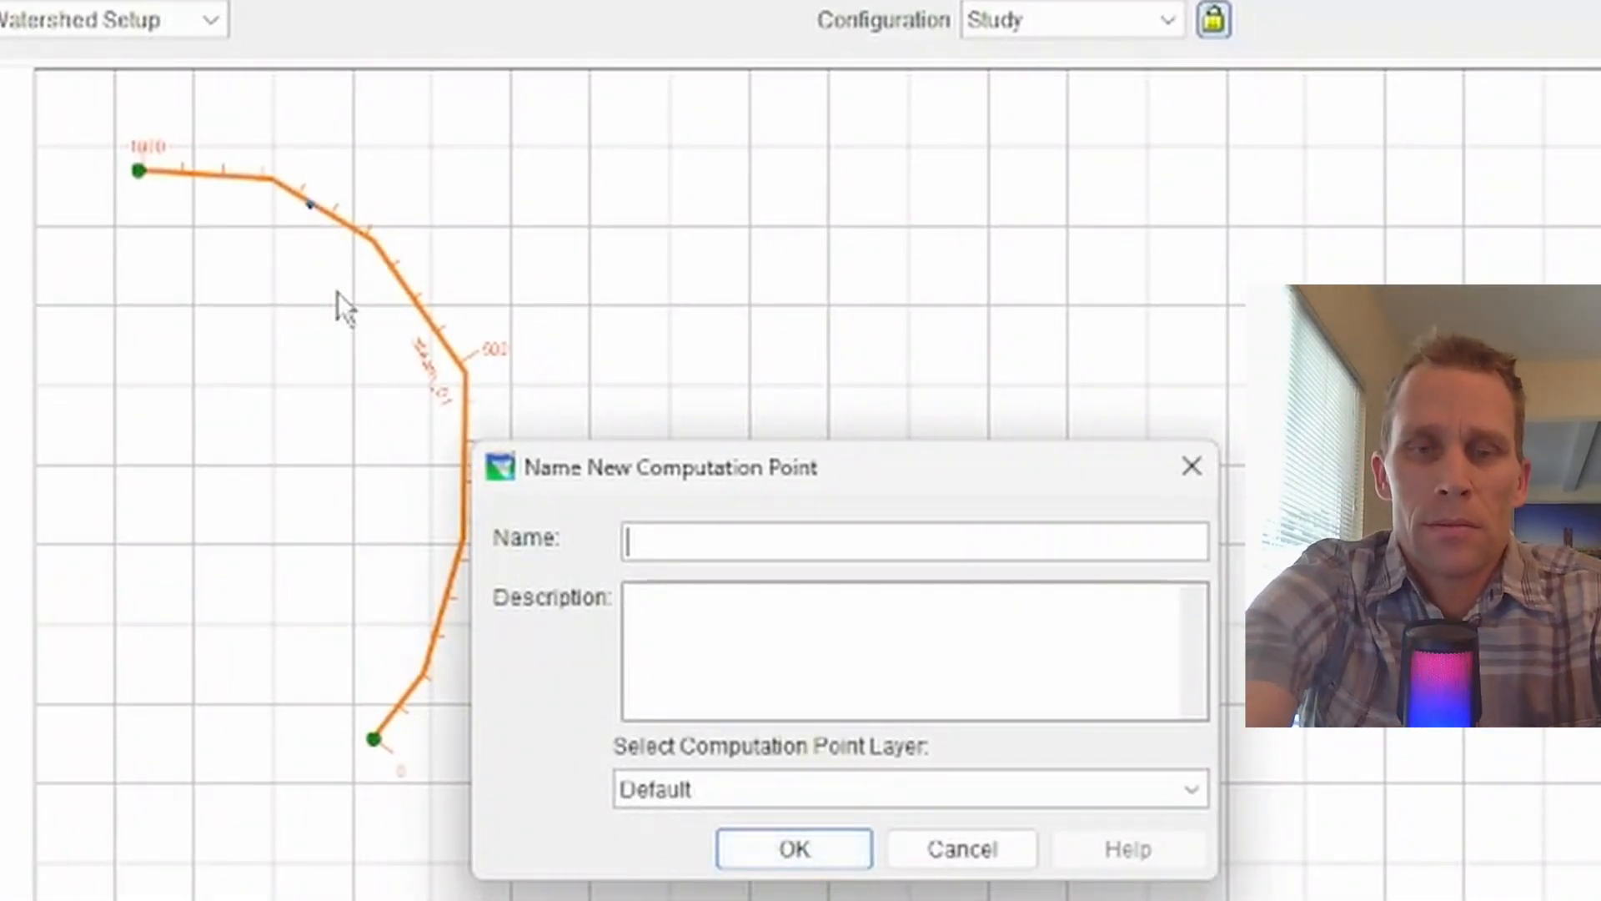
text(cp_01)
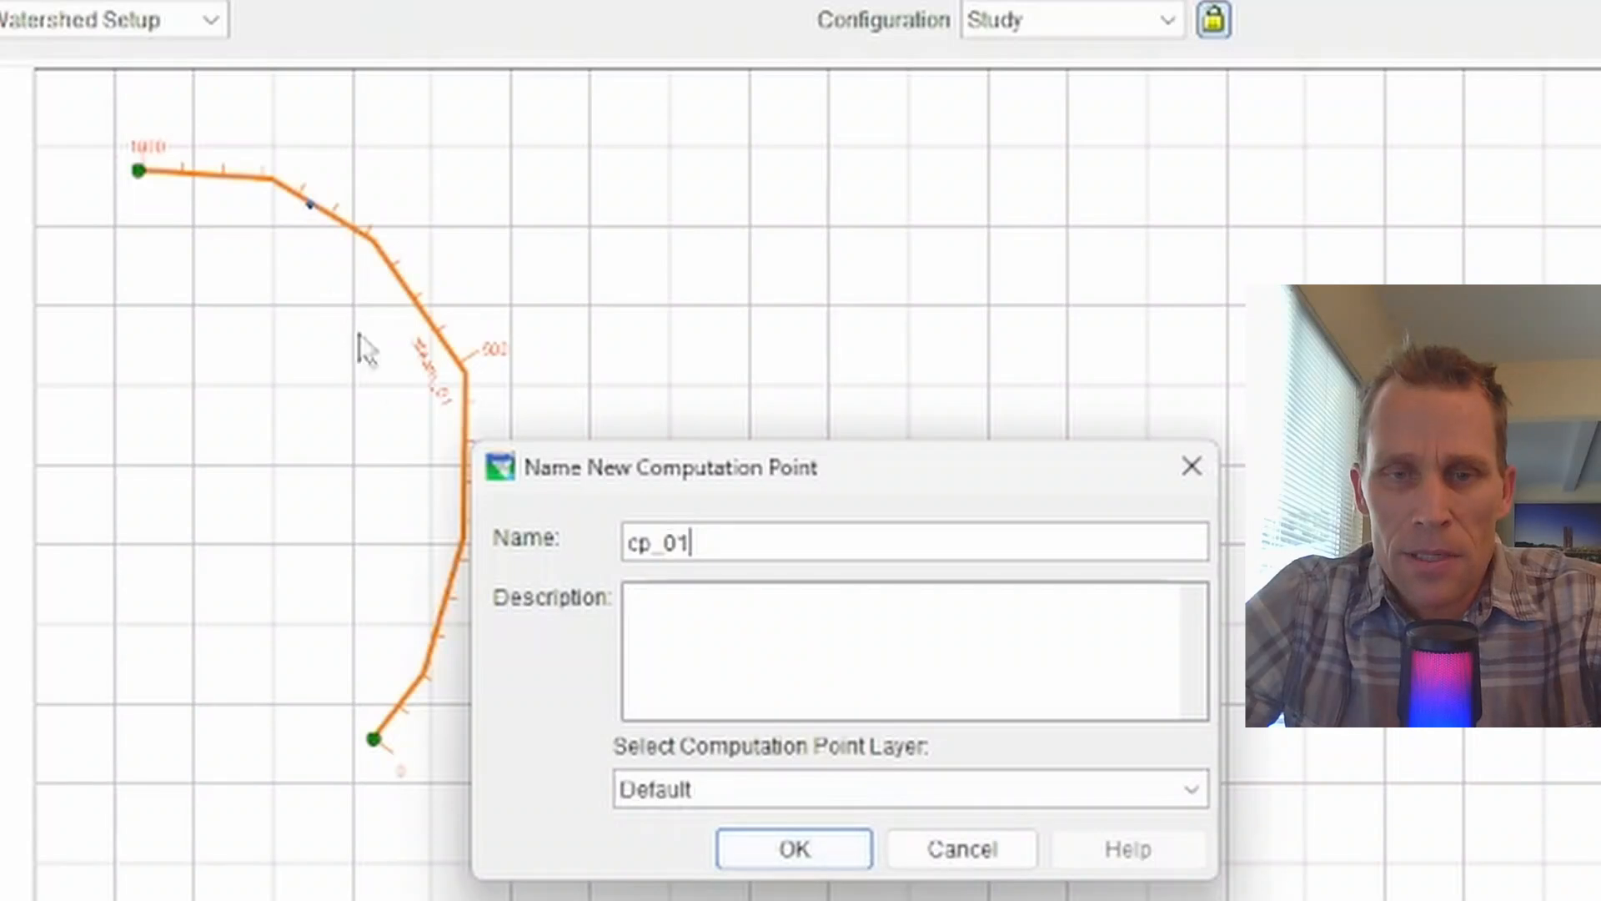
click(783, 853)
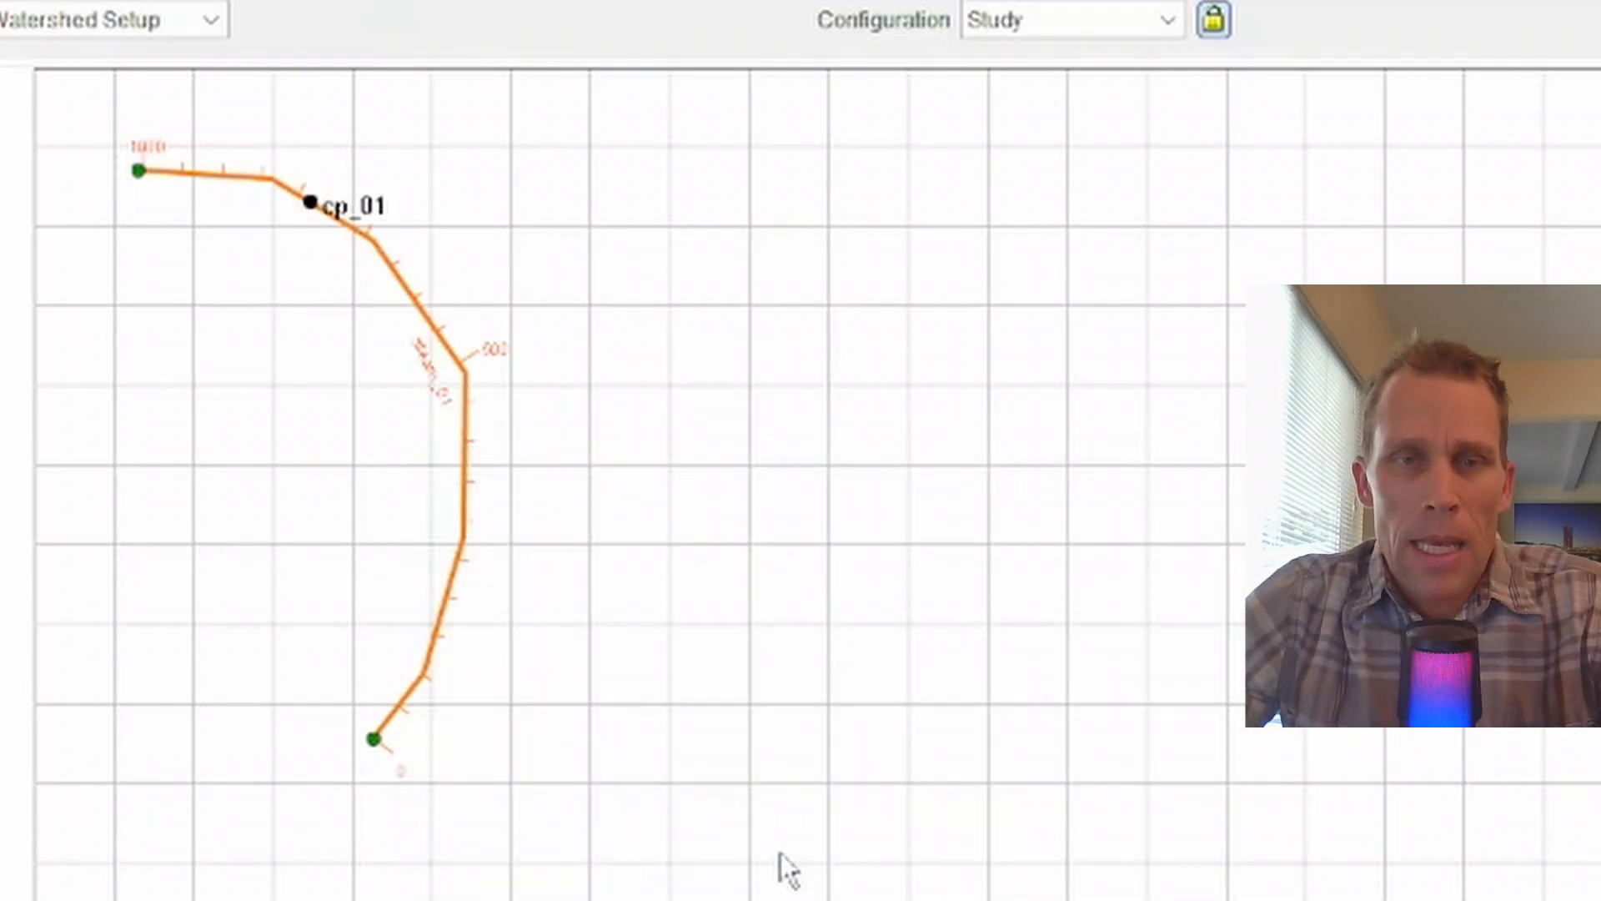
Step: Add computation points cp_02 just upstream of the stream's 500 station and cp_03 on its lower part
click(415, 309)
text(cp_02)
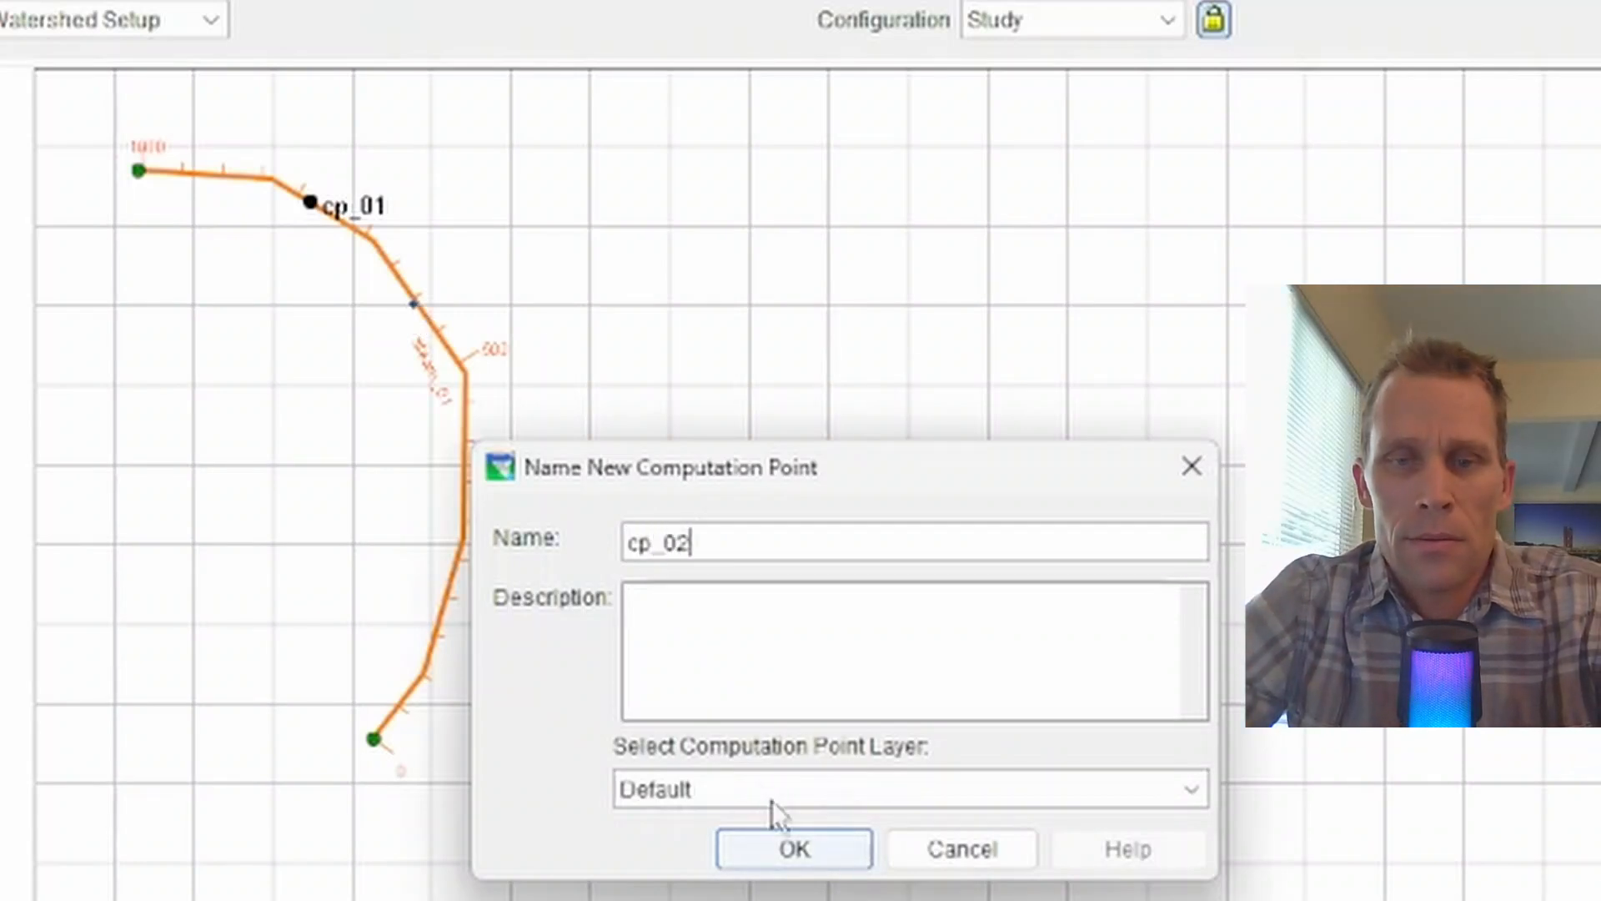
click(798, 855)
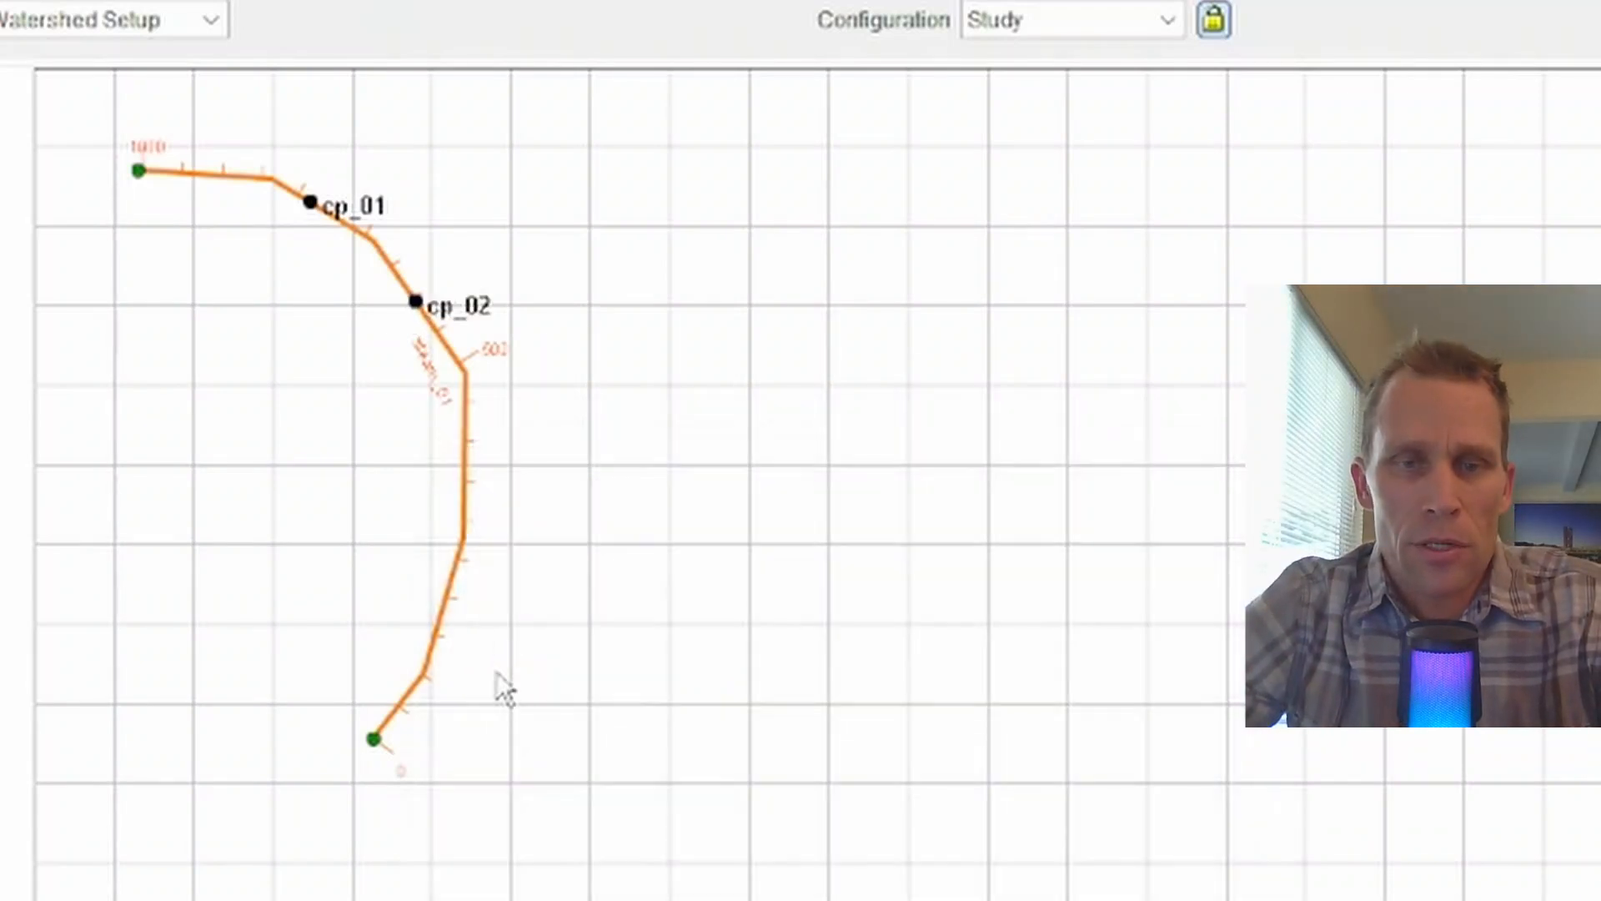
click(448, 582)
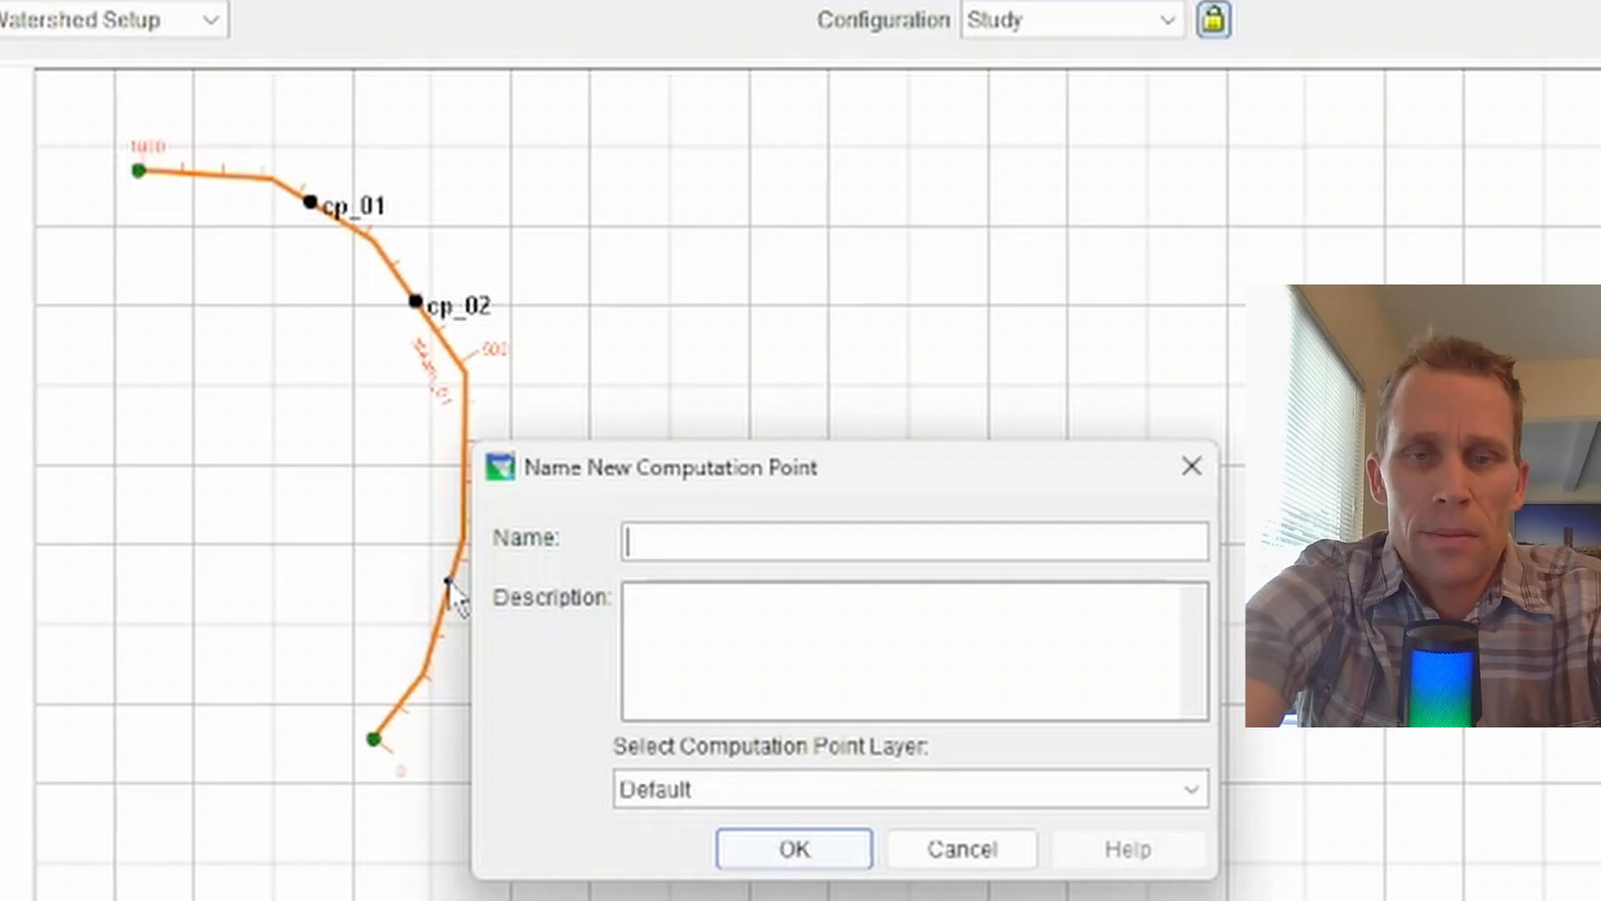
text(cp_03)
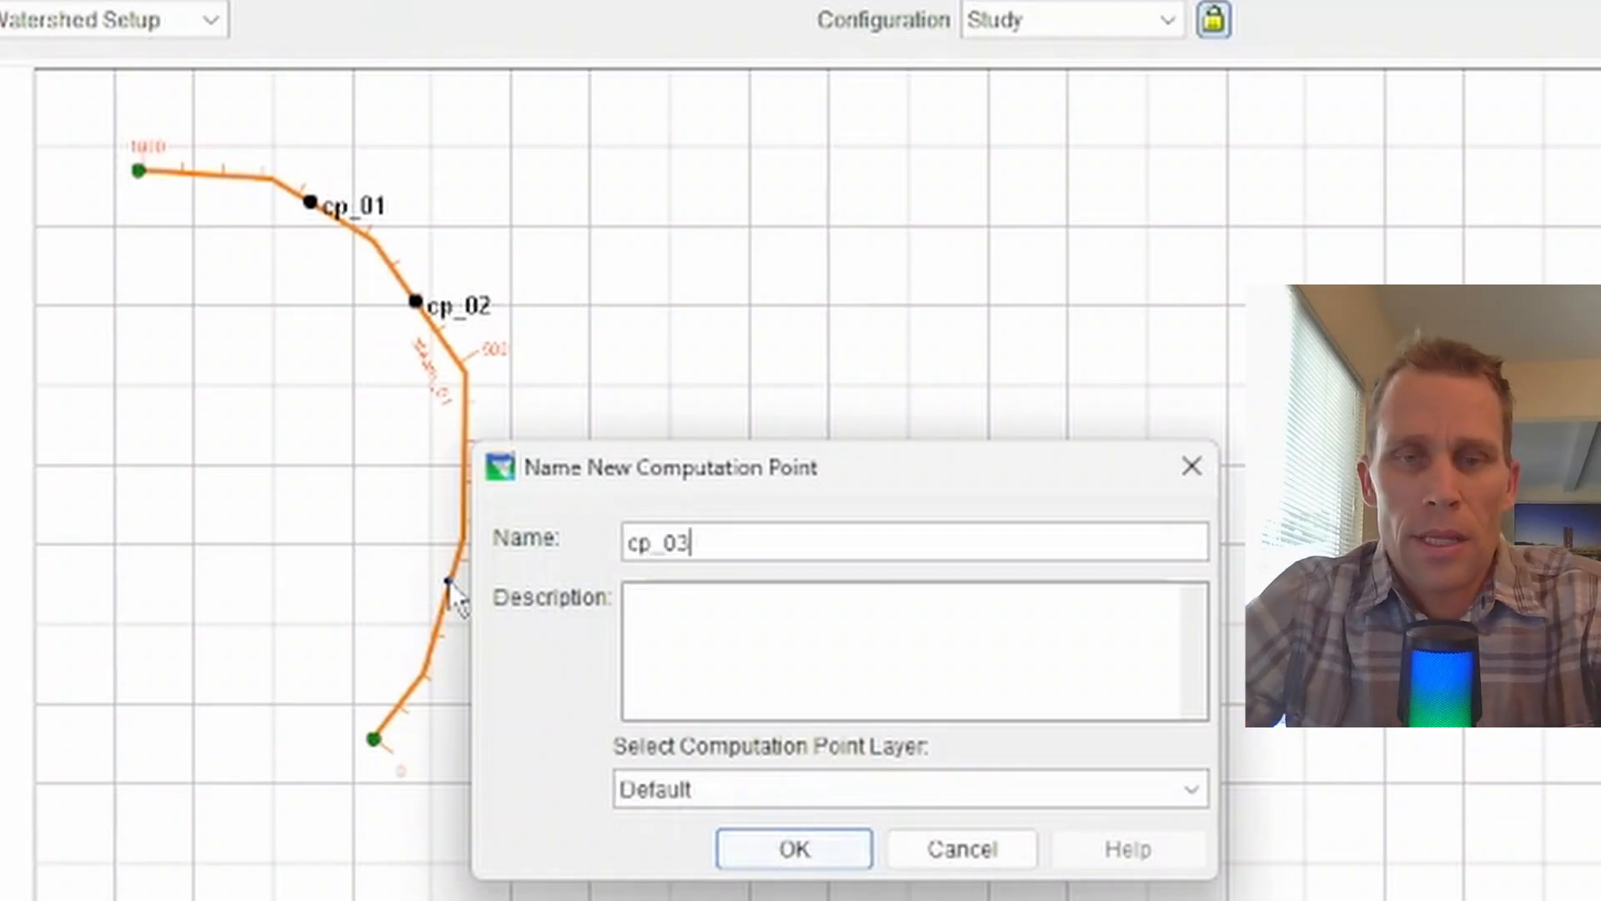
click(794, 851)
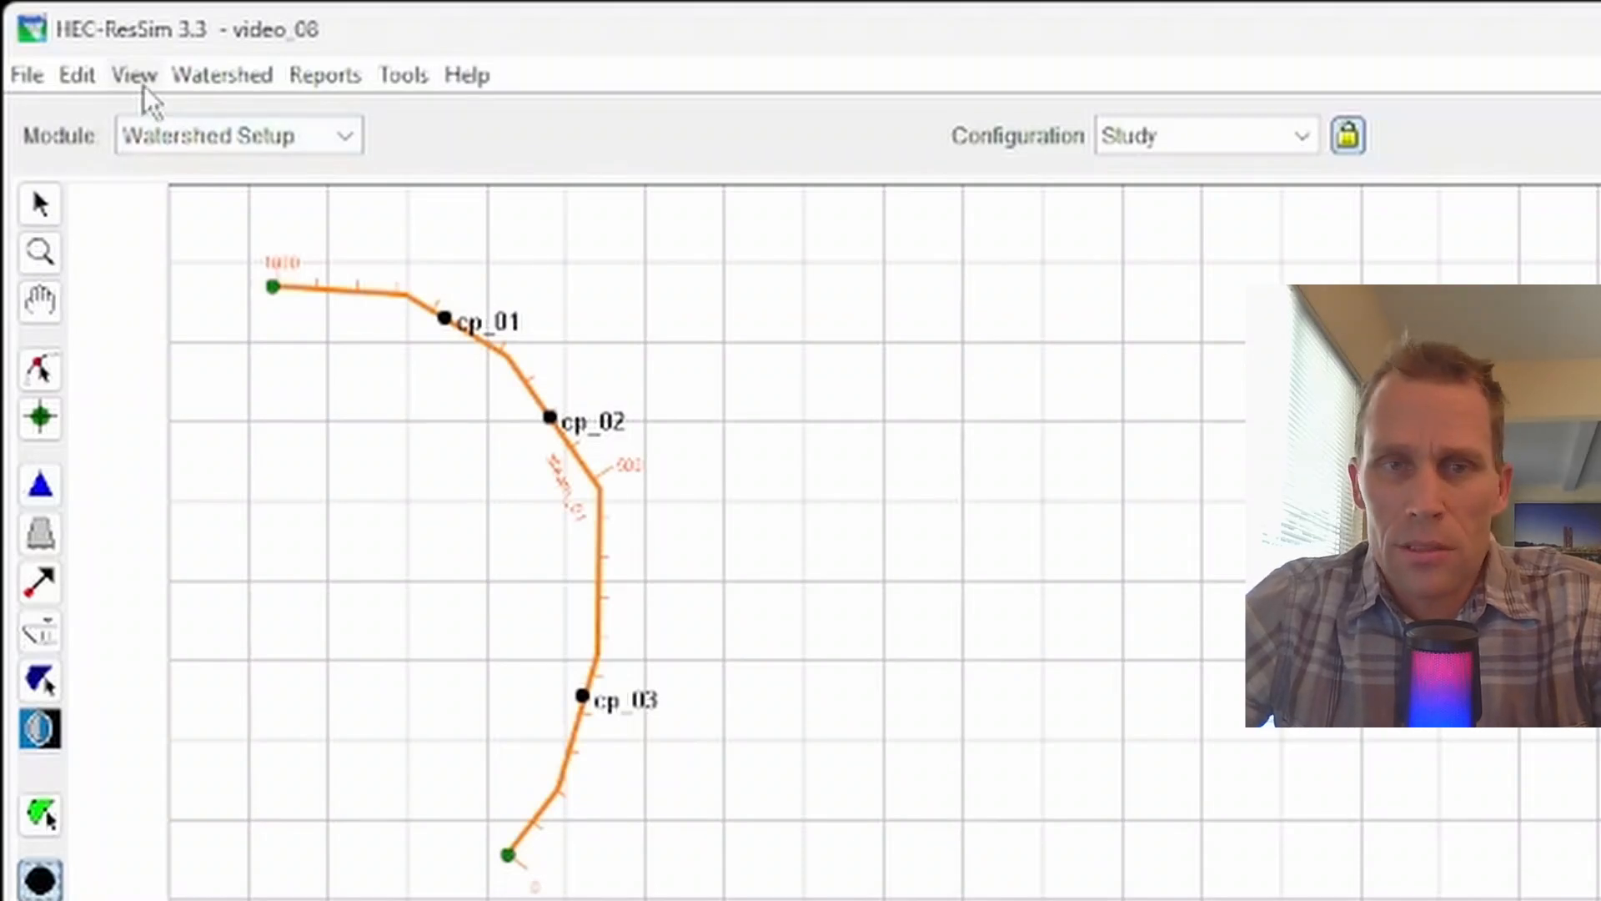
Step: Open the Study layer's drawing properties from the Layer Selector and look through the element categories up to Computation Point
click(144, 83)
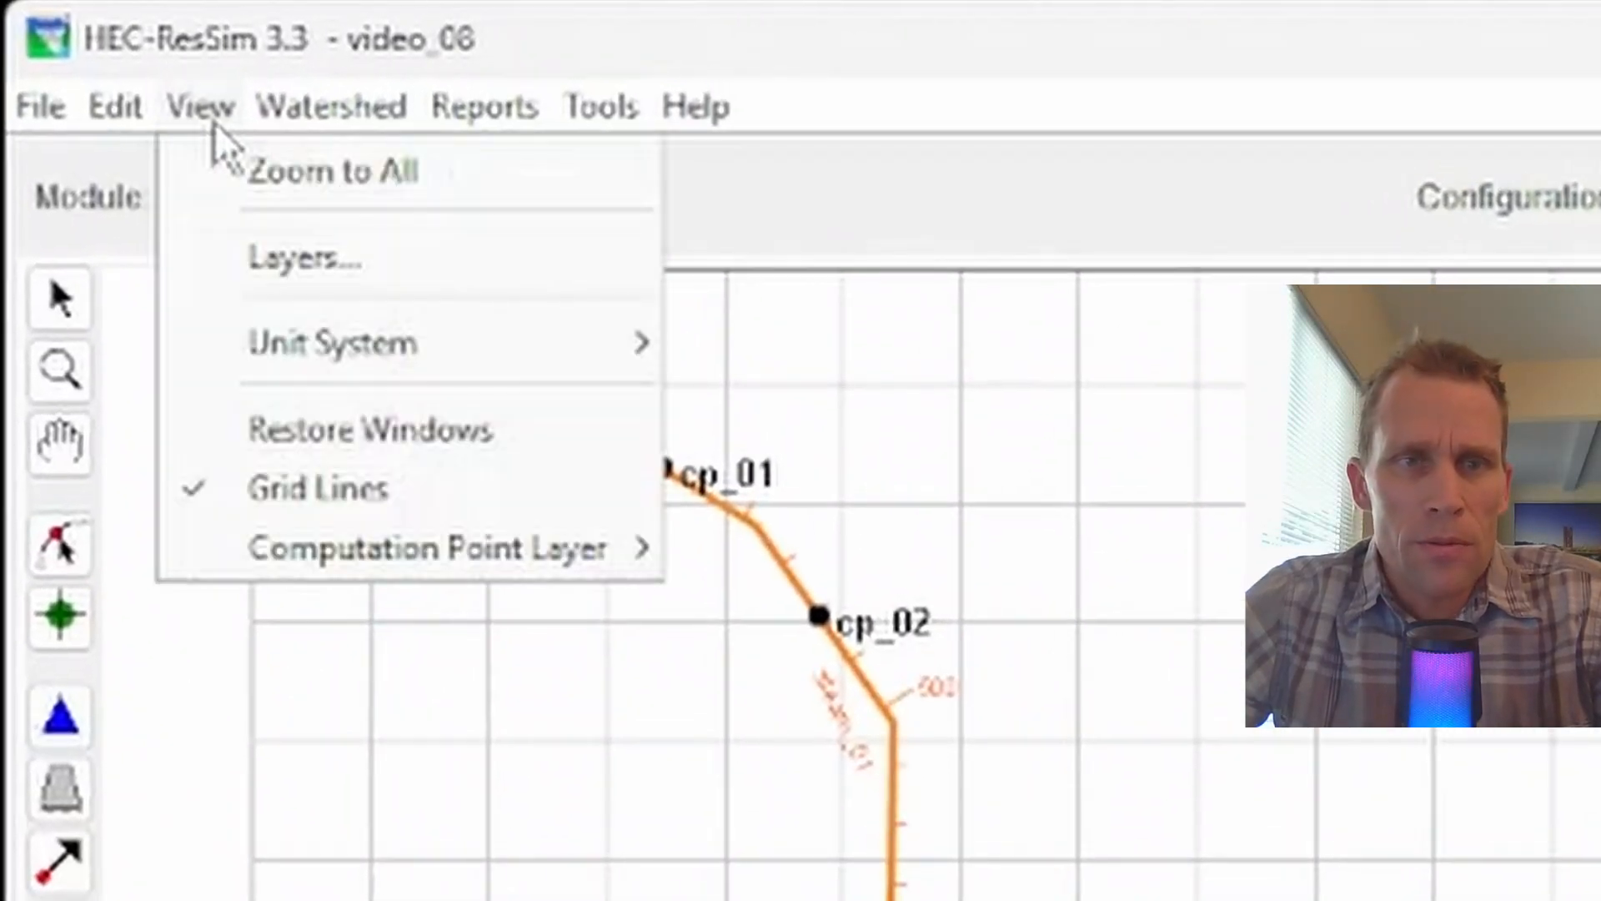
click(257, 246)
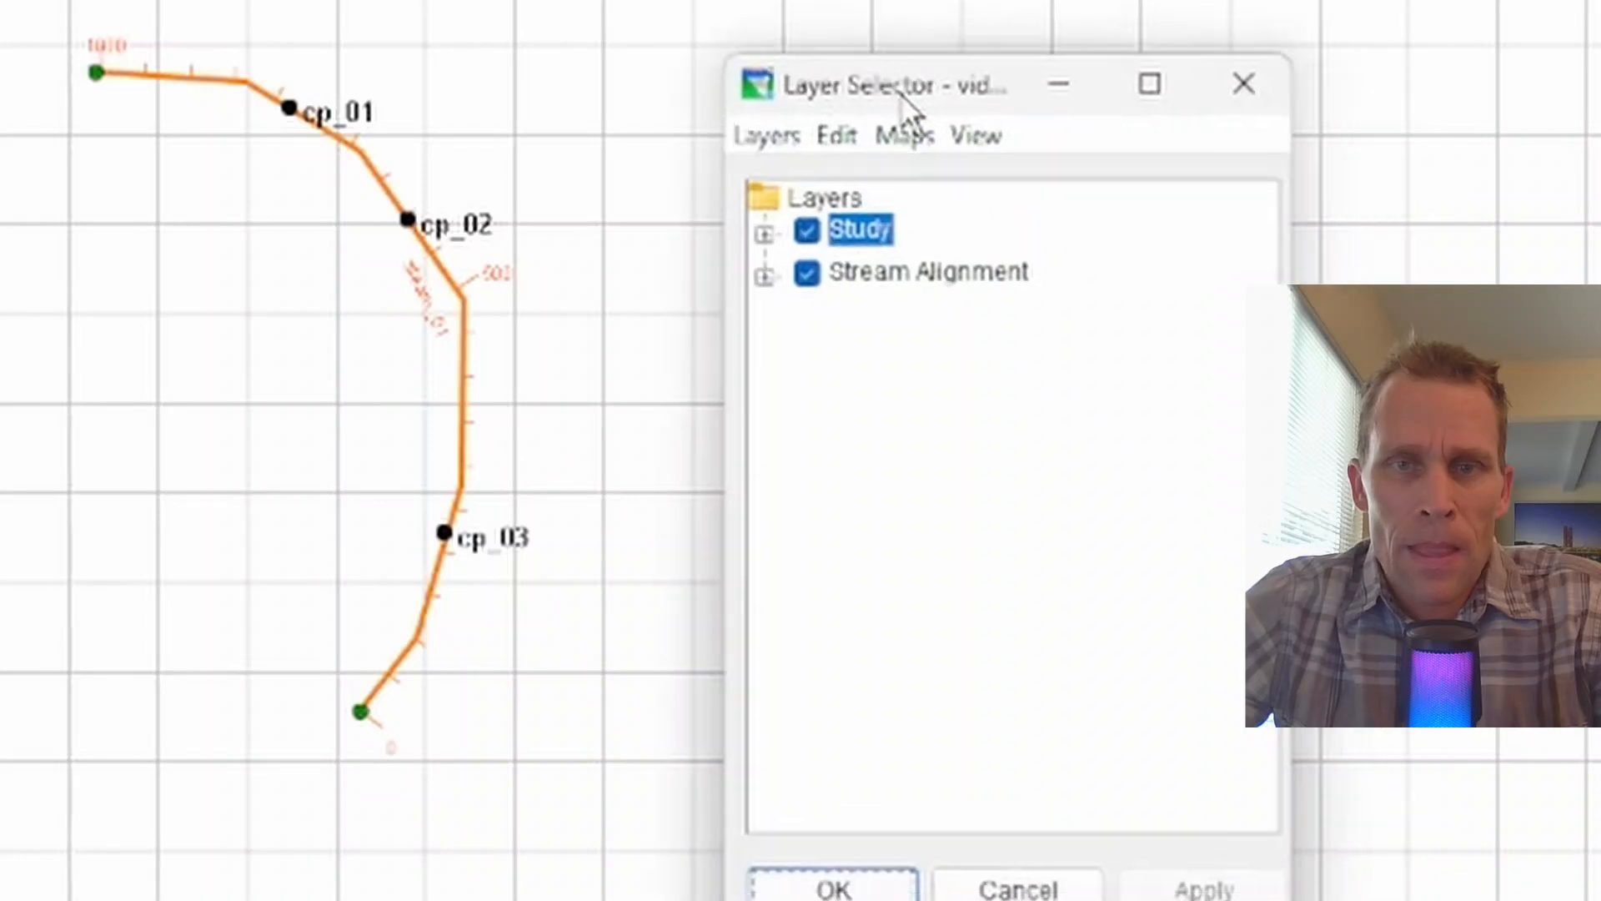
drag(901, 93, 830, 48)
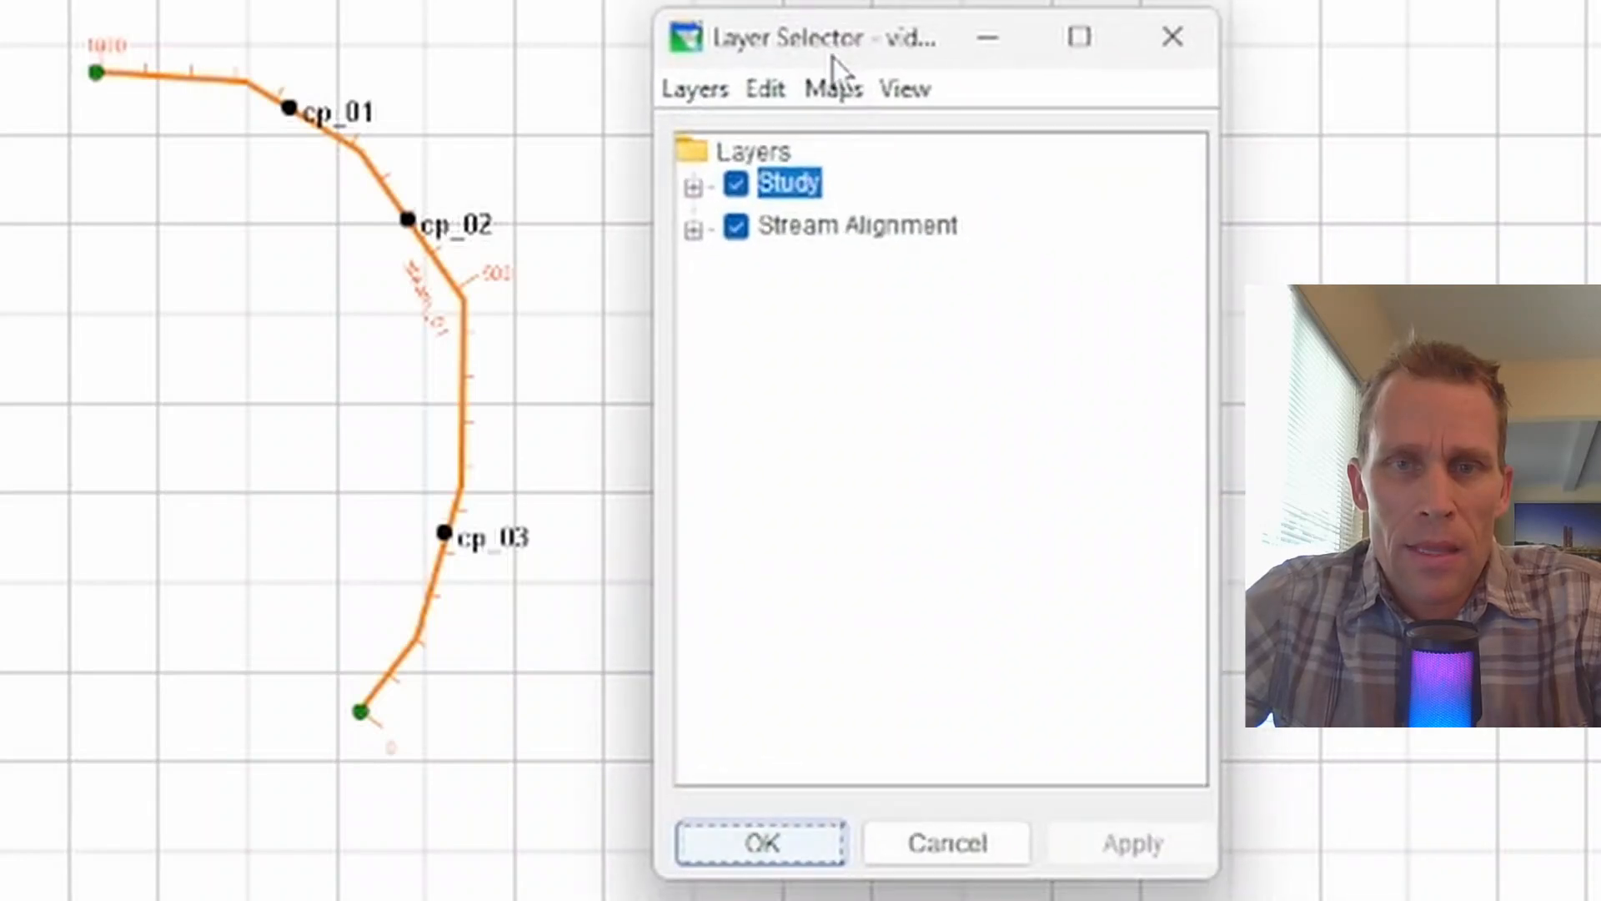
right_click(793, 183)
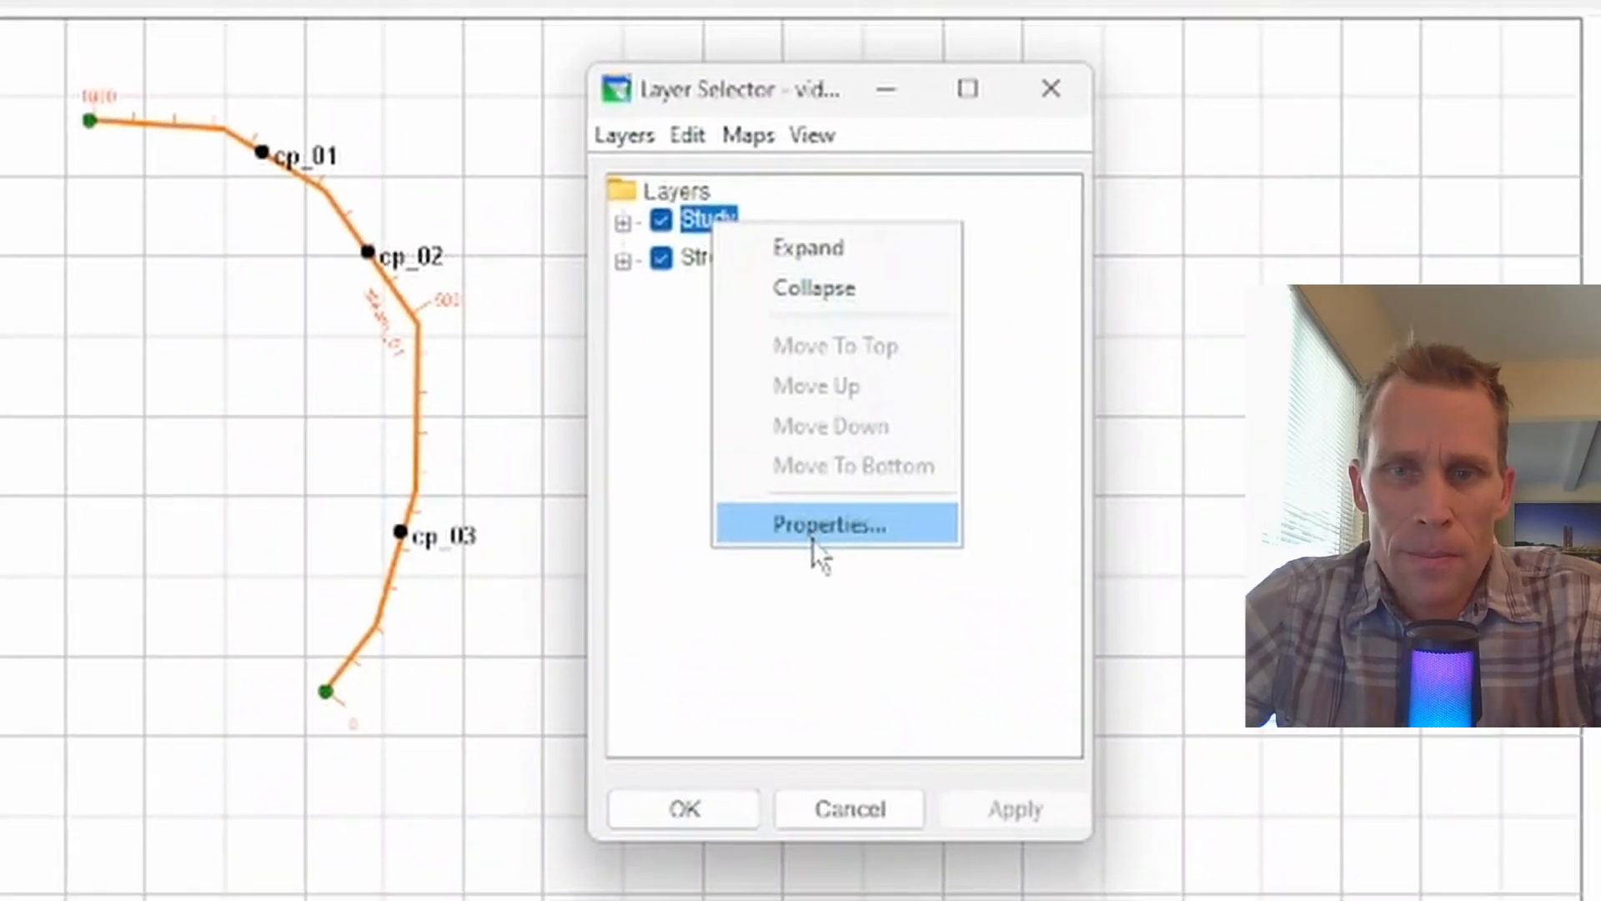
click(813, 534)
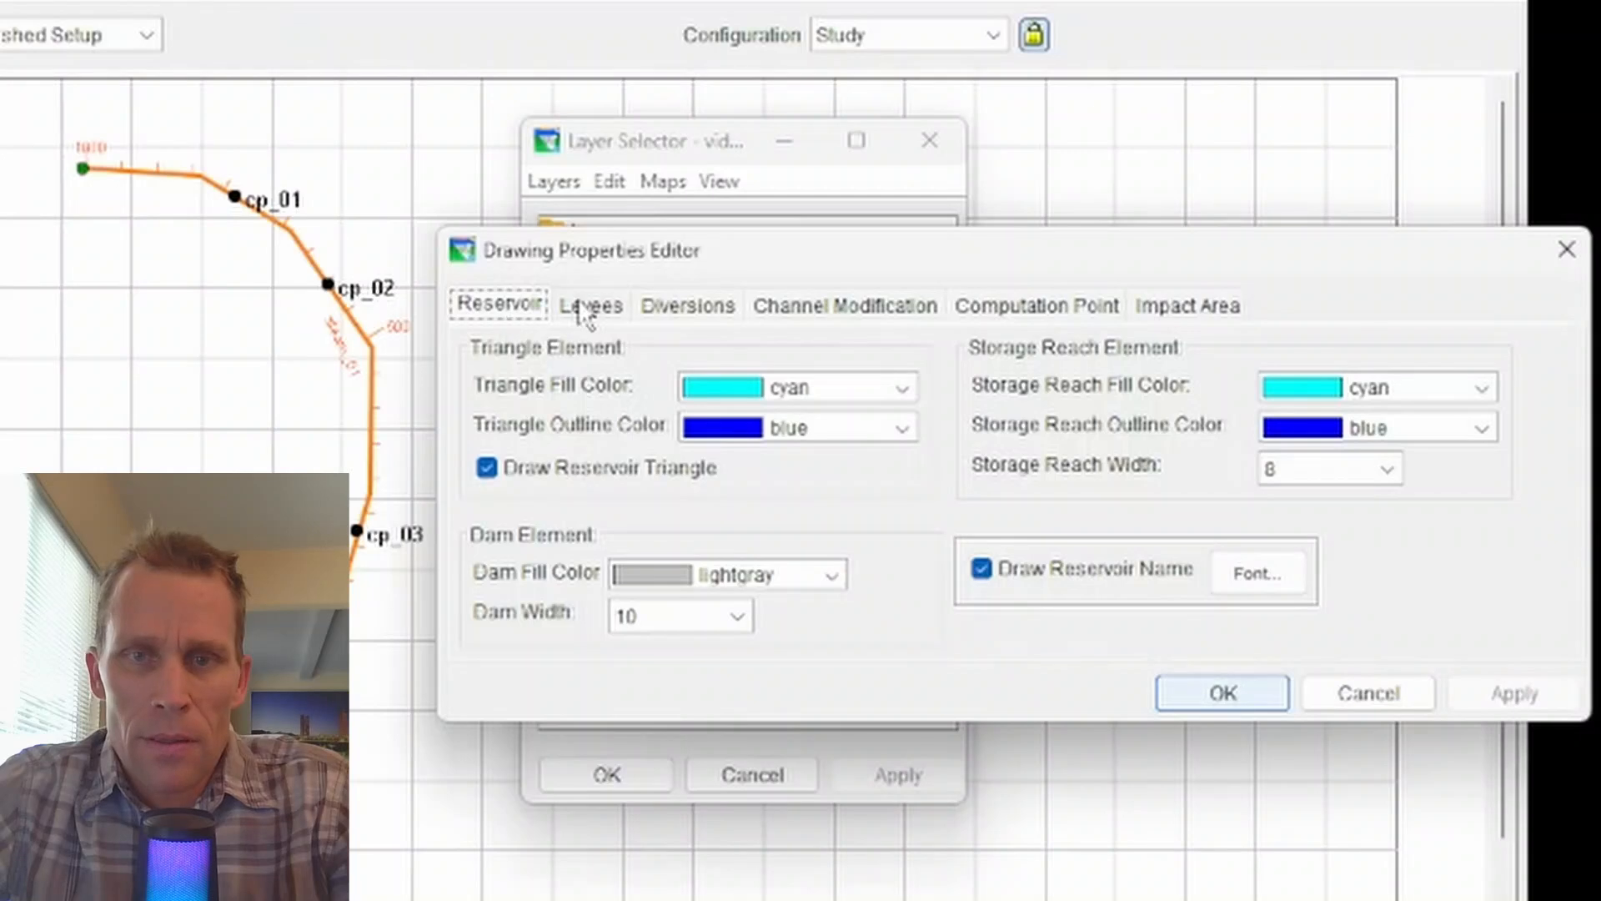
click(588, 310)
click(669, 314)
click(785, 315)
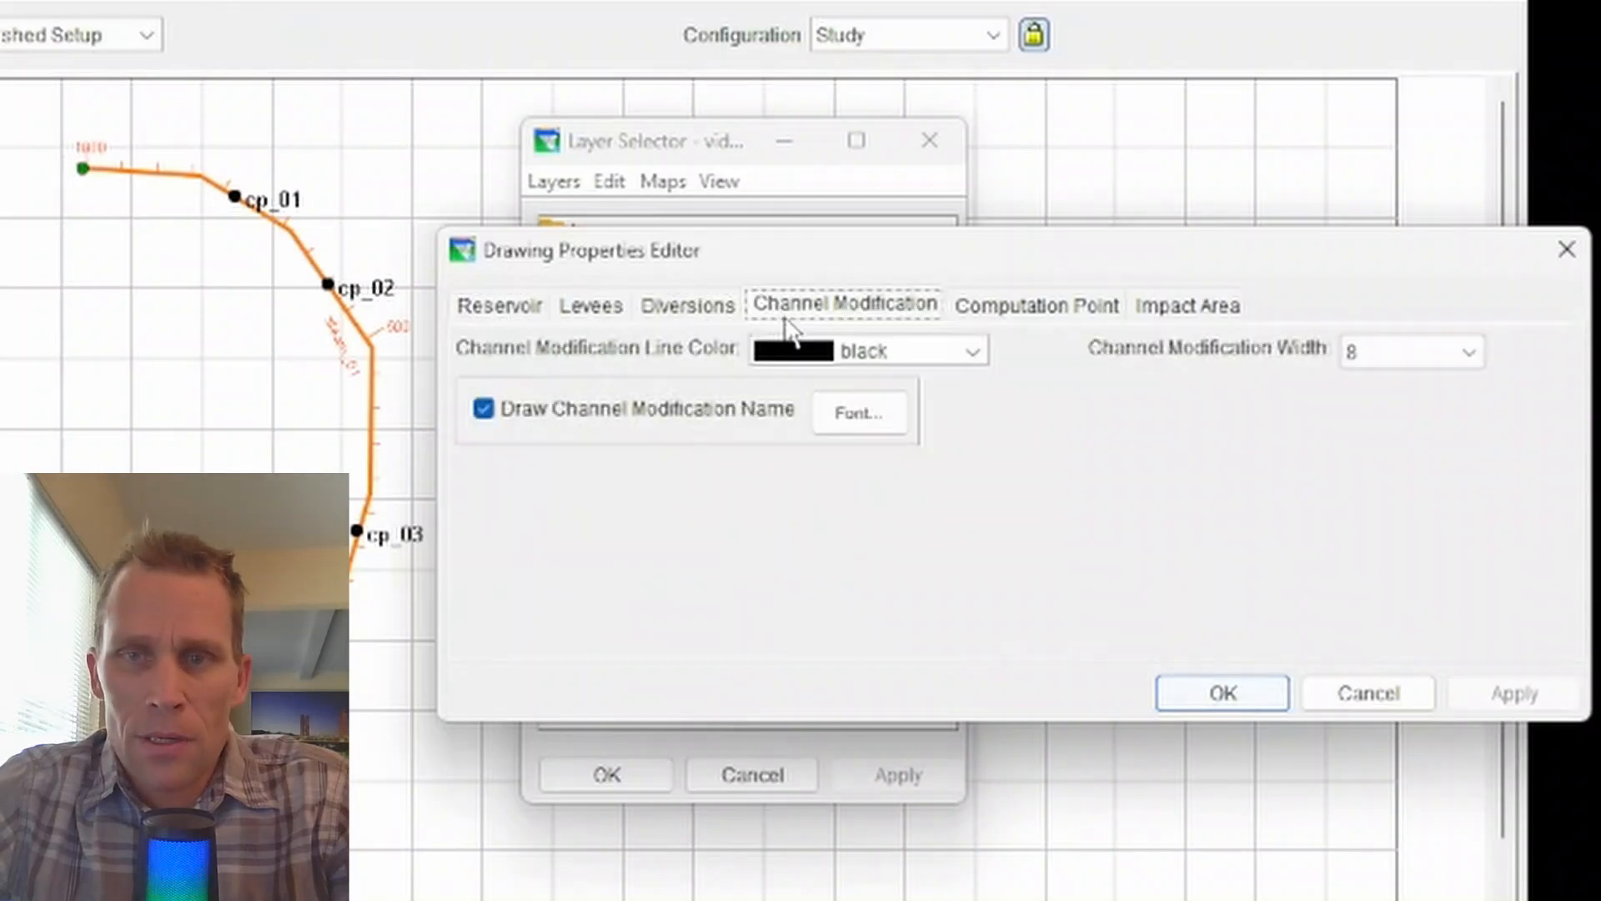
click(977, 320)
drag(1000, 250, 989, 244)
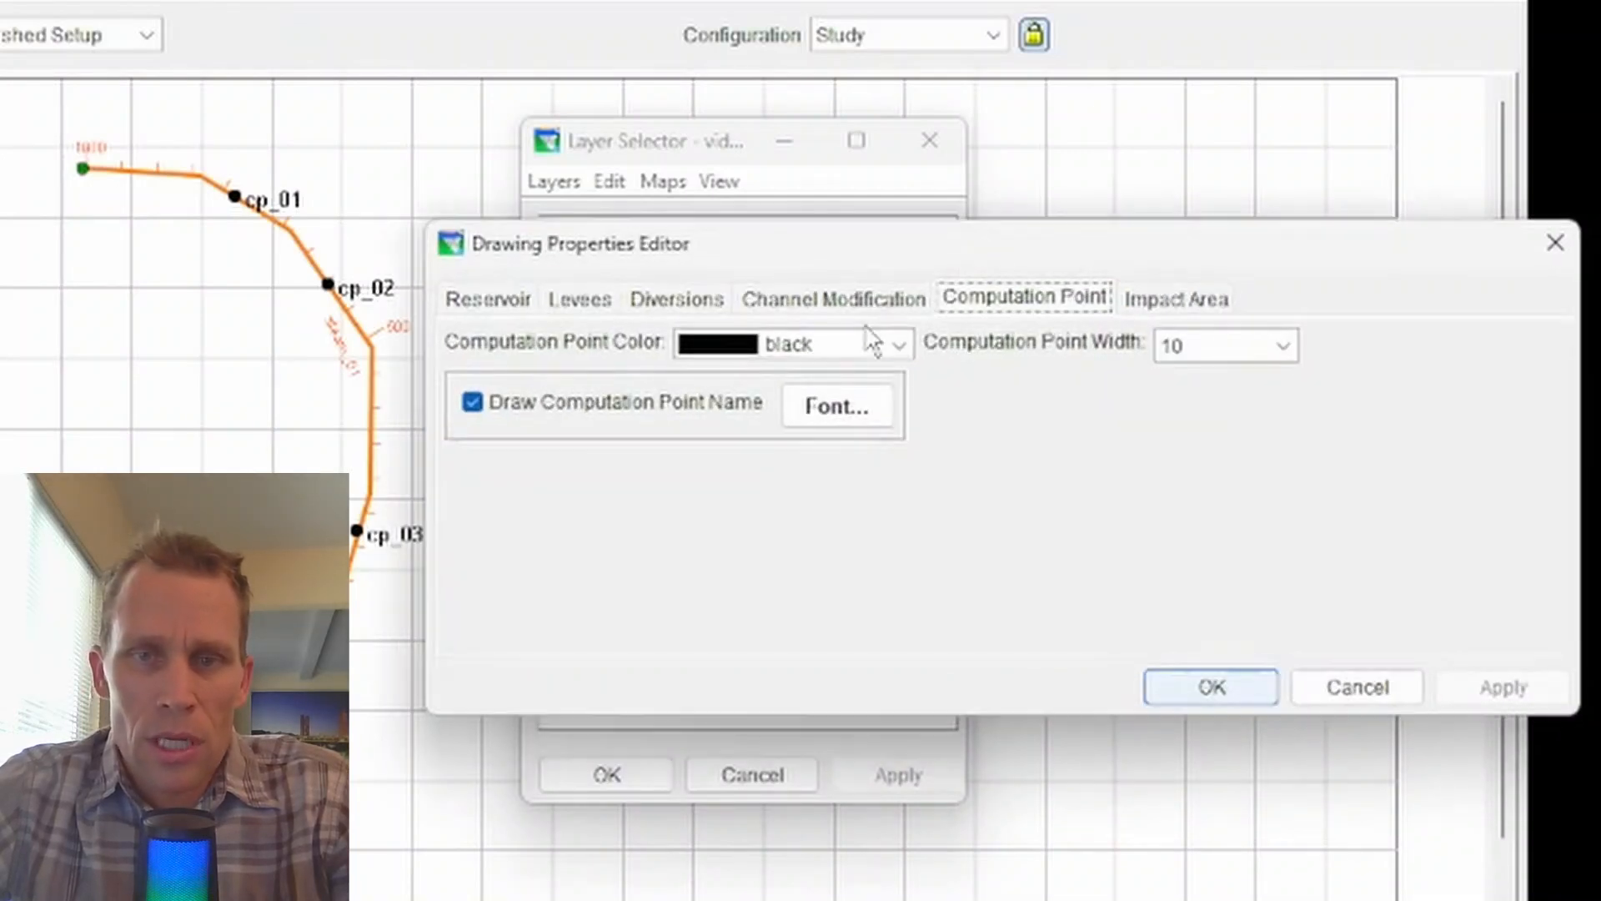
Step: Check the font options for computation point names, keeping Bold on, and close the drawing properties and Layer Selector
click(831, 417)
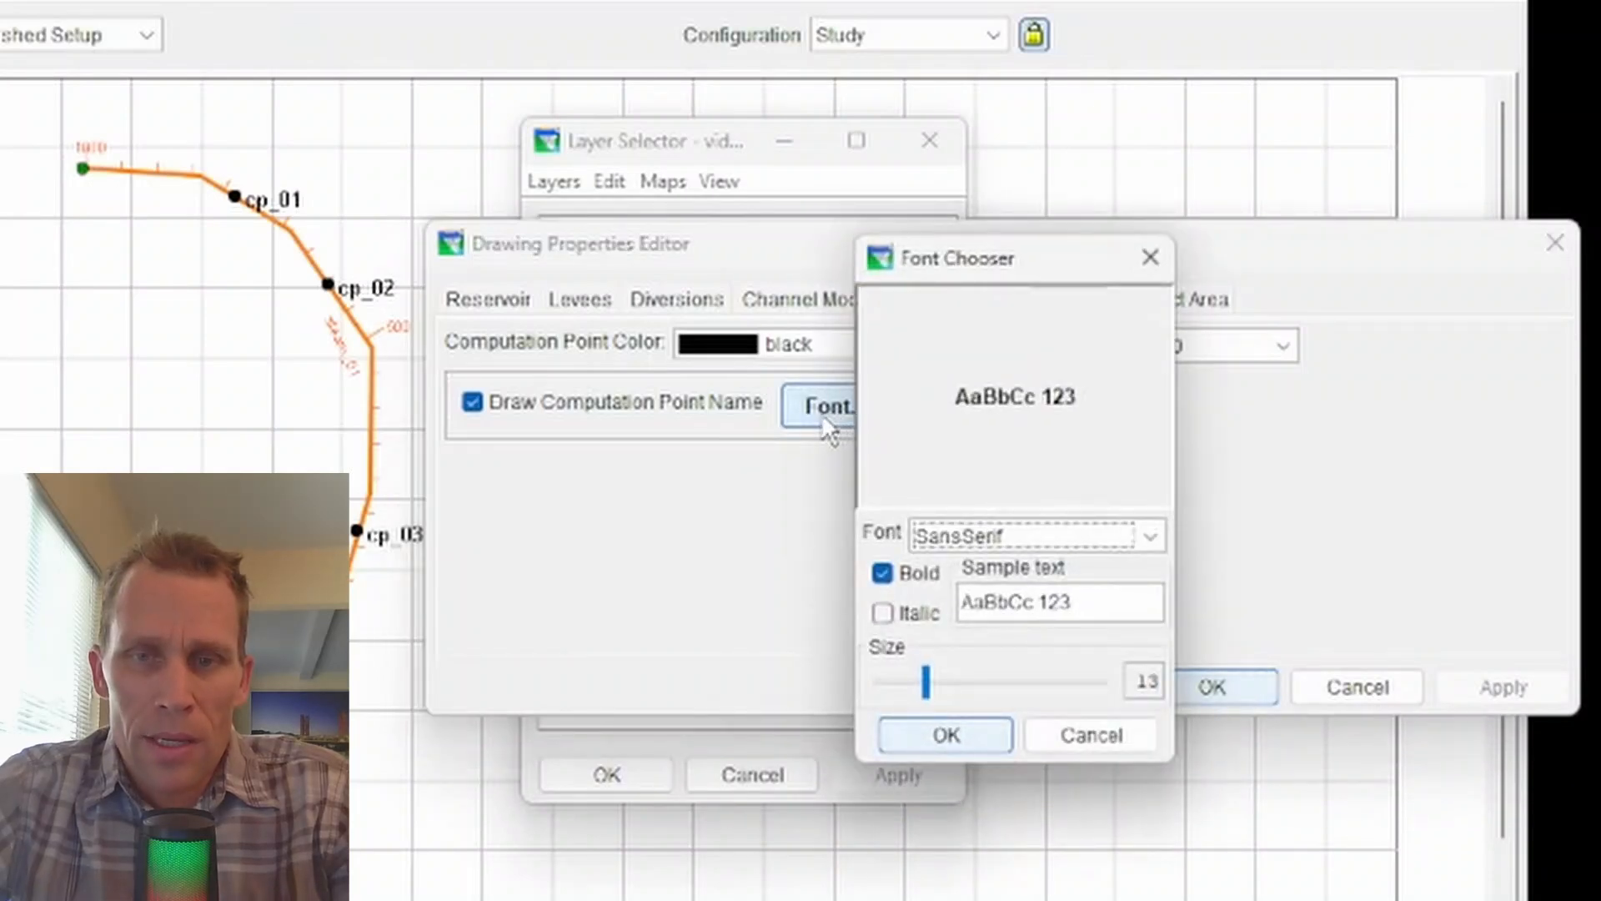
click(884, 576)
click(884, 575)
click(926, 736)
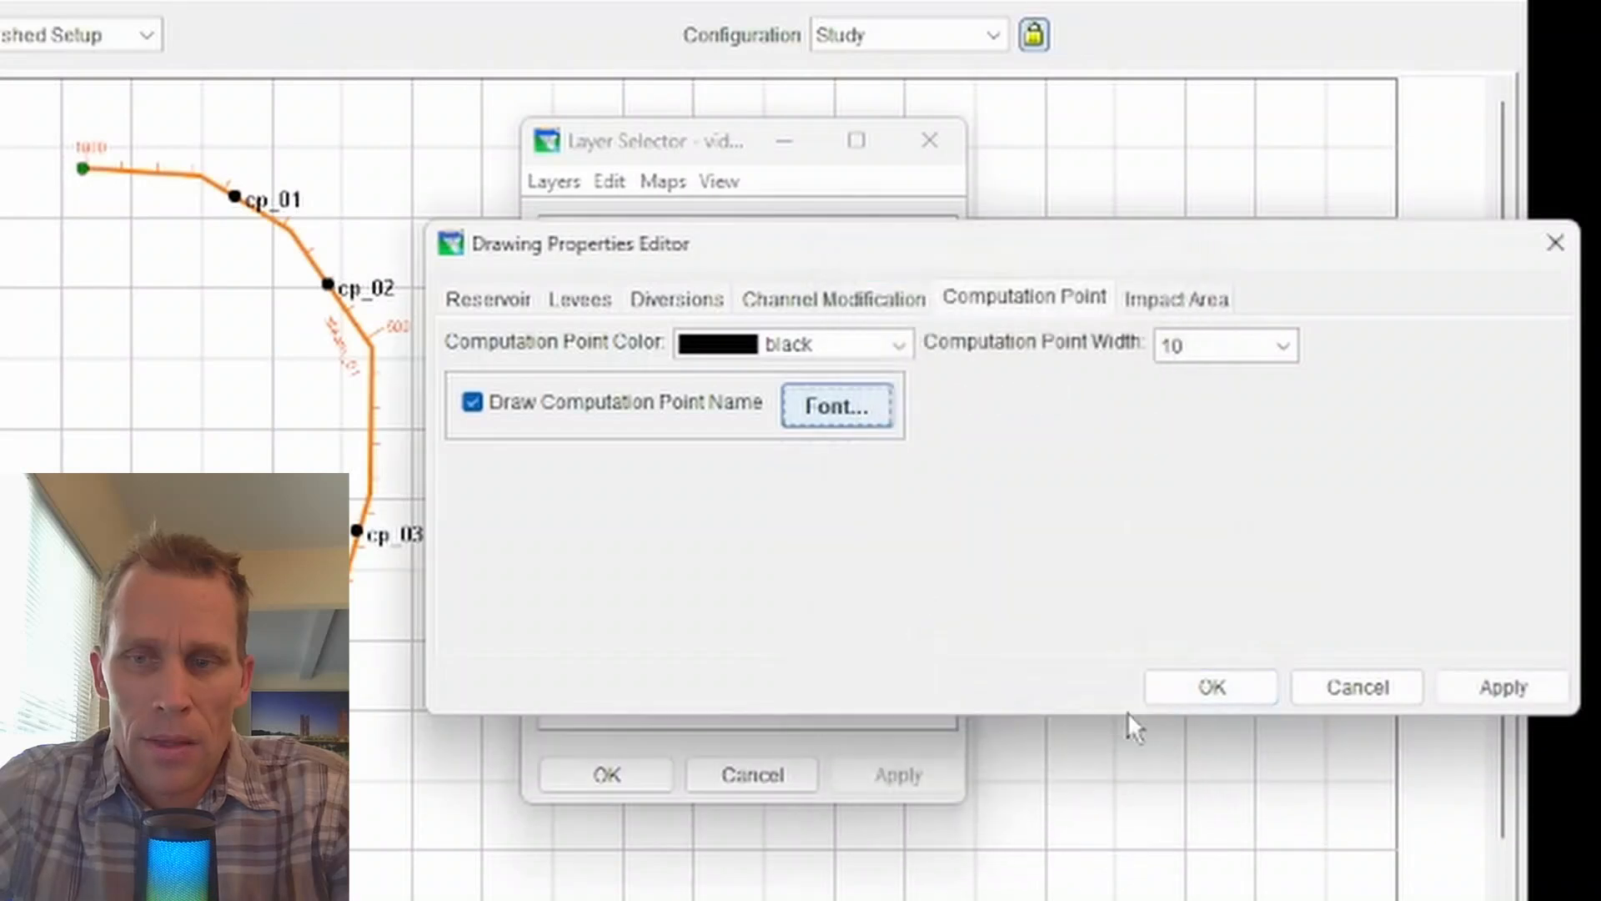
click(1231, 702)
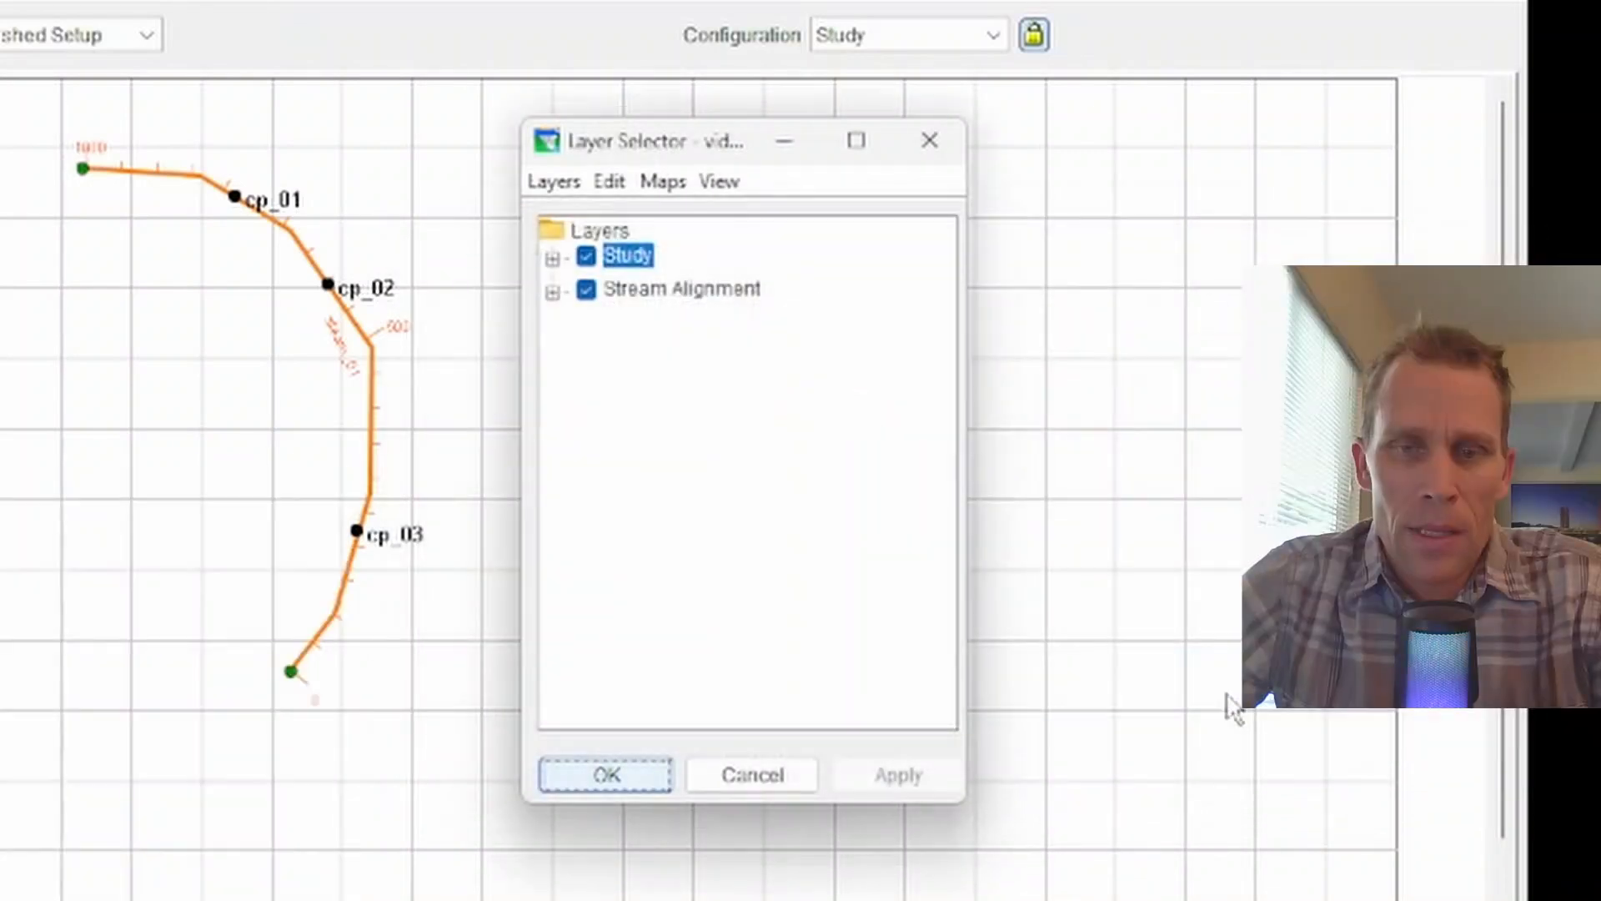
click(764, 777)
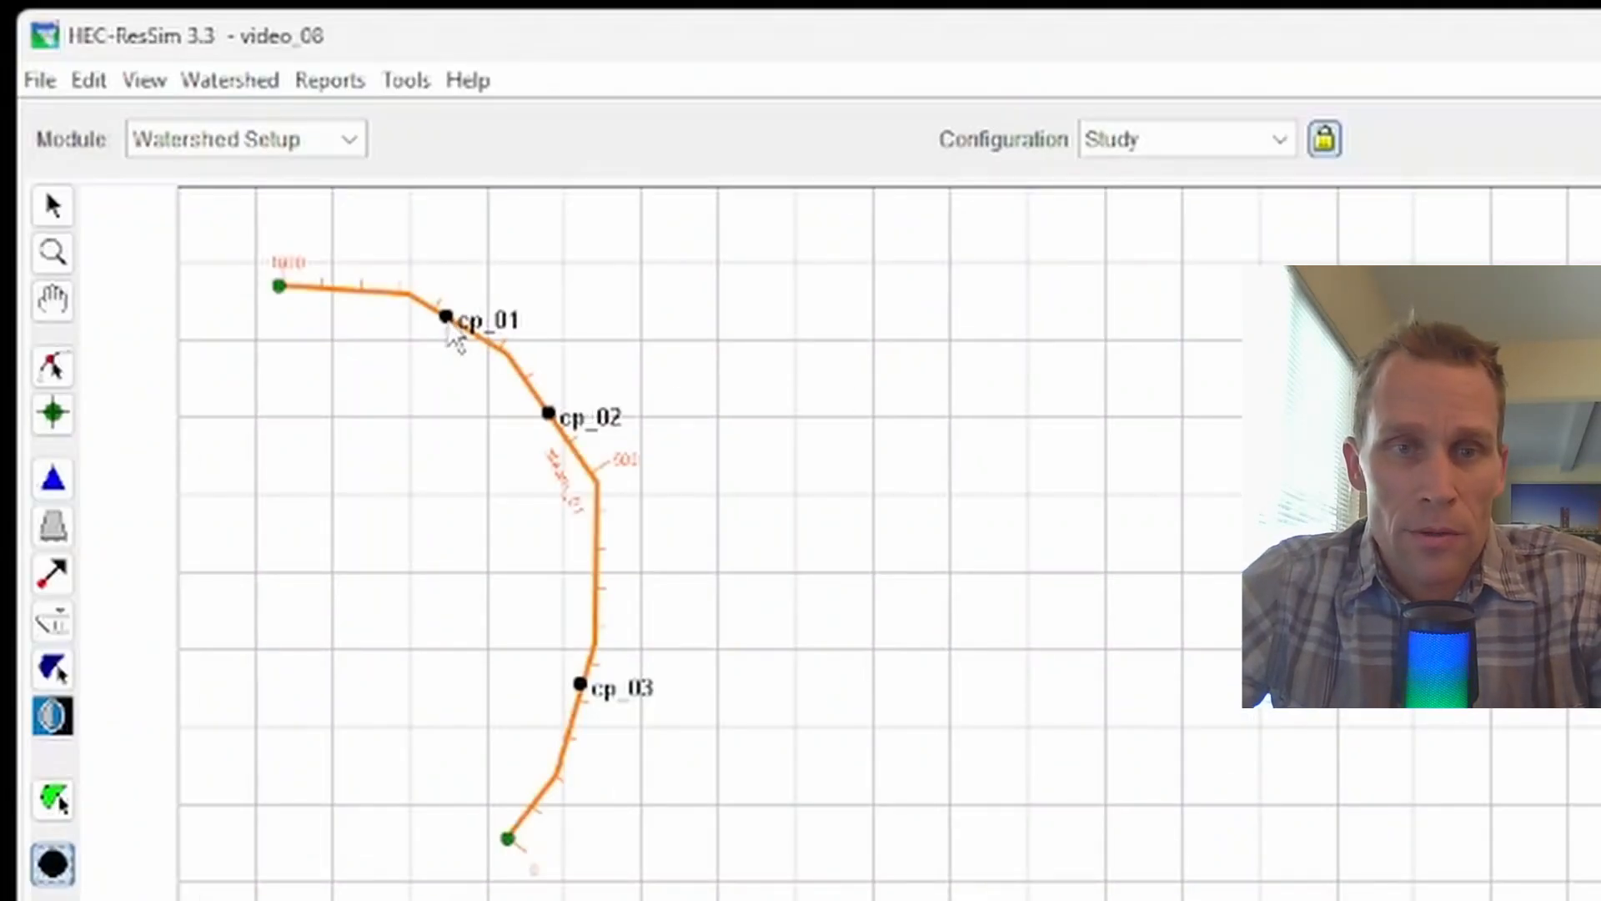
Step: Open the properties editor for computation point cp_01 and review its stream station, coordinates and snapping settings
click(447, 320)
right_click(454, 338)
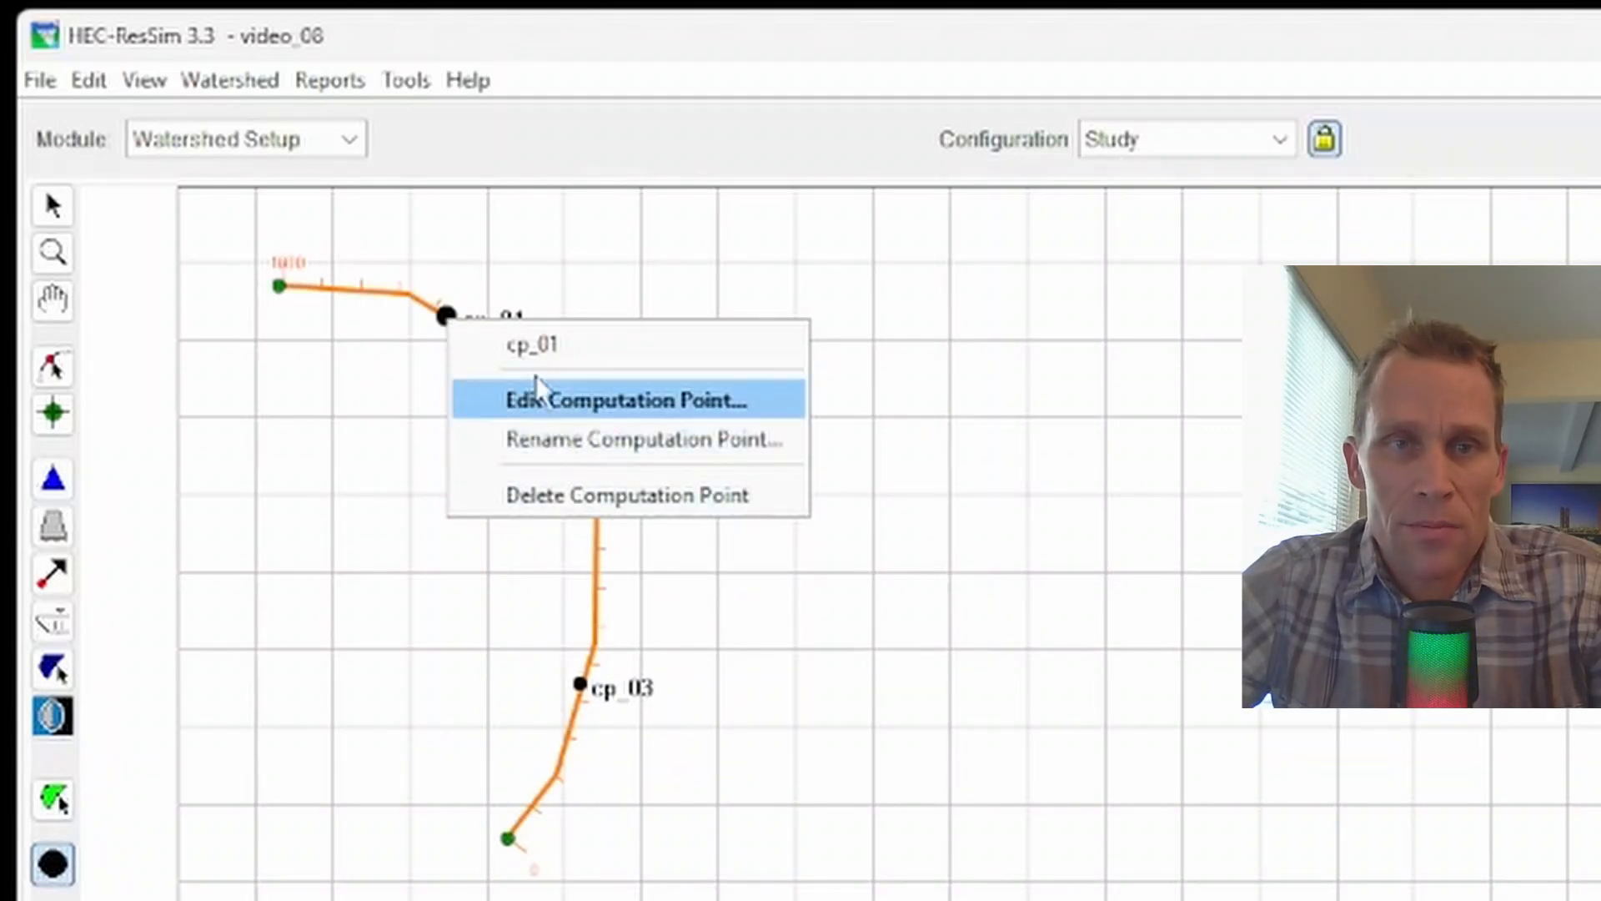
click(458, 46)
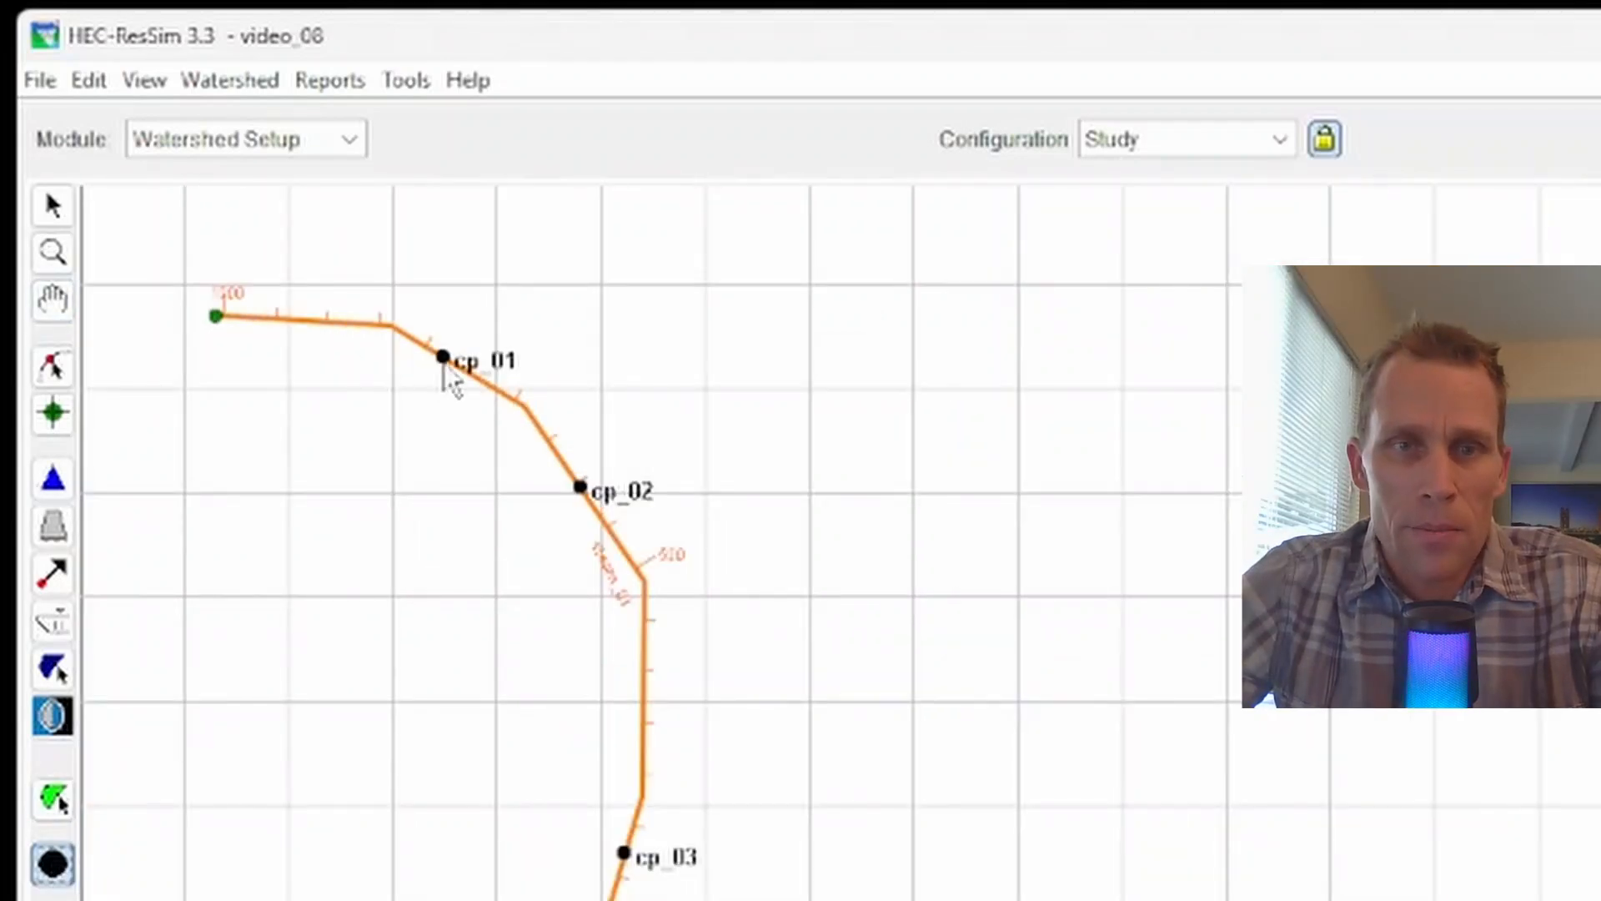
right_click(450, 382)
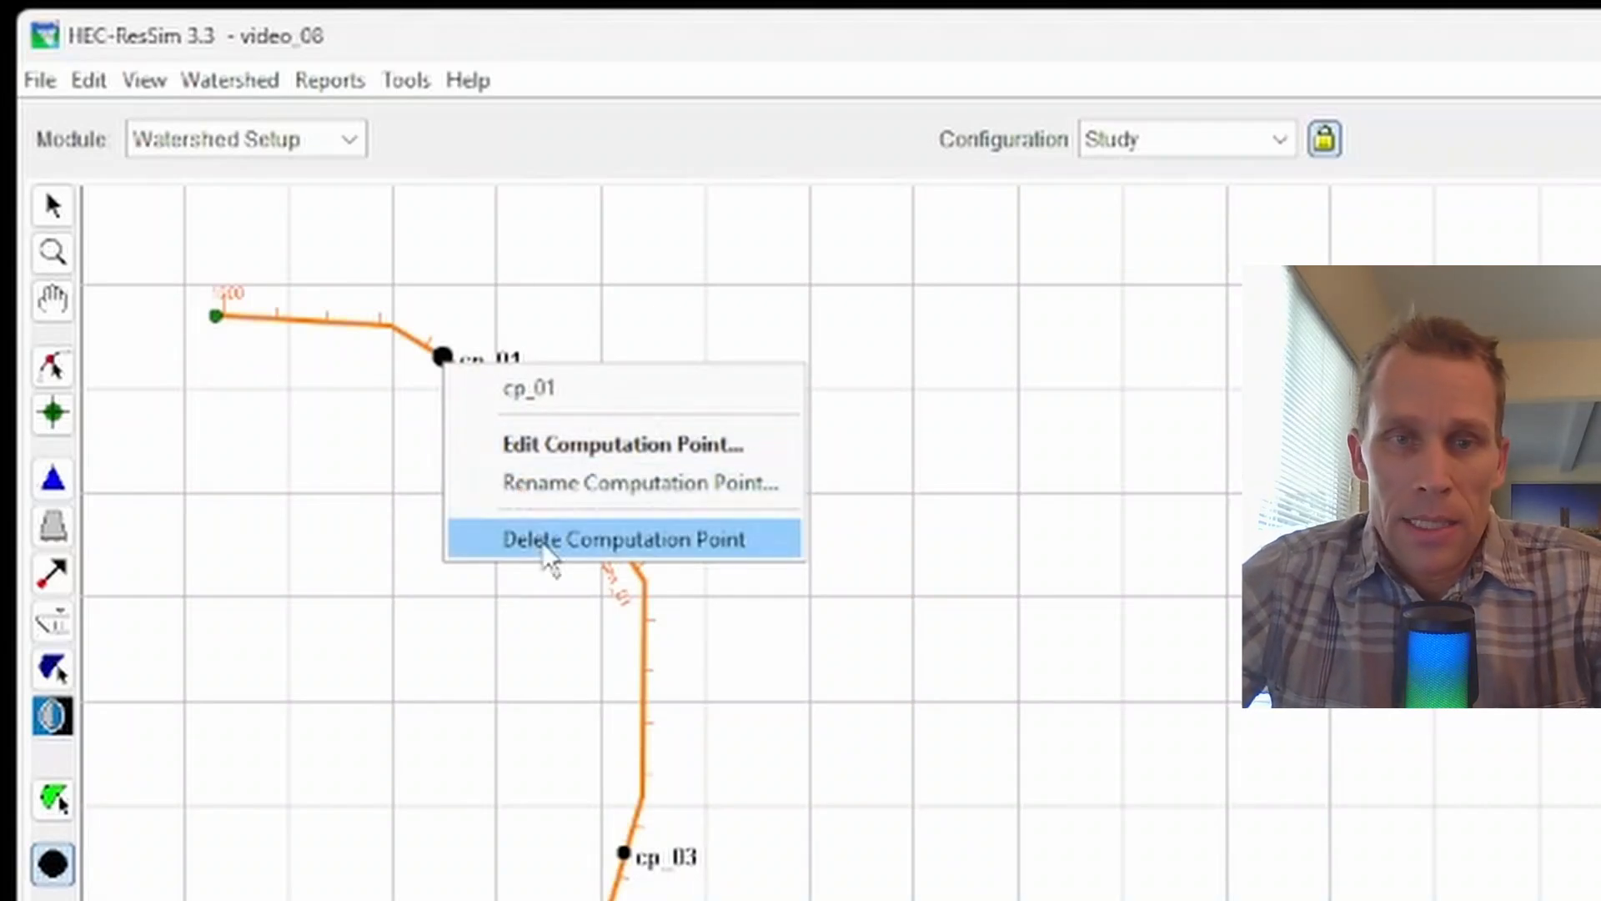
click(544, 447)
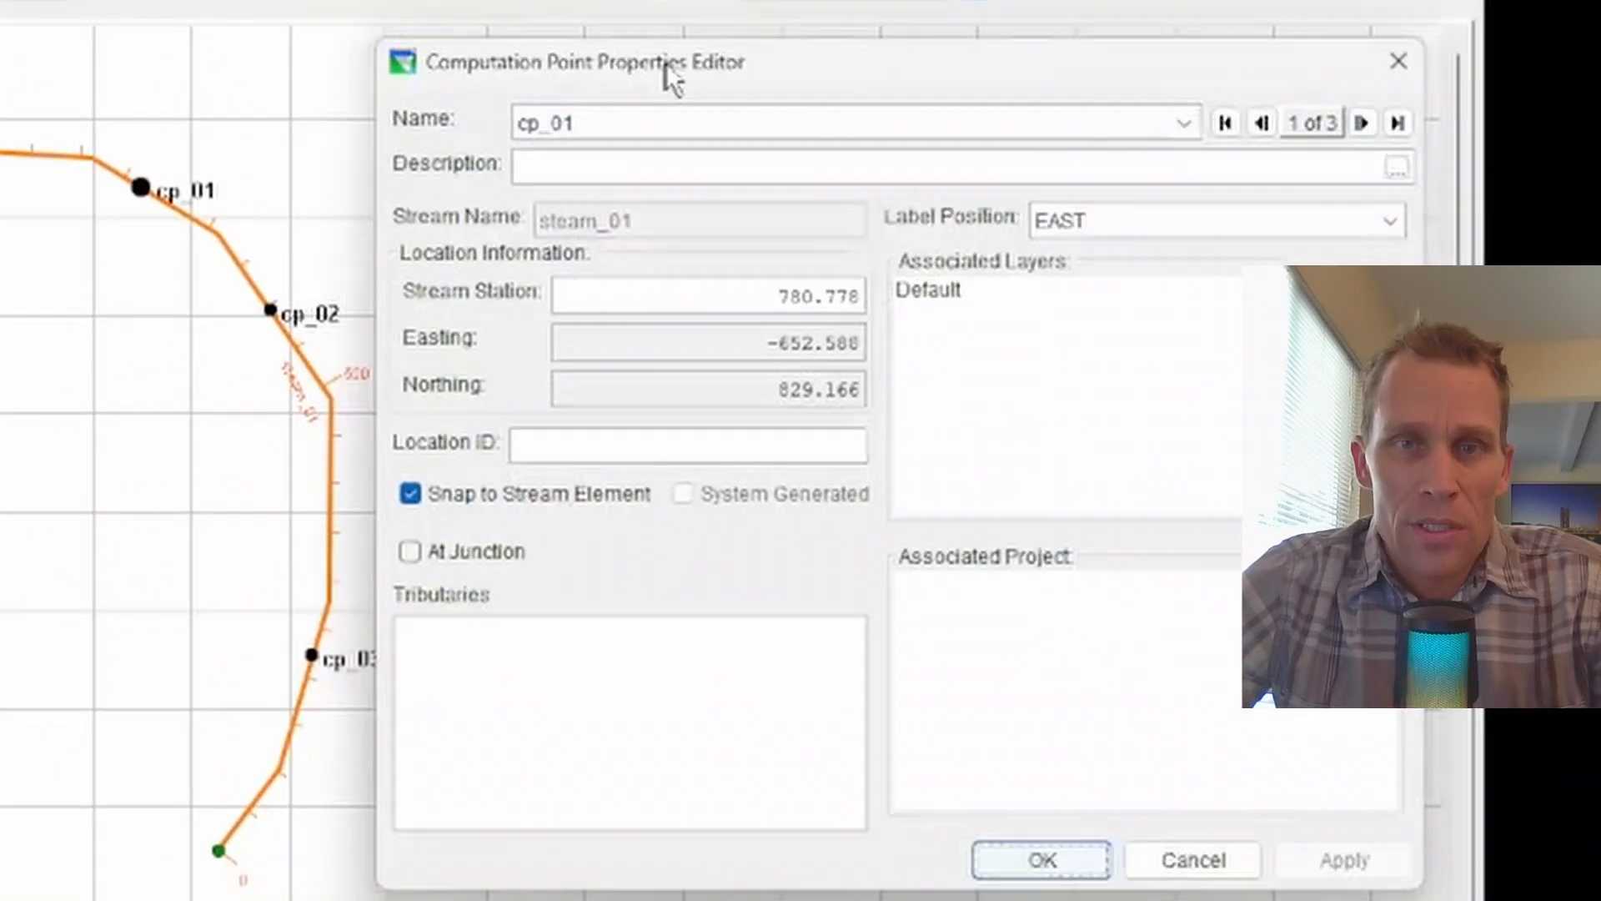
drag(666, 64, 709, 58)
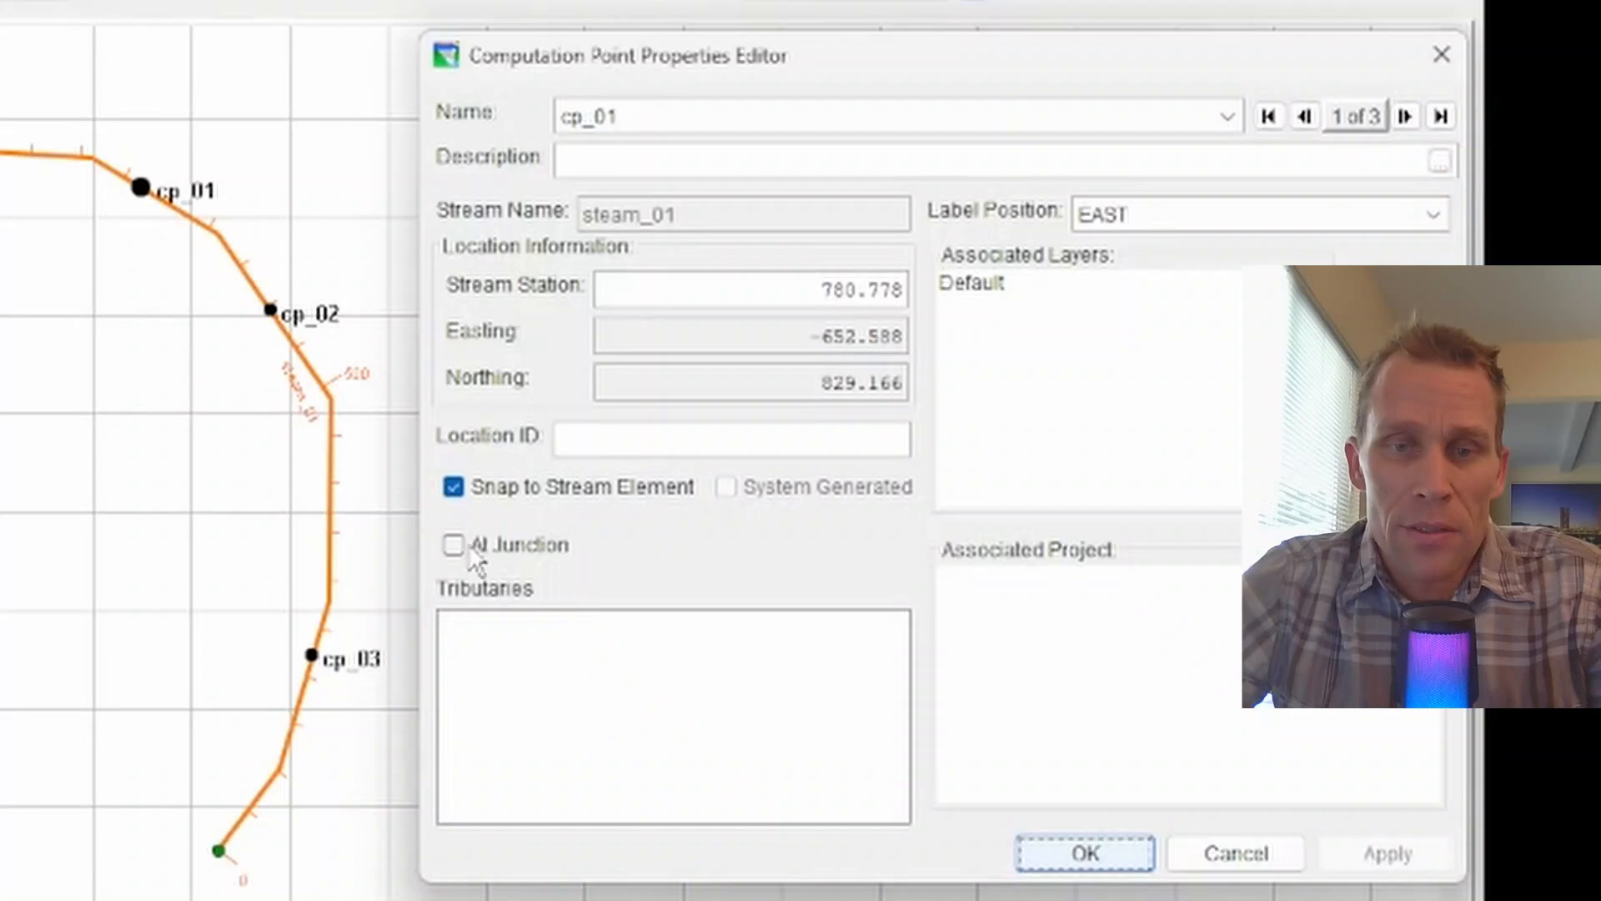
Step: Turn off Snap to Stream Element for cp_01, set its northing to 629.166 and apply the change
click(454, 487)
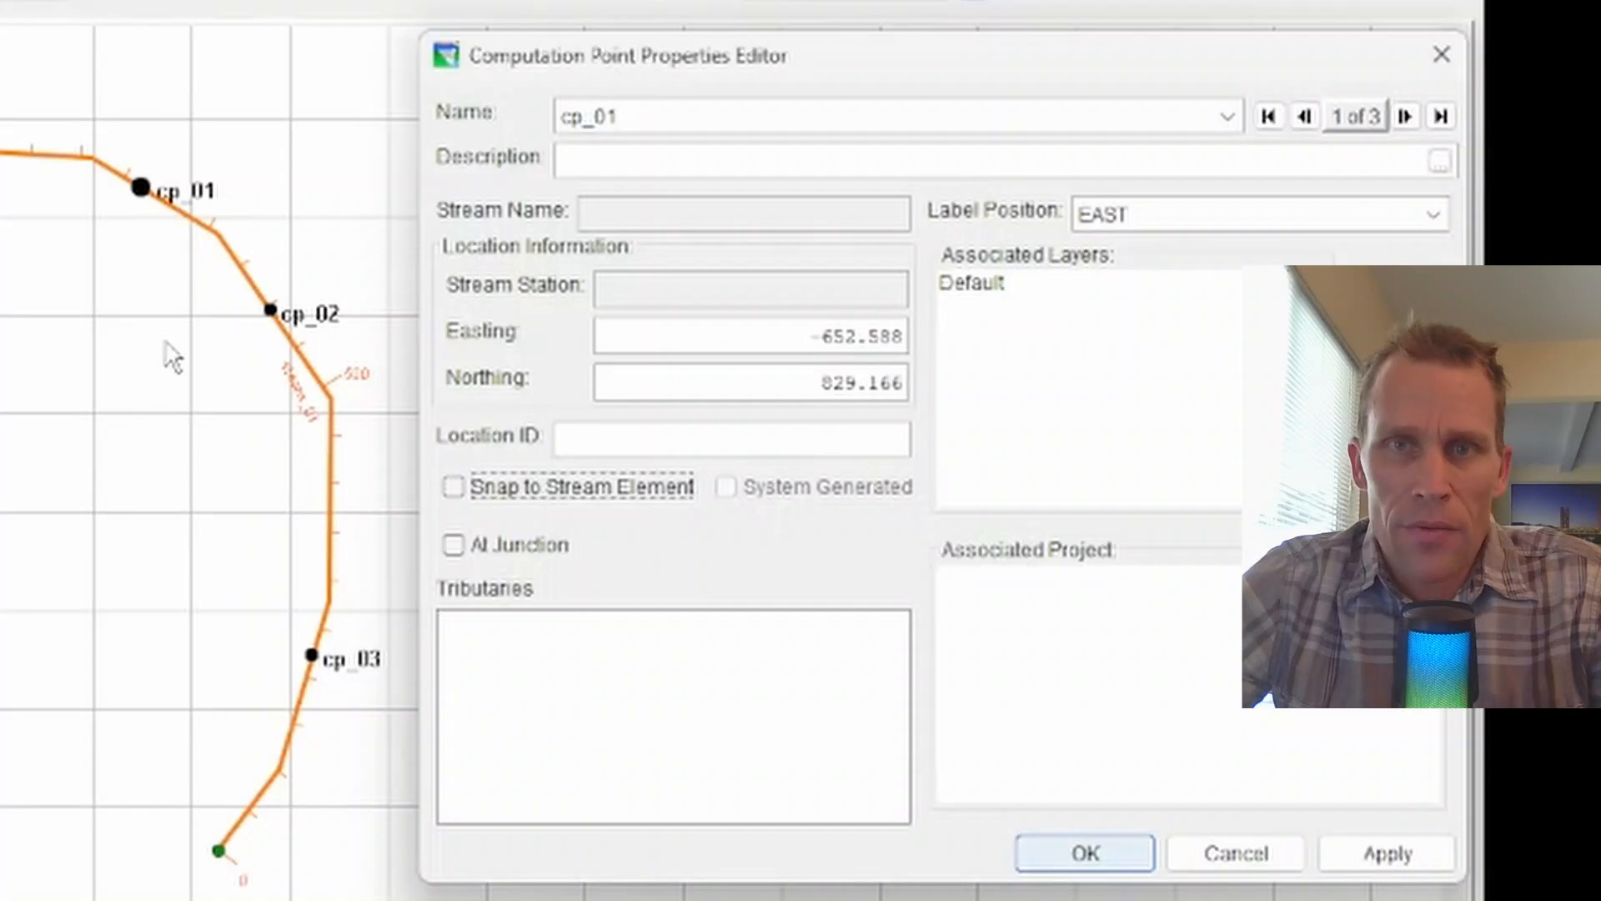
click(743, 378)
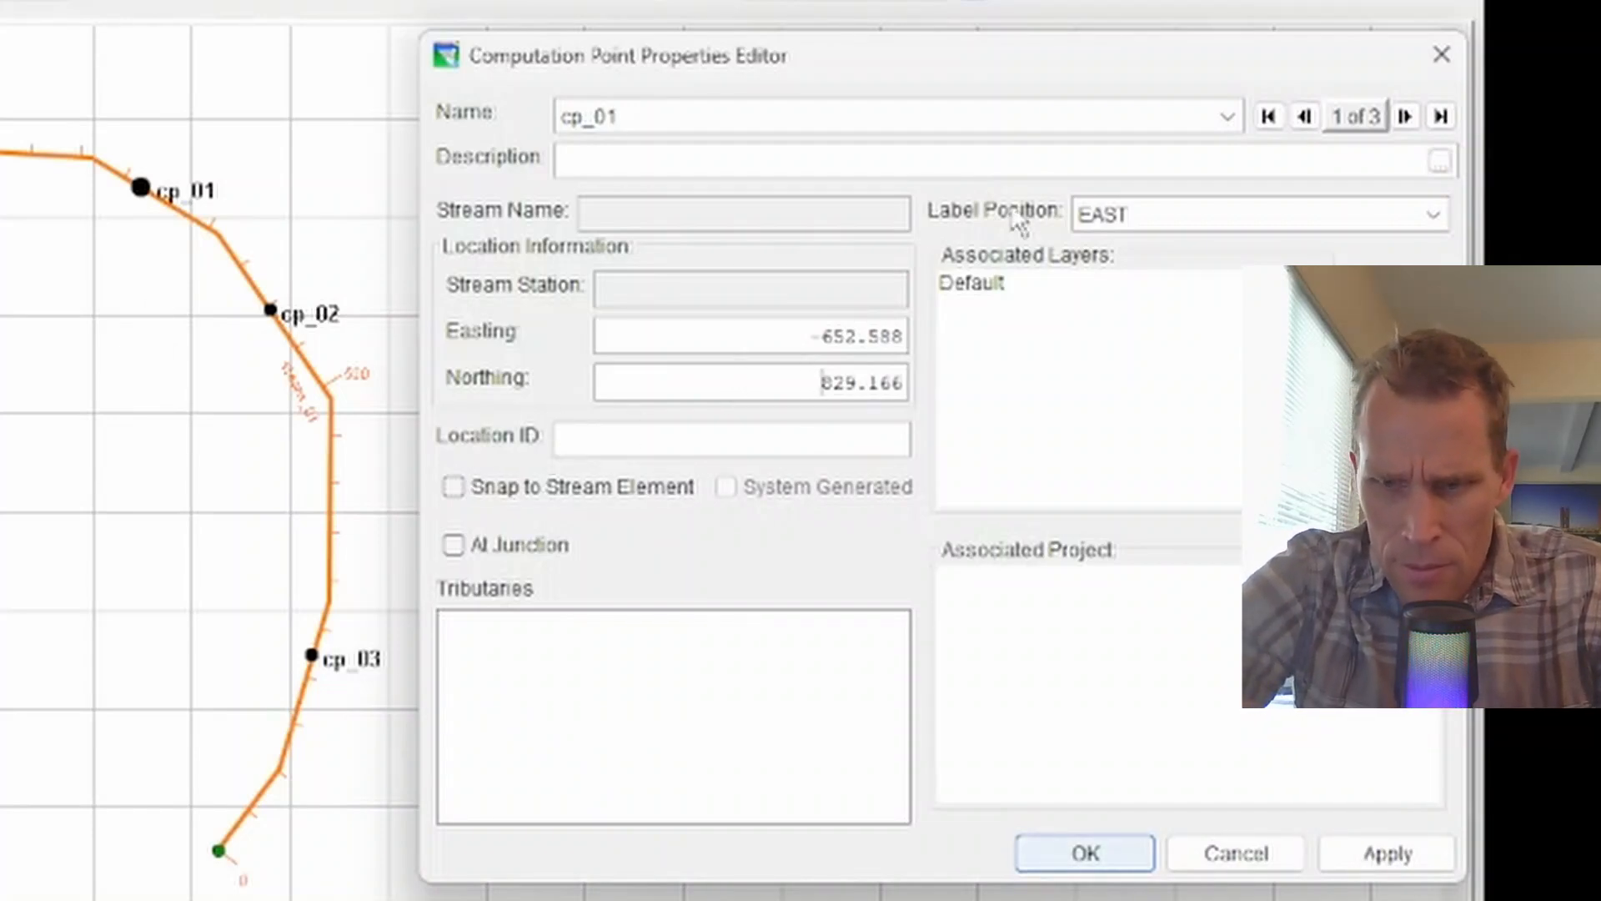
key(shift+Right)
text(6)
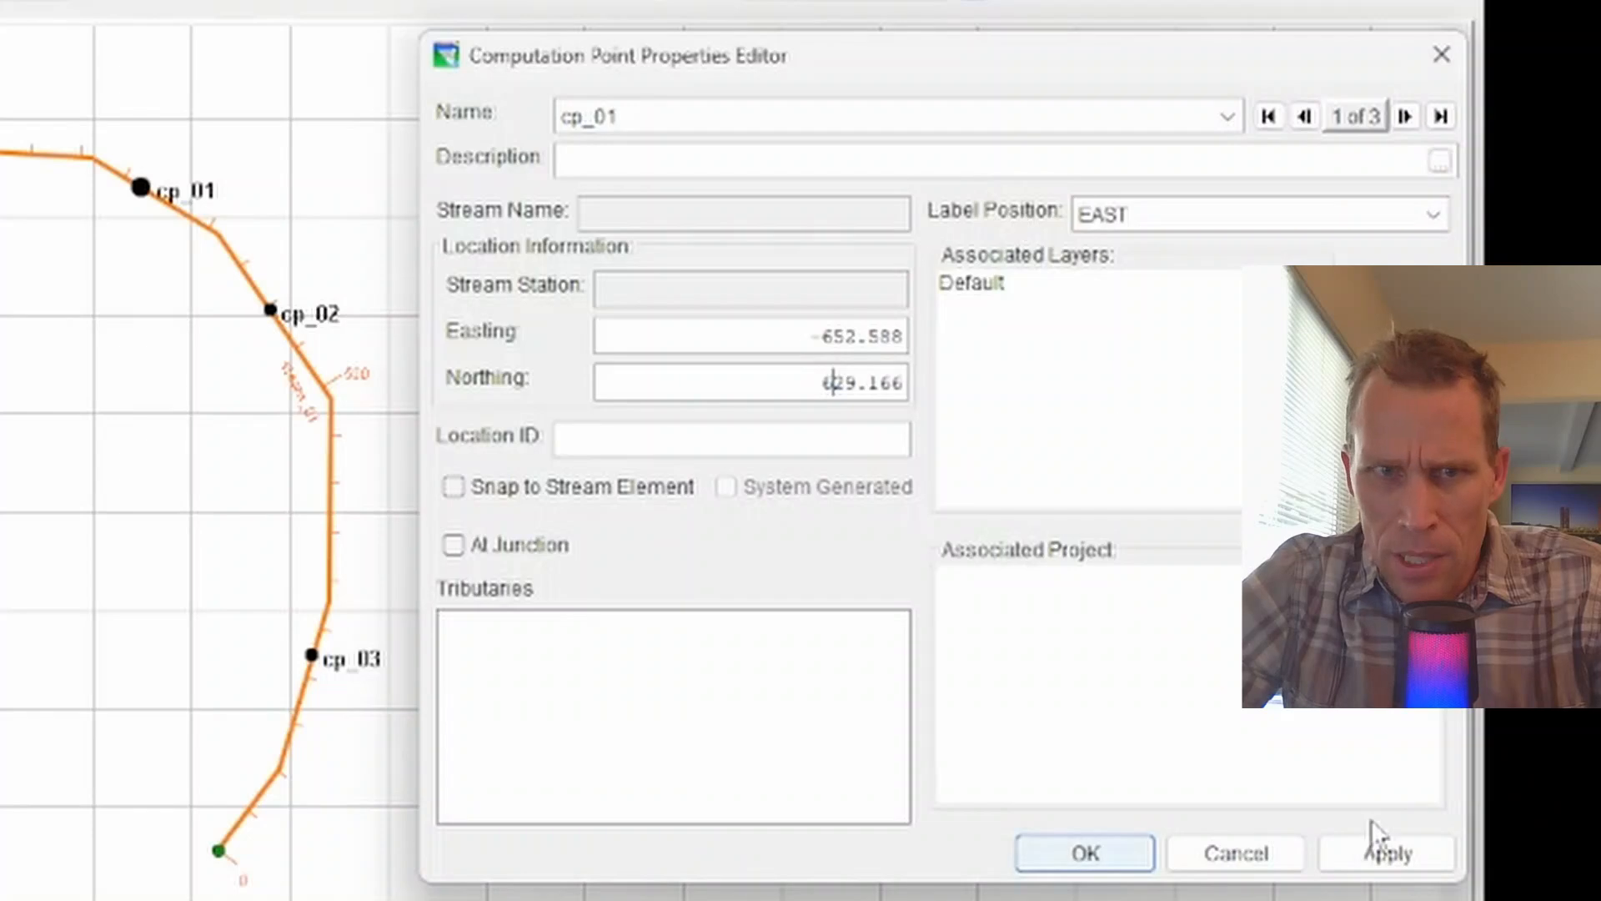
click(1380, 851)
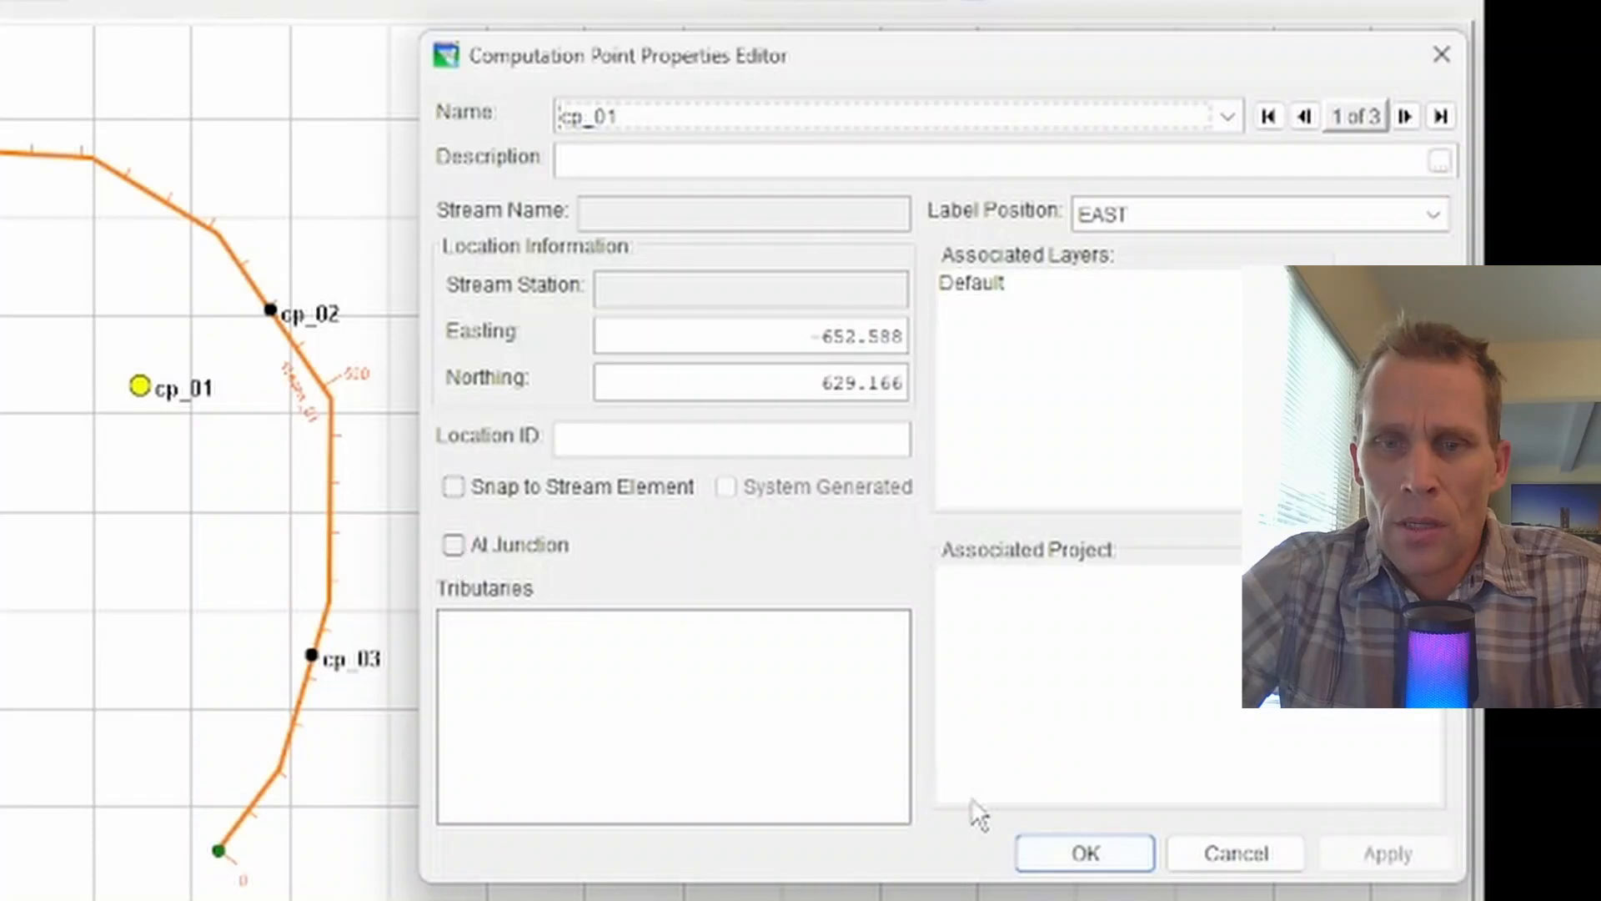
click(1076, 859)
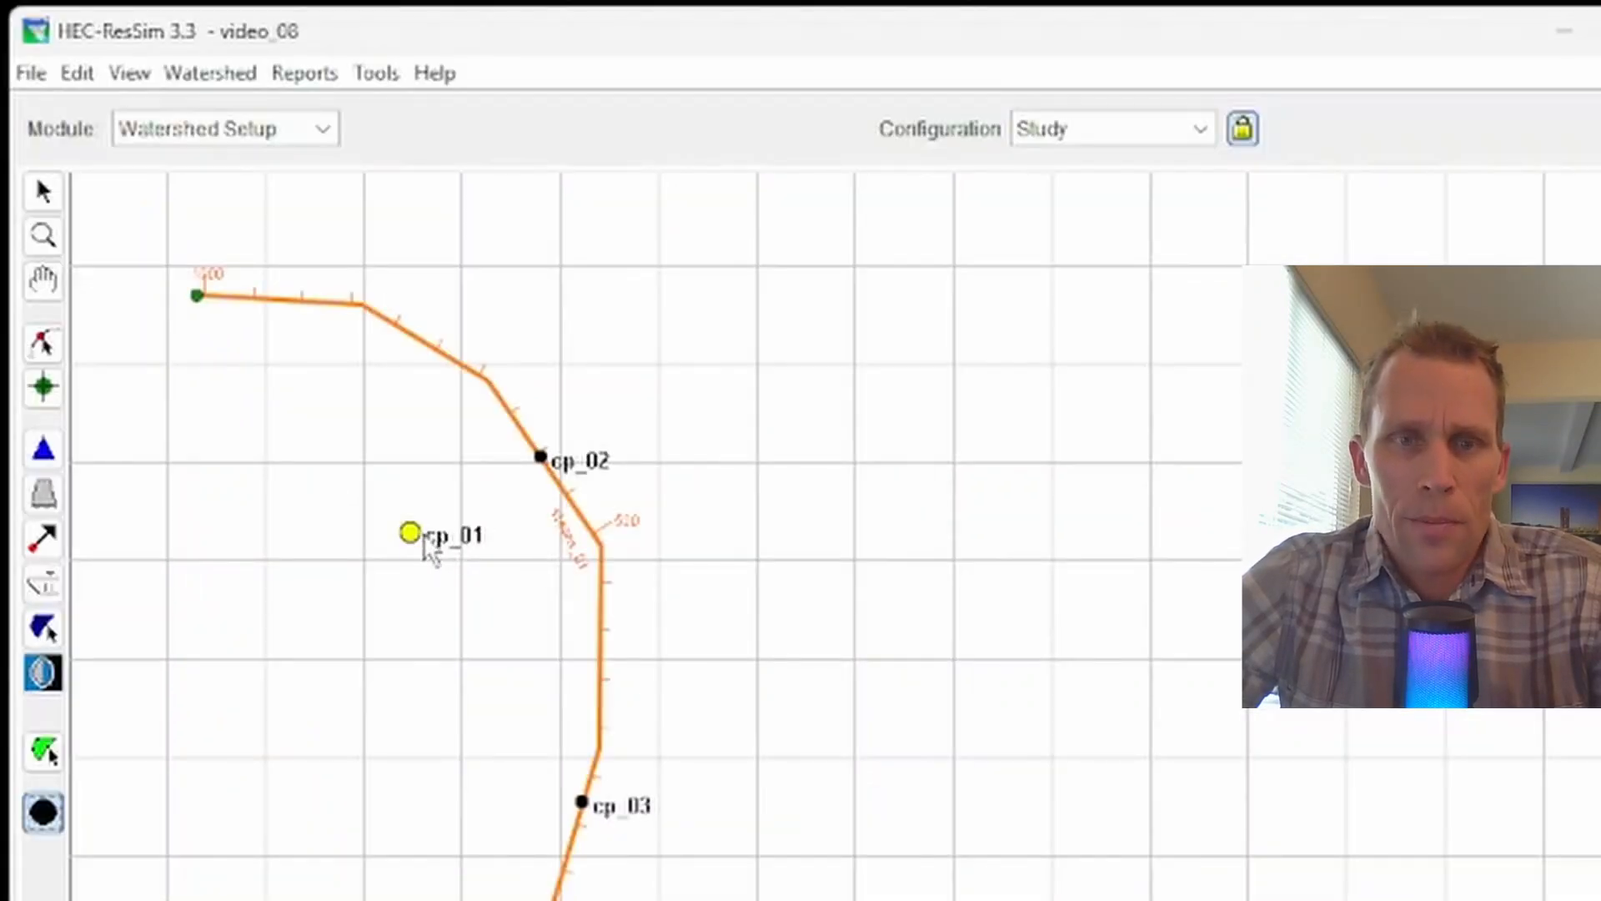
Step: Delete the off-stream computation point cp_01 from the watershed
right_click(419, 552)
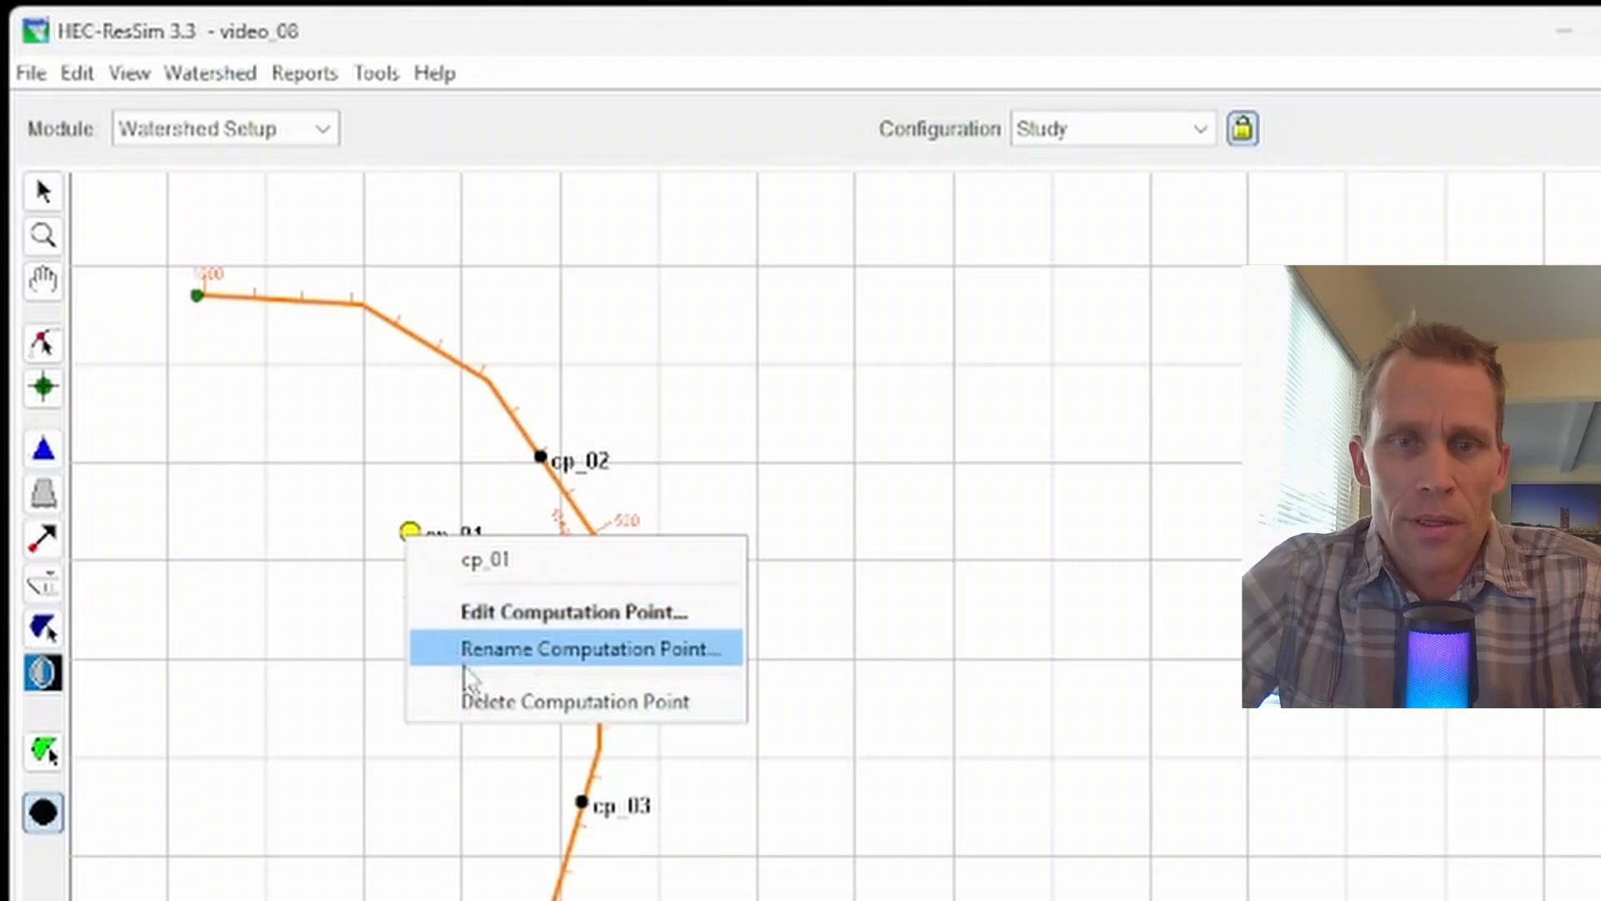
click(514, 716)
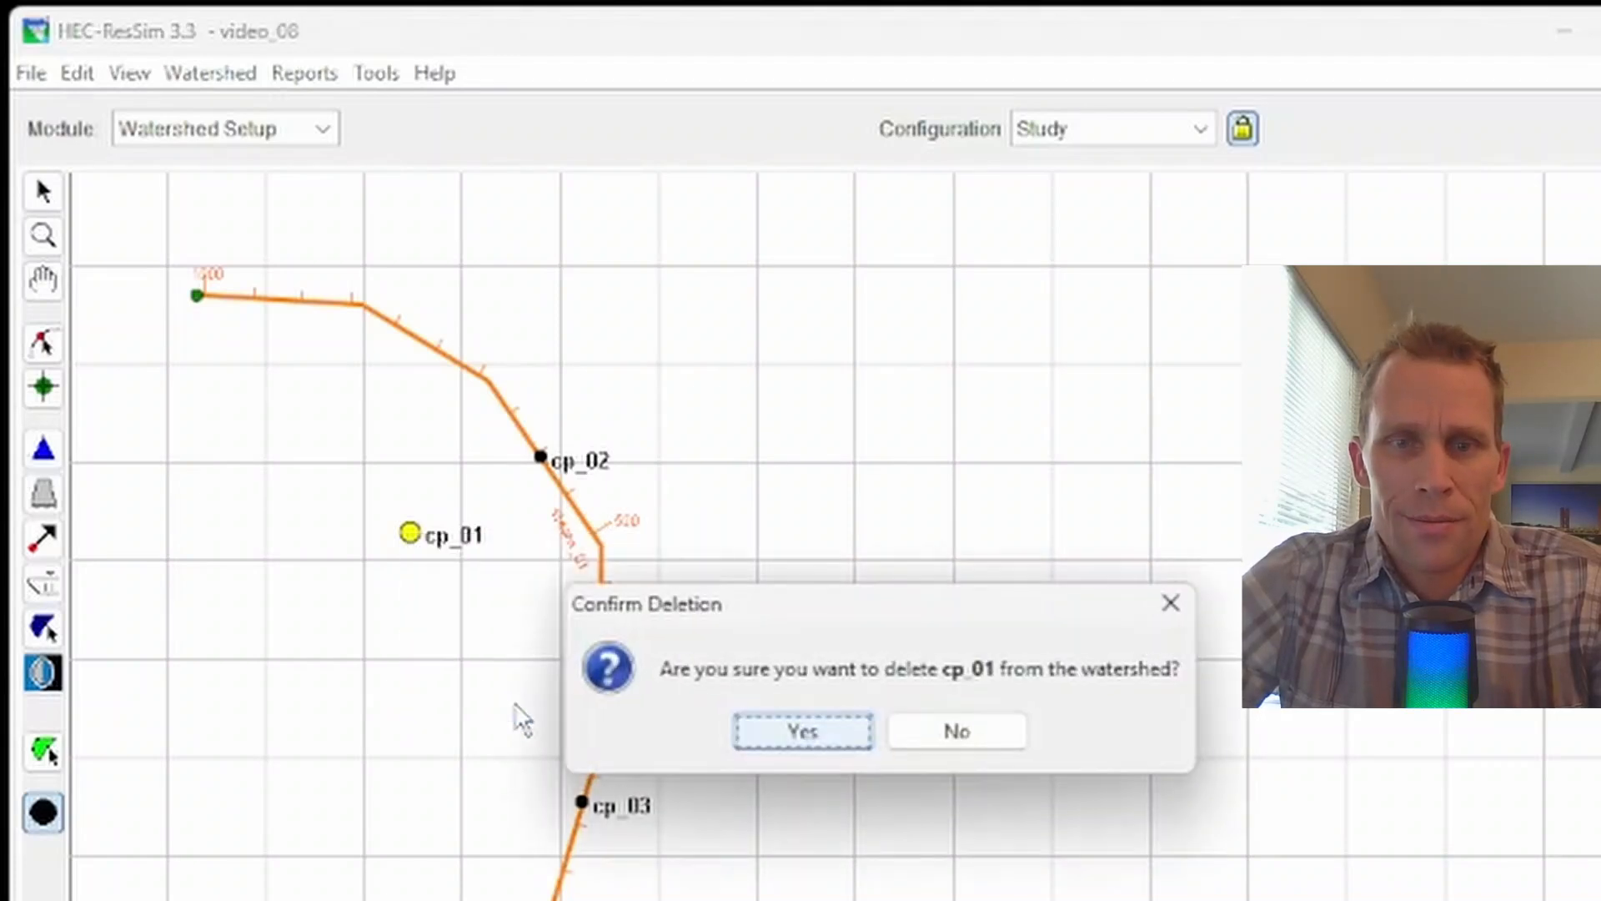
click(754, 729)
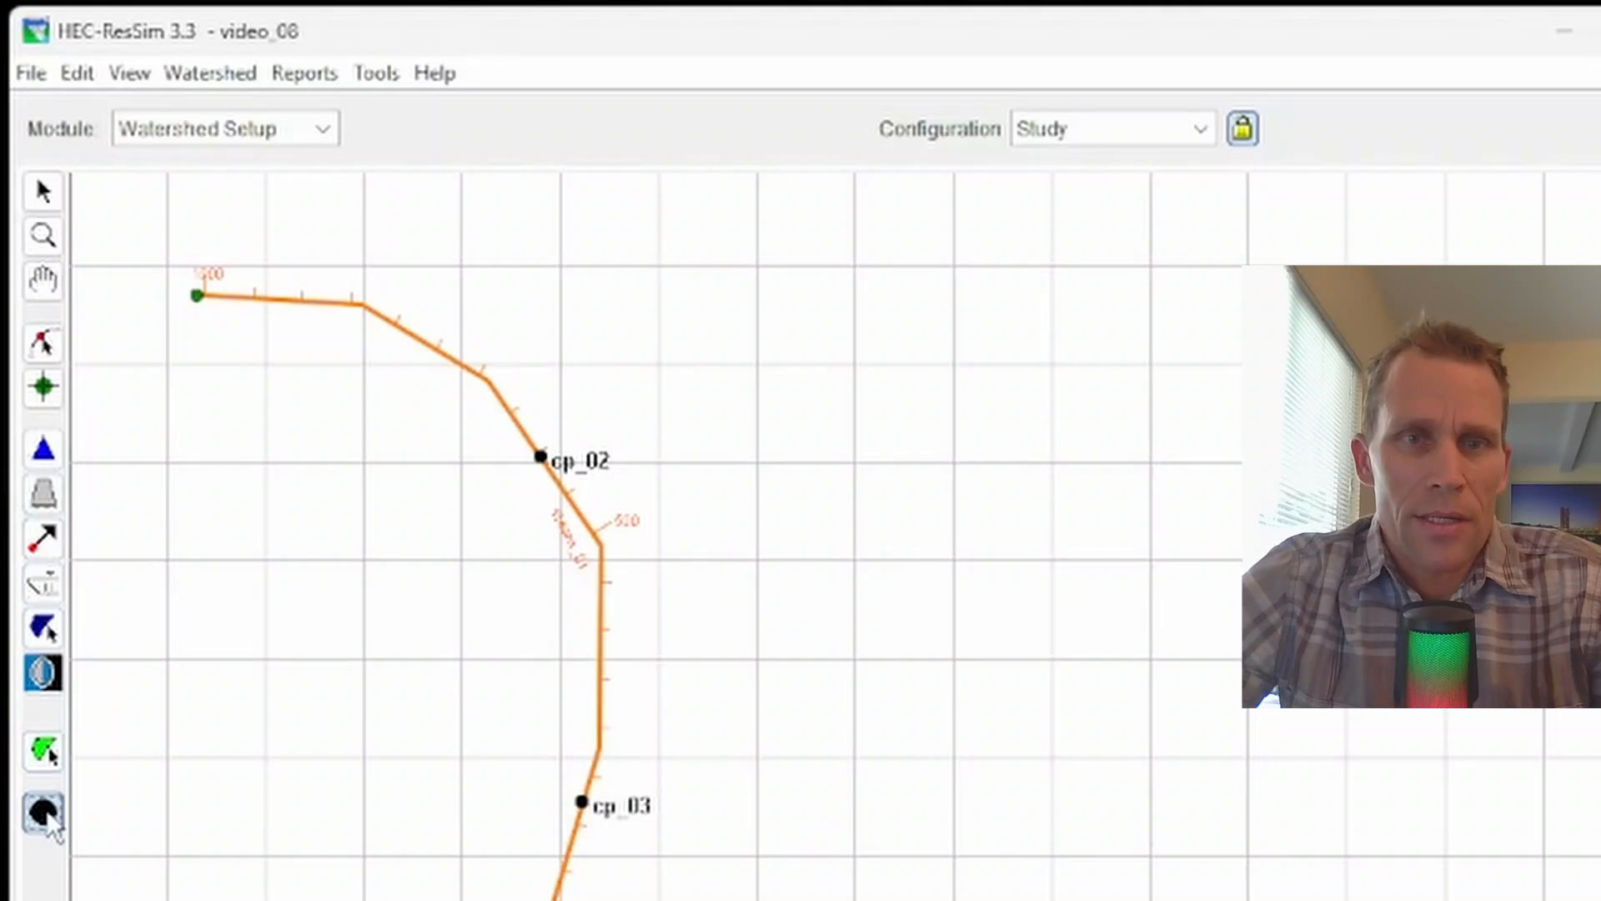
Step: Add a computation point named cp_01 in the Default layer, on the stream just upstream of its first bend
click(337, 303)
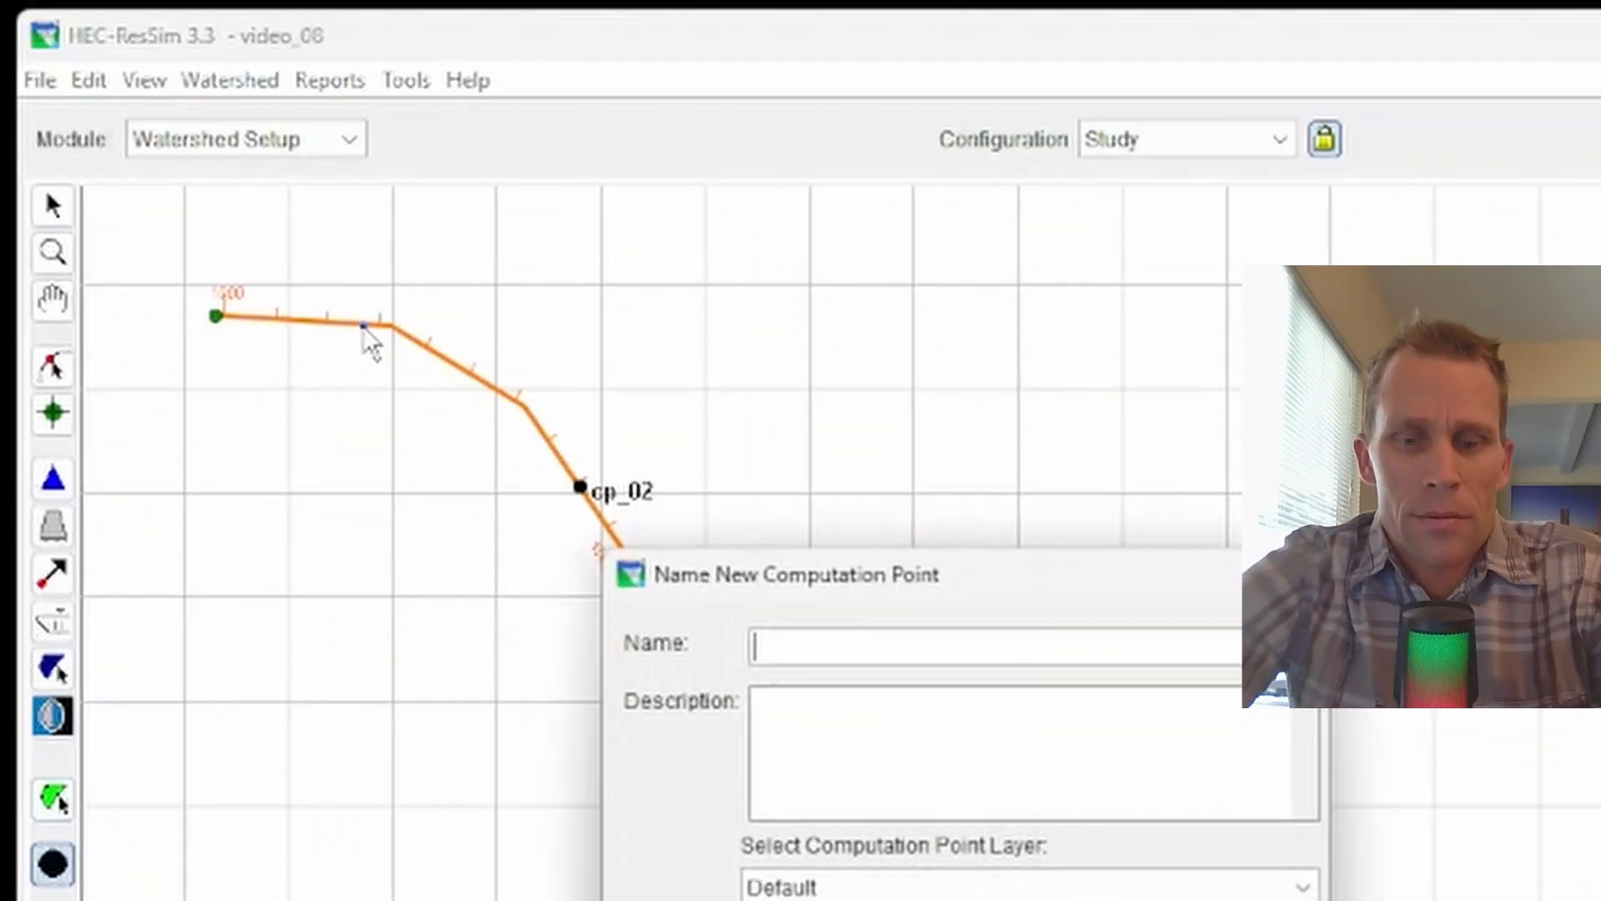
text(cp_01)
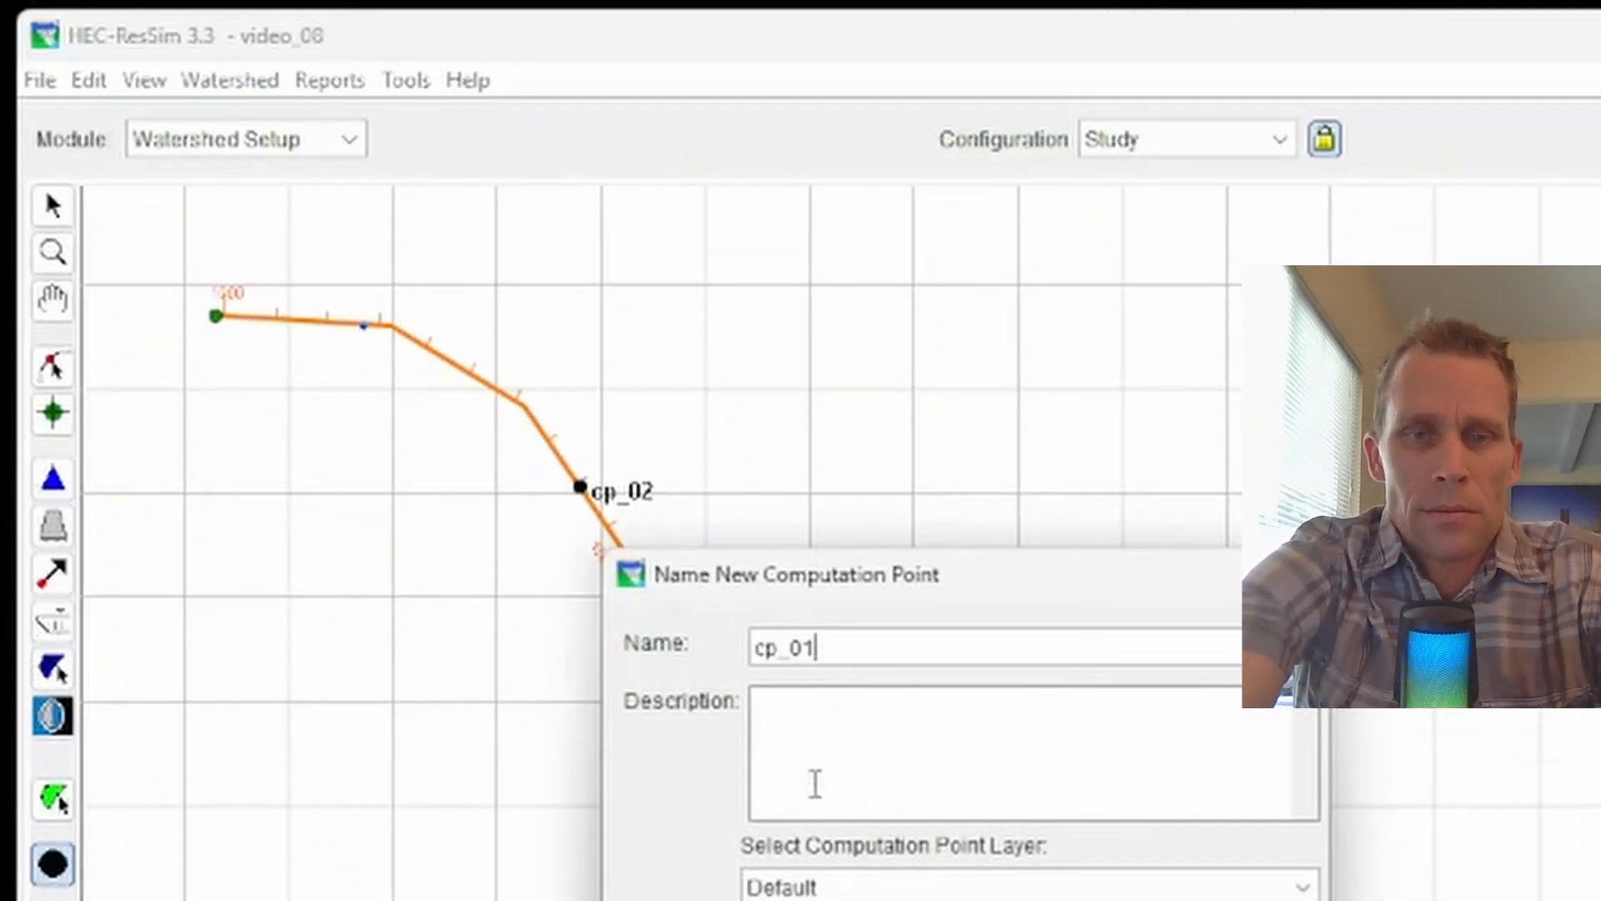
key(Return)
Step: Check the properties of the newly placed cp_01 and close its editor
right_click(355, 317)
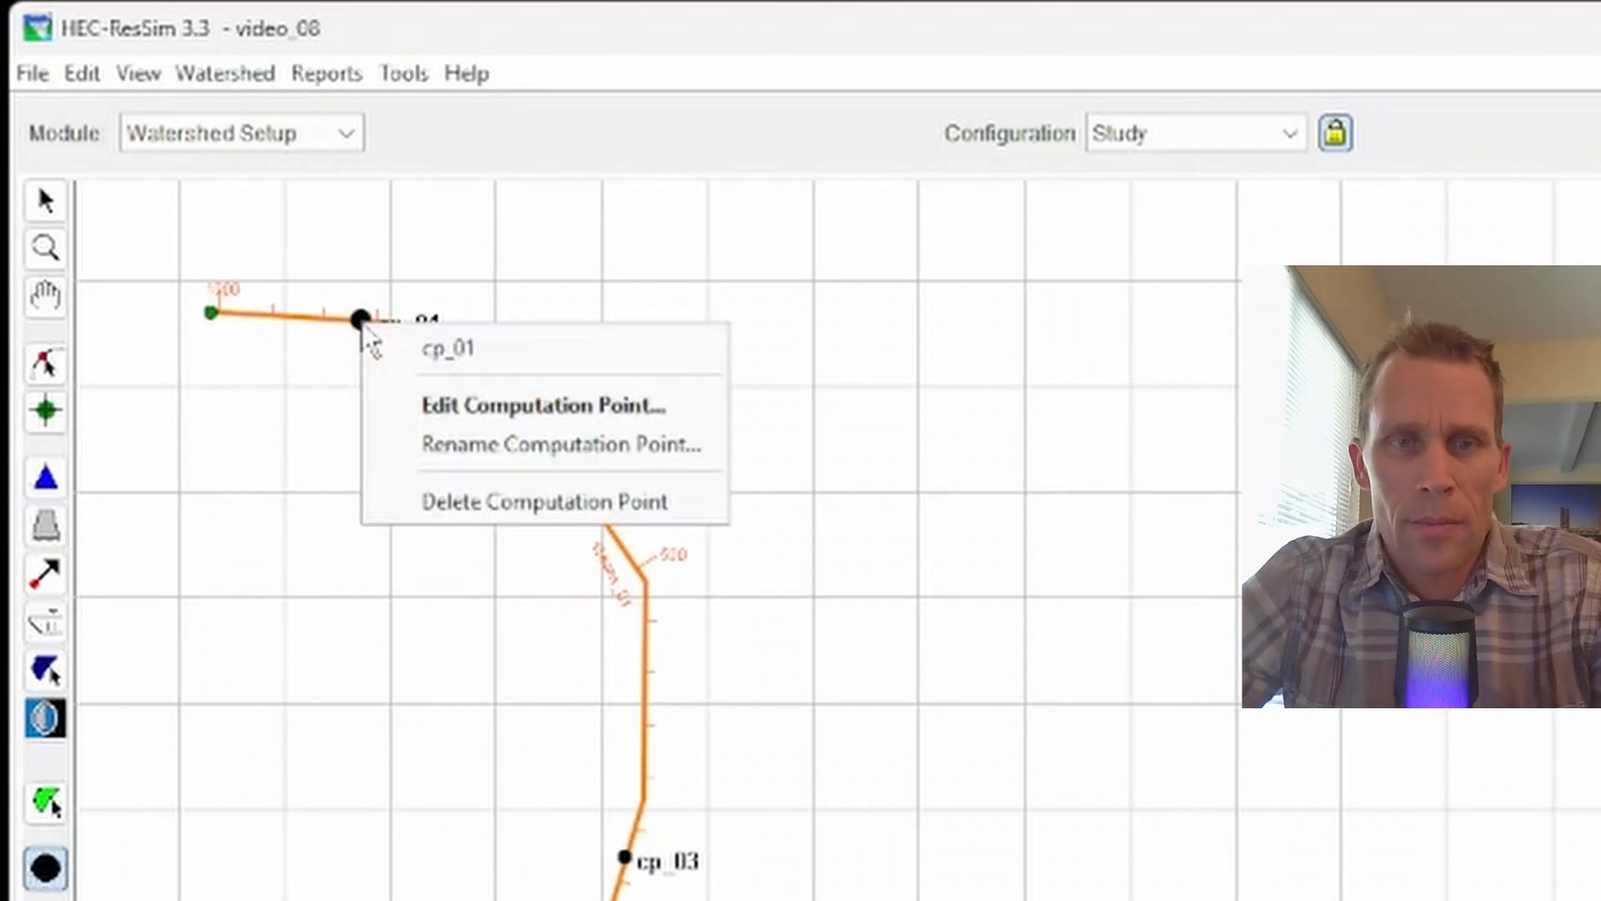
click(449, 408)
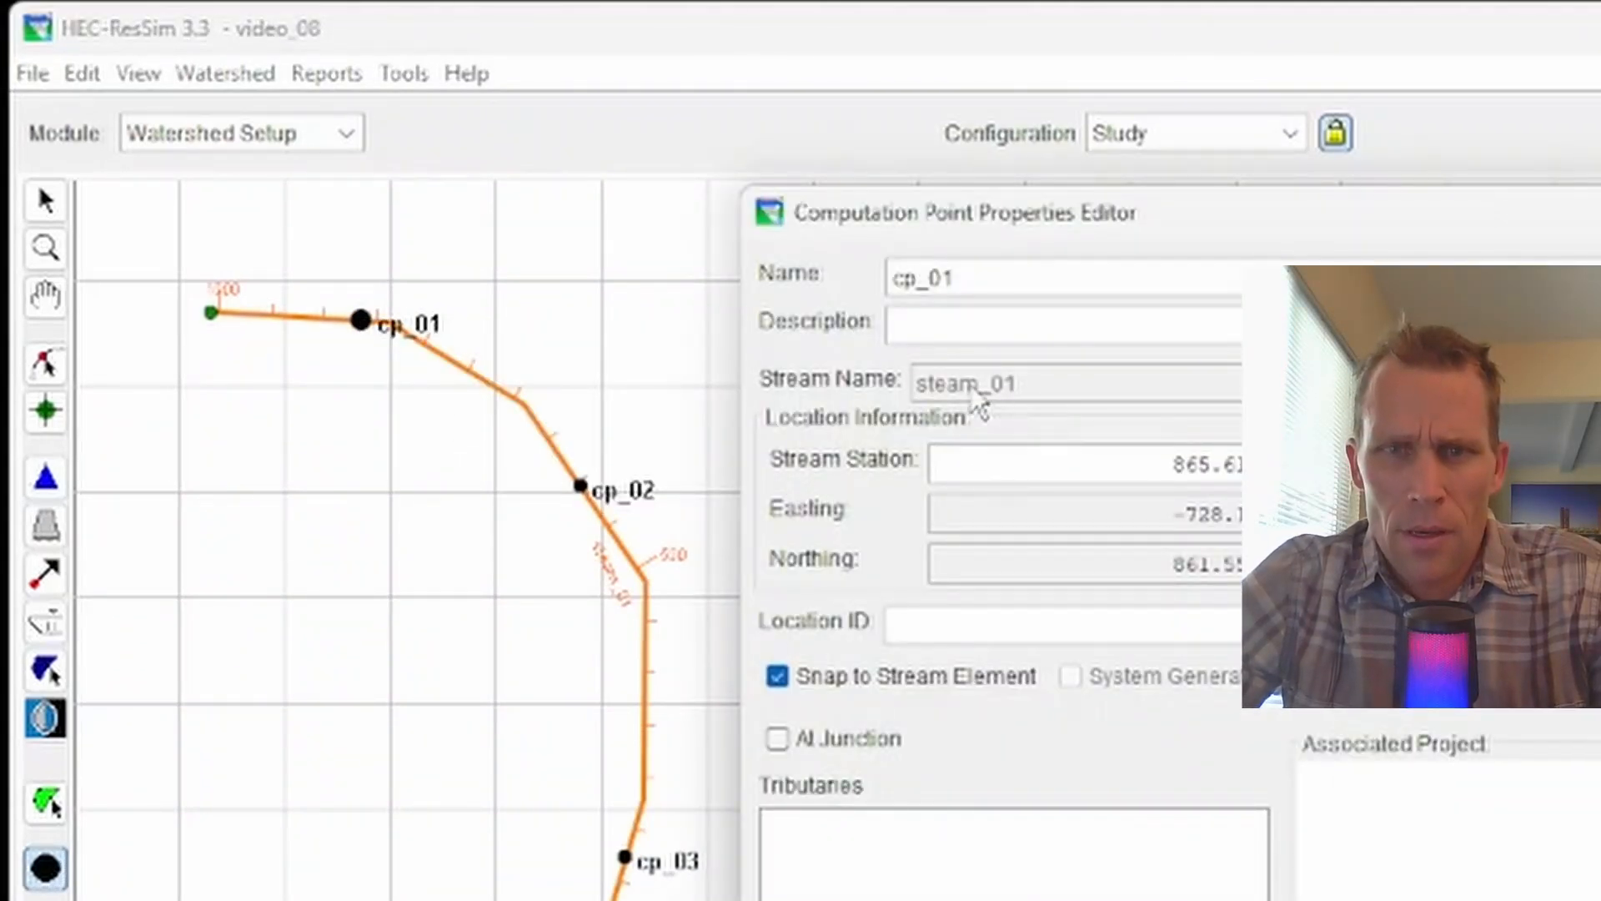
key(Escape)
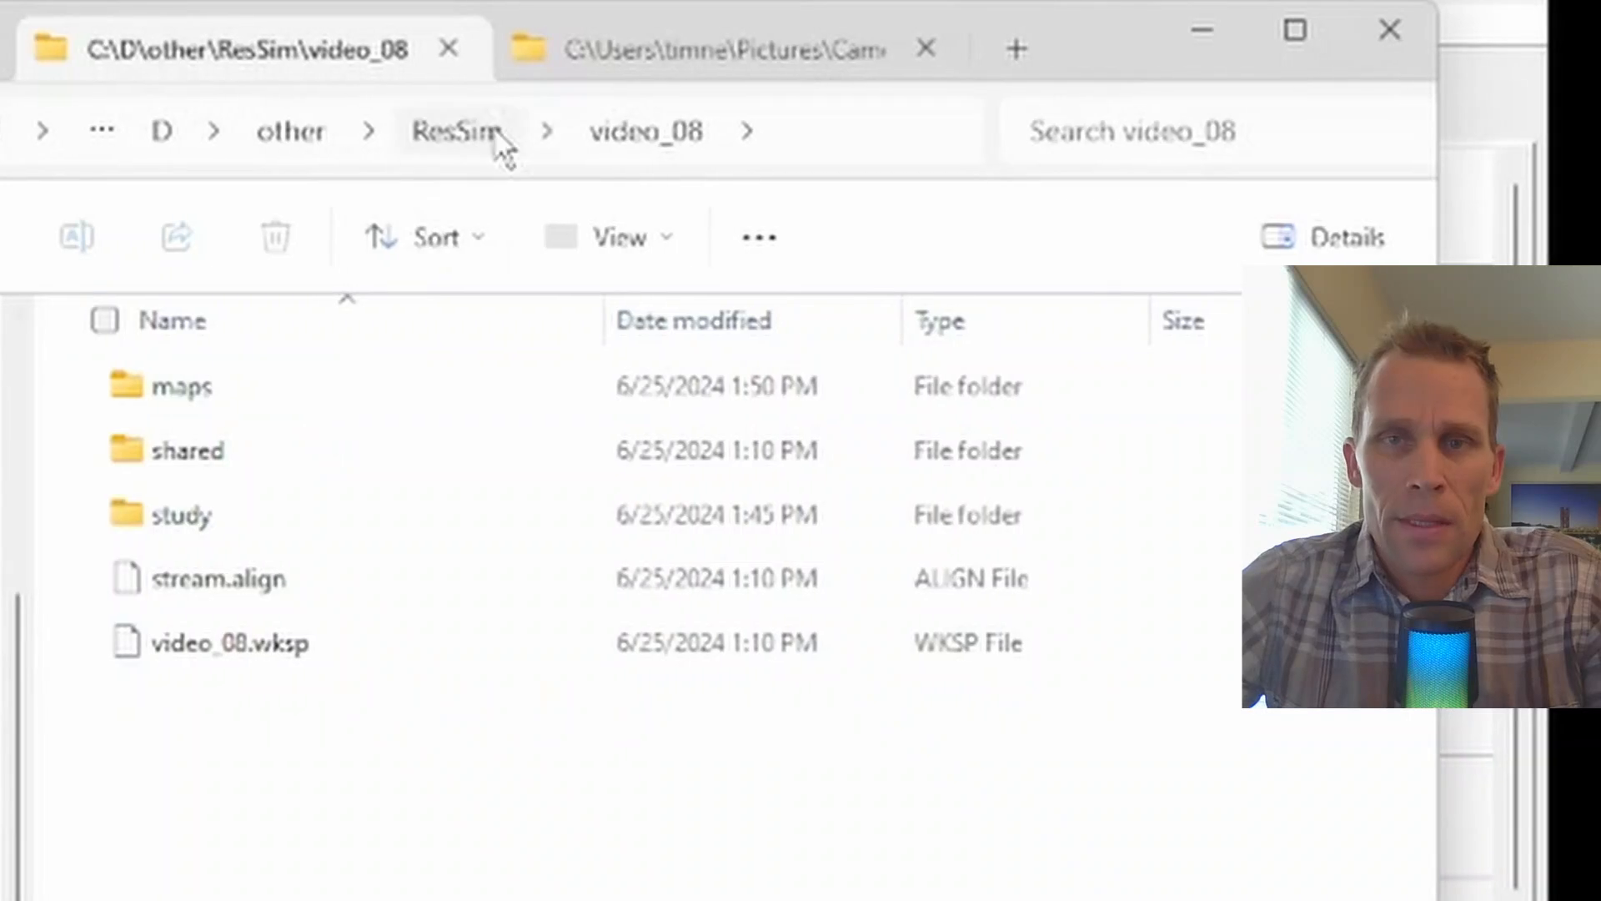
Step: Switch to File Explorer and create a folder named demo inside the video_08 watershed folder
click(408, 145)
double_click(196, 775)
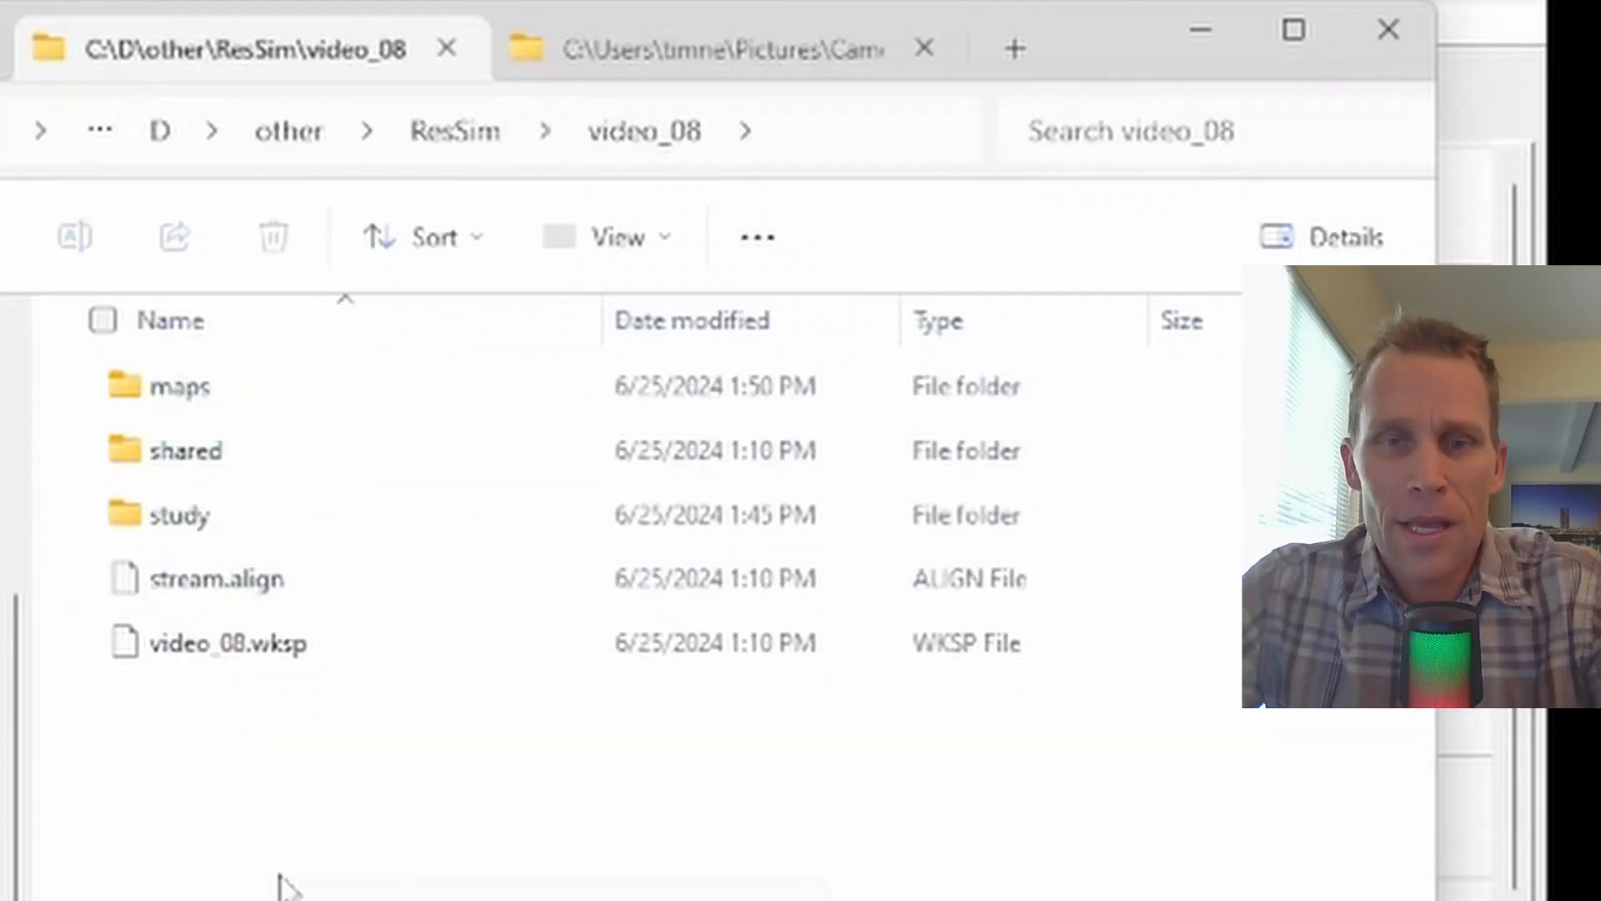
right_click(254, 791)
mouse_move(386, 900)
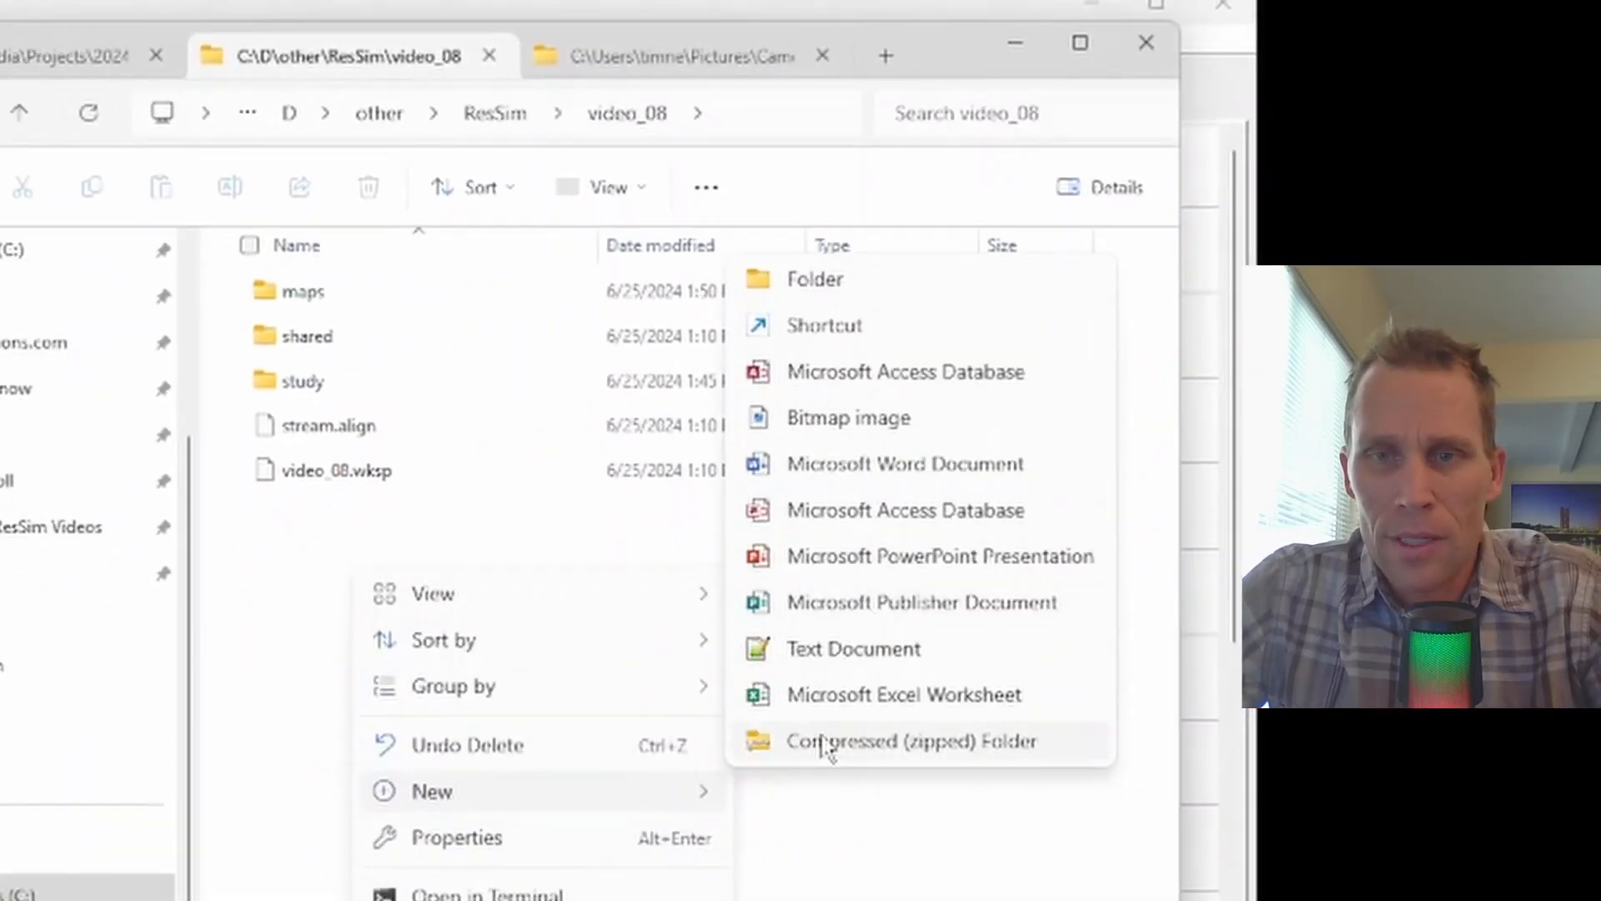
click(822, 280)
text(demo)
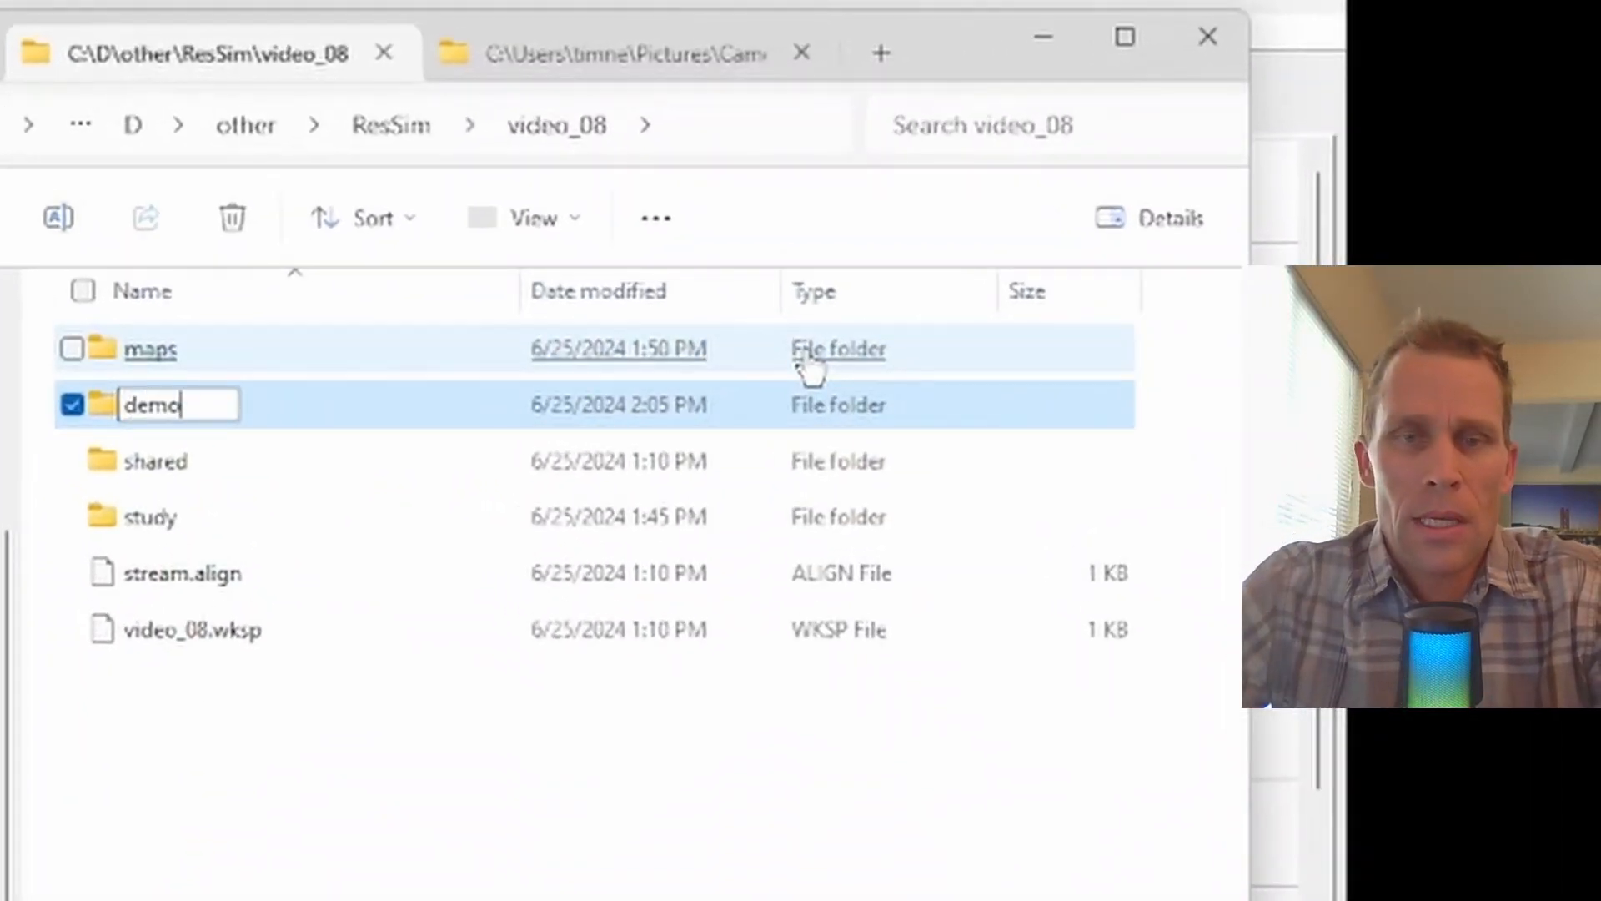
key(Return)
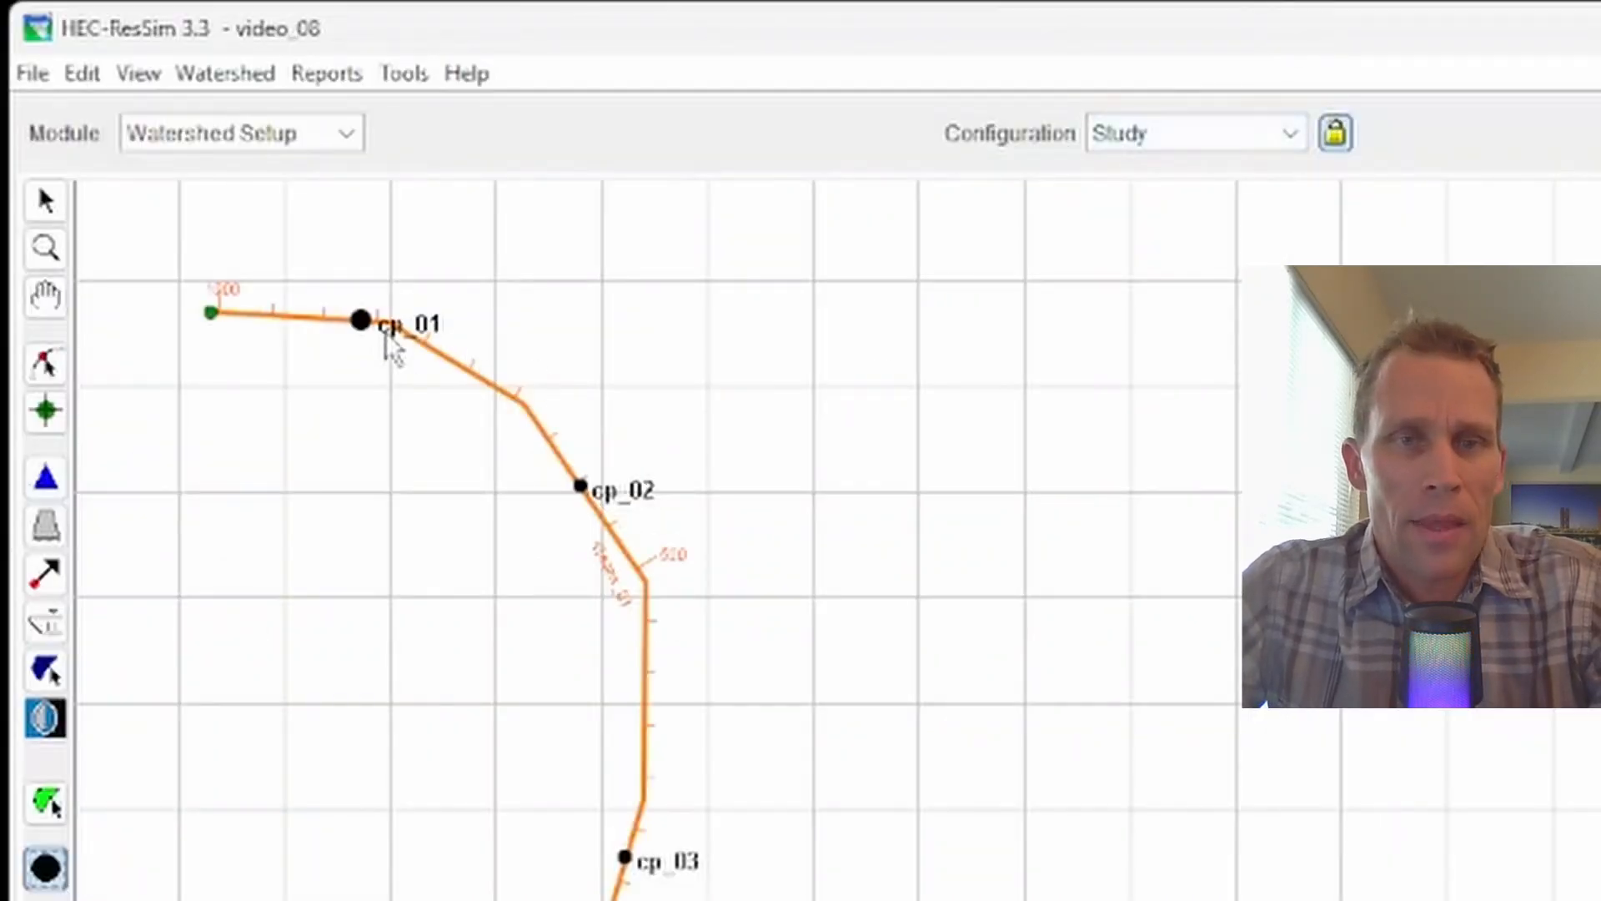
Step: In HEC-ResSim, start exporting the Study configuration's elements, select Computation Points and browse for their shapefile destination
click(225, 74)
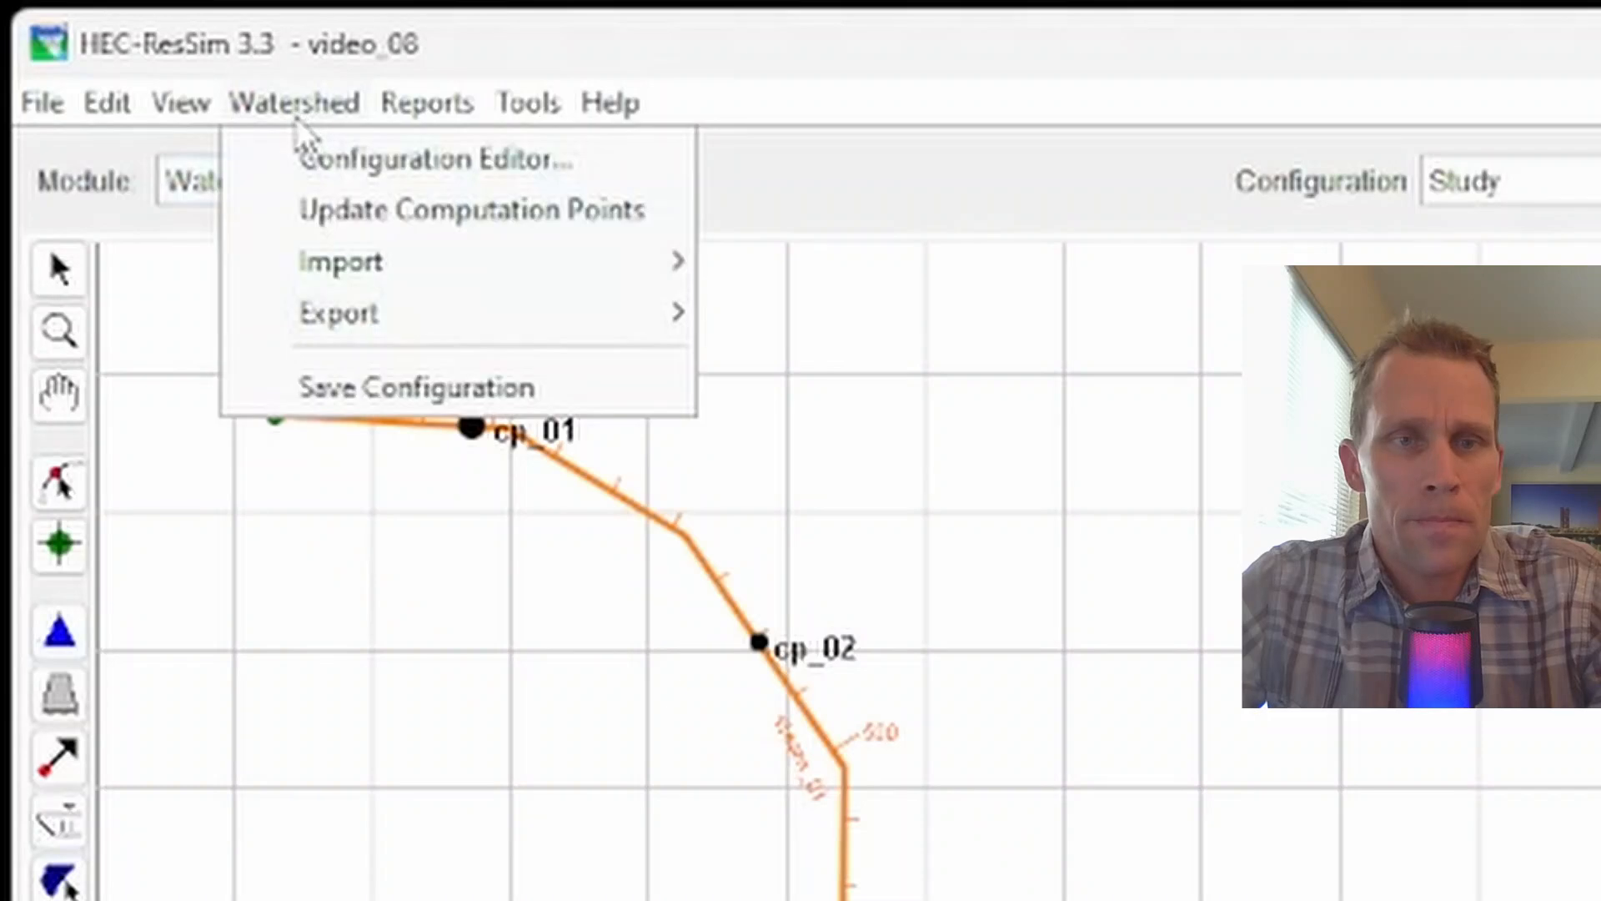
mouse_move(422, 330)
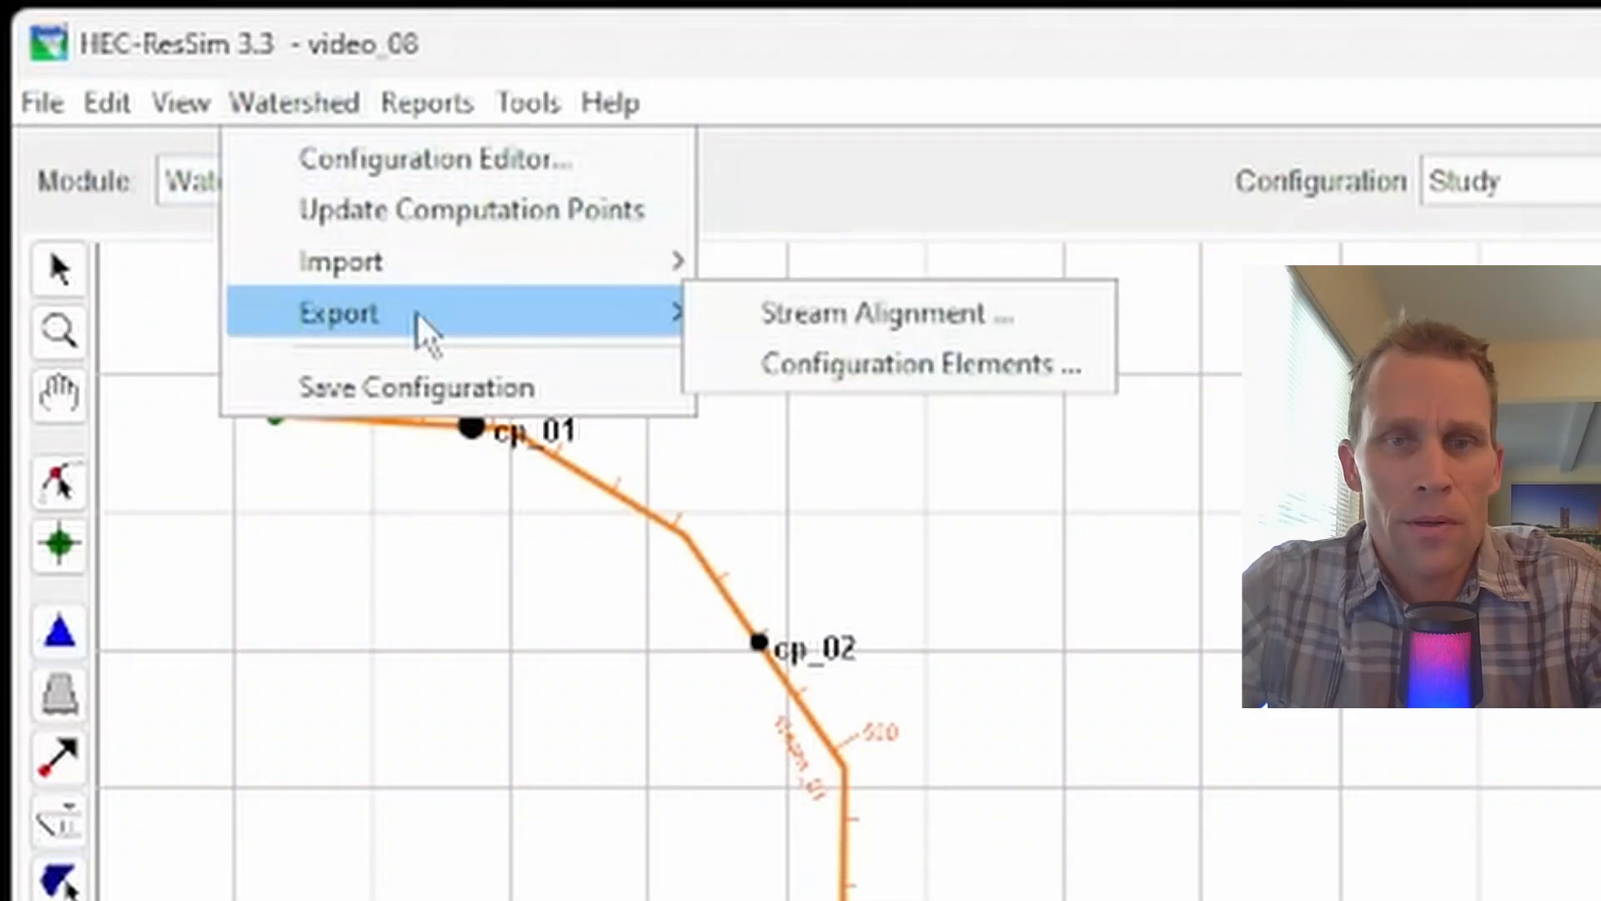
click(905, 374)
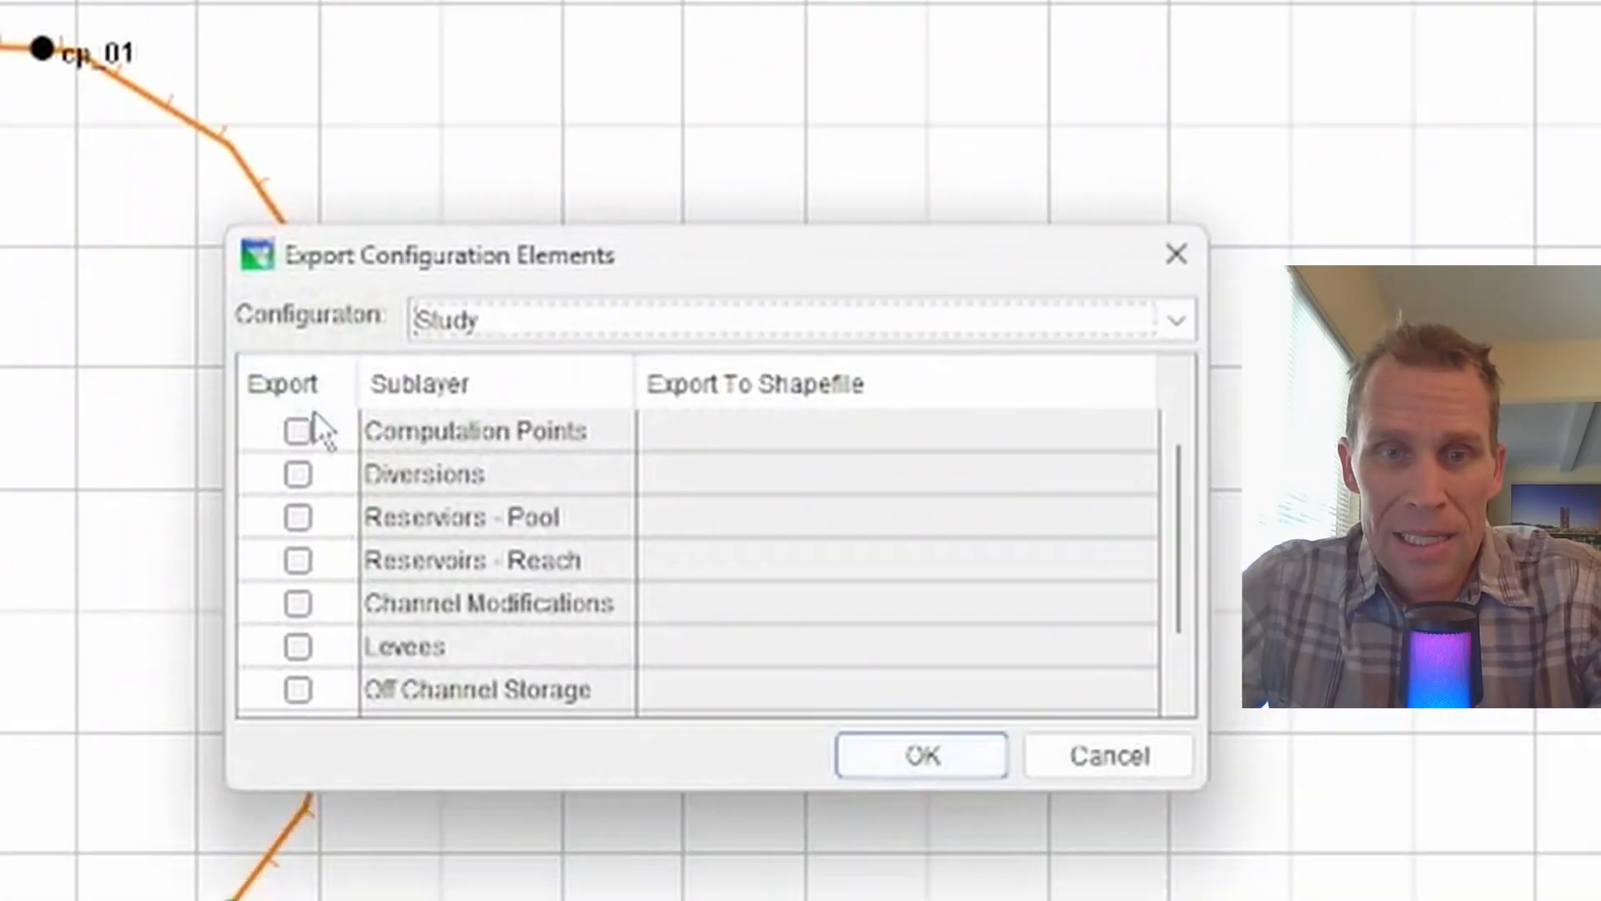
click(297, 431)
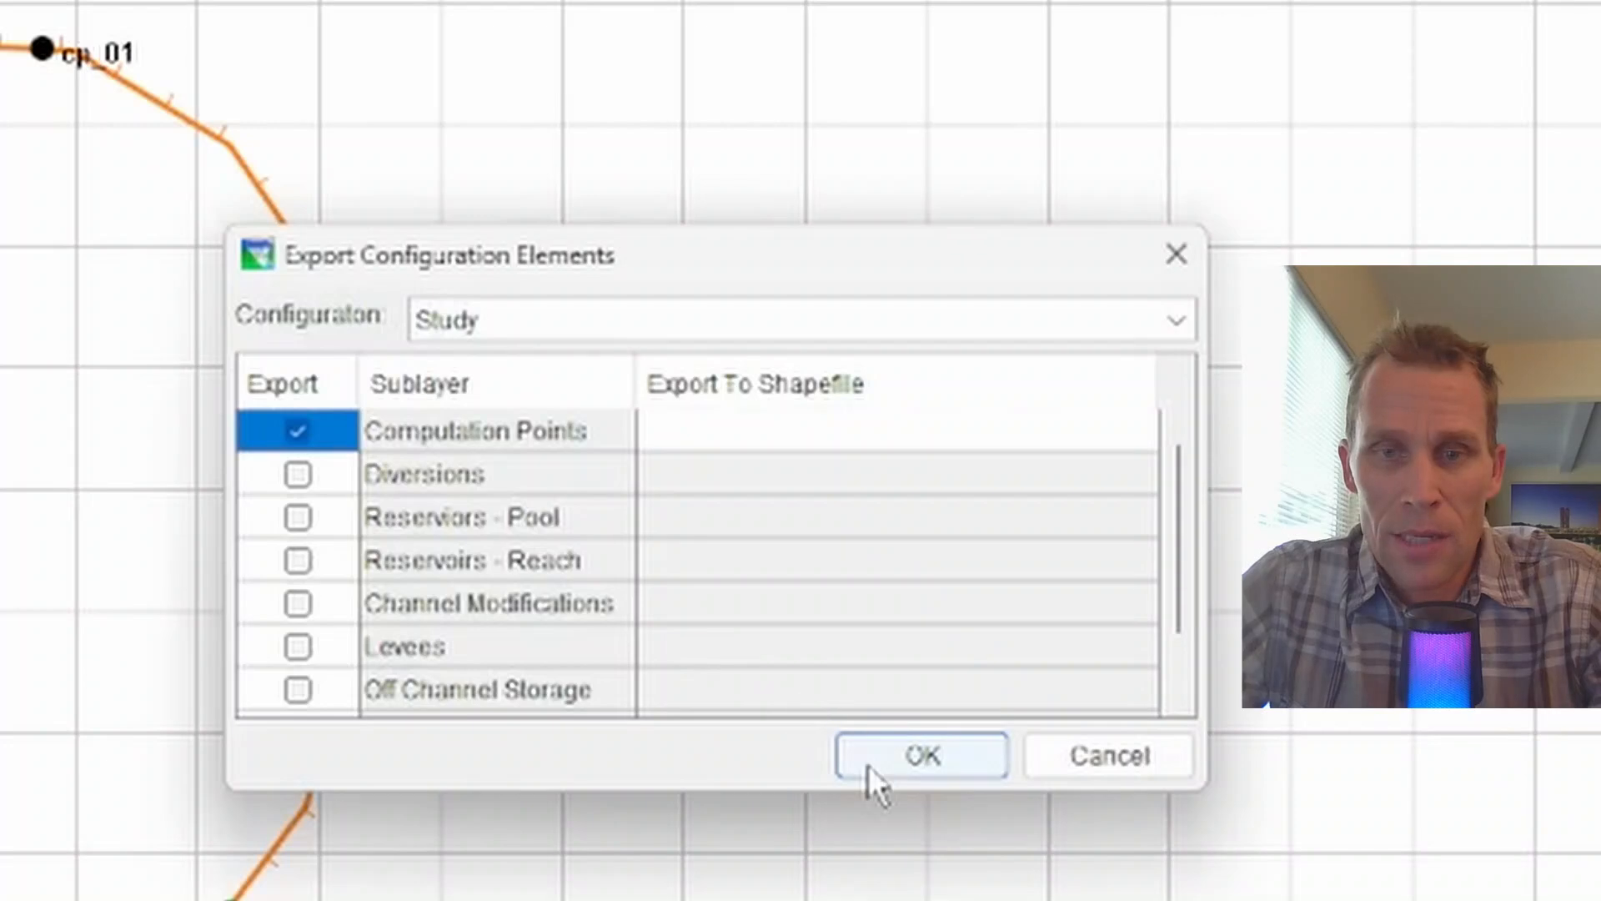
click(843, 432)
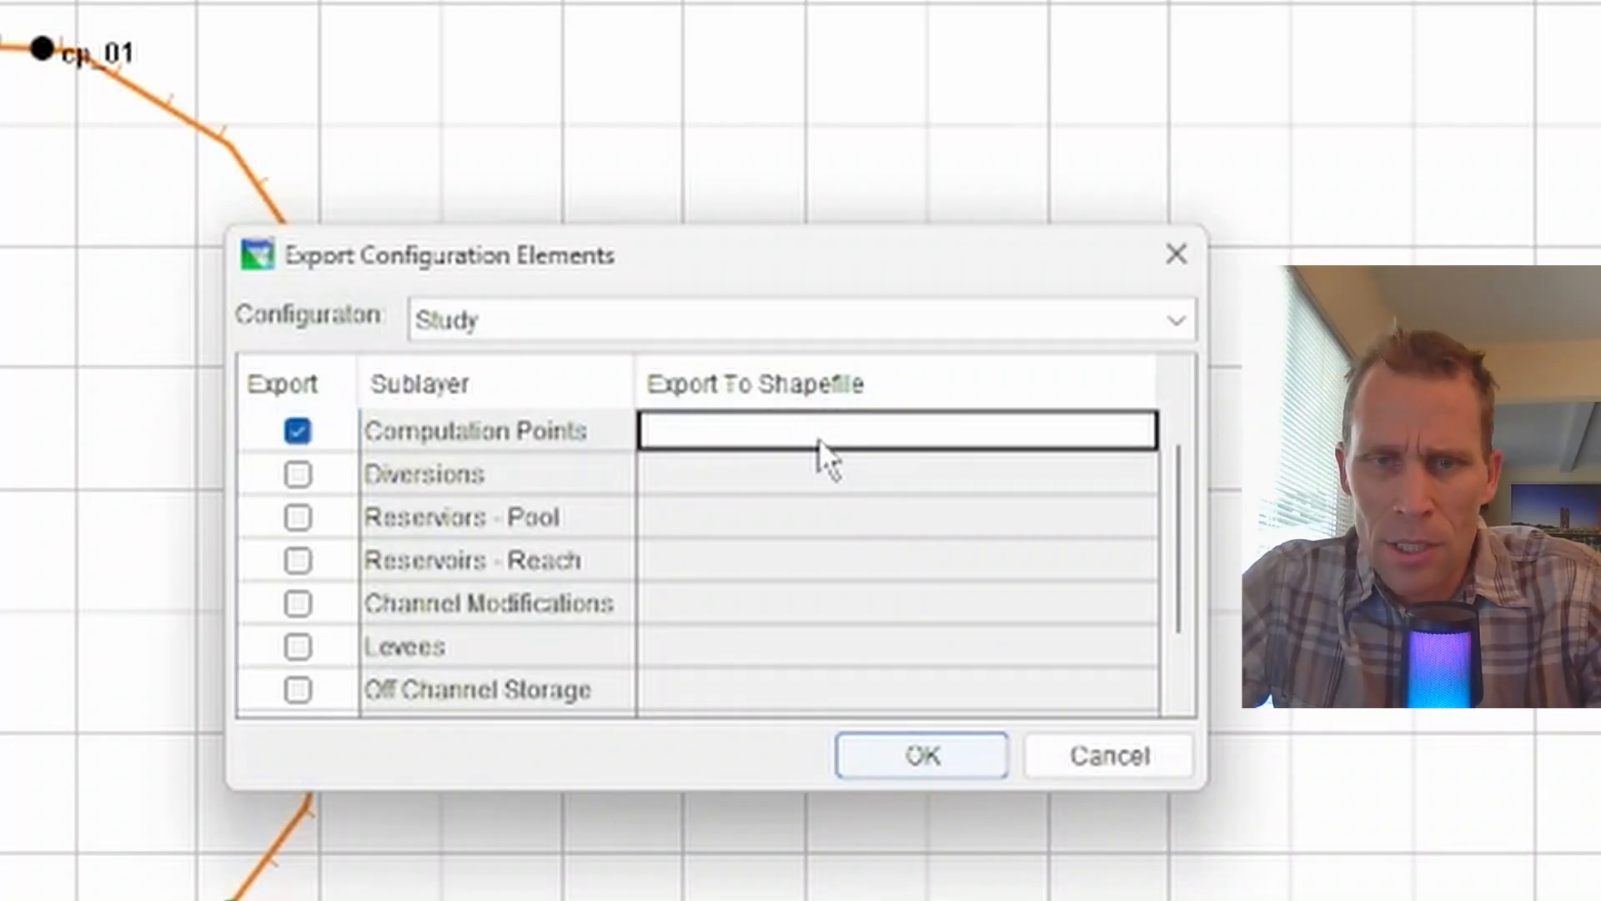
click(818, 438)
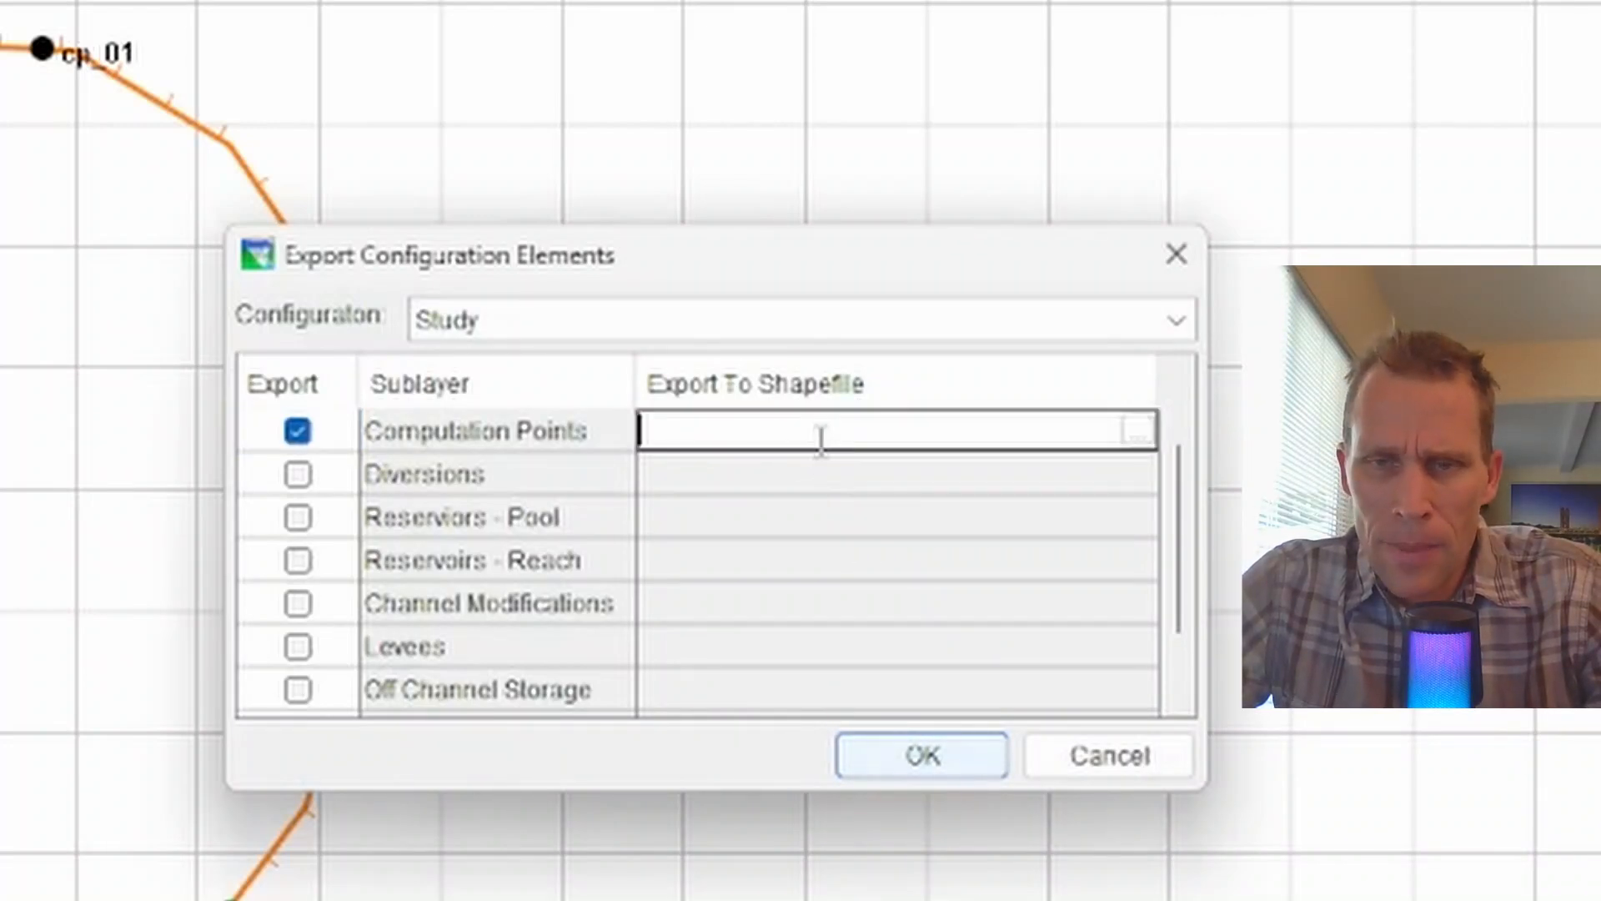
click(1137, 432)
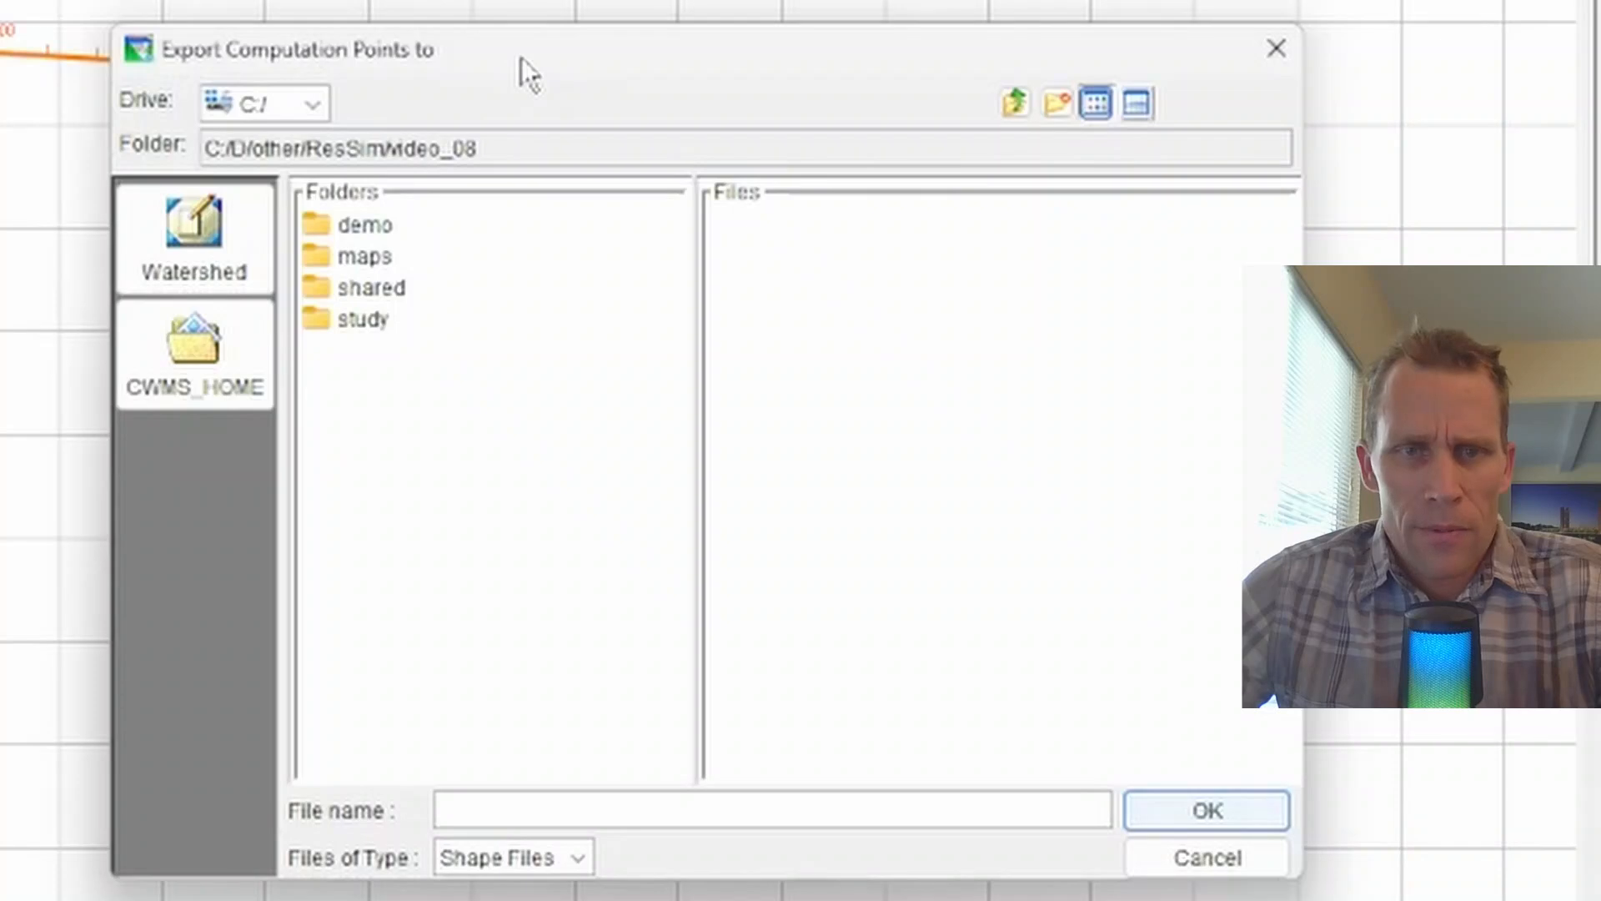
Step: Set the computation points' export destination to computation_points.shp in the video_08 watershed's demo folder
drag(522, 58, 544, 54)
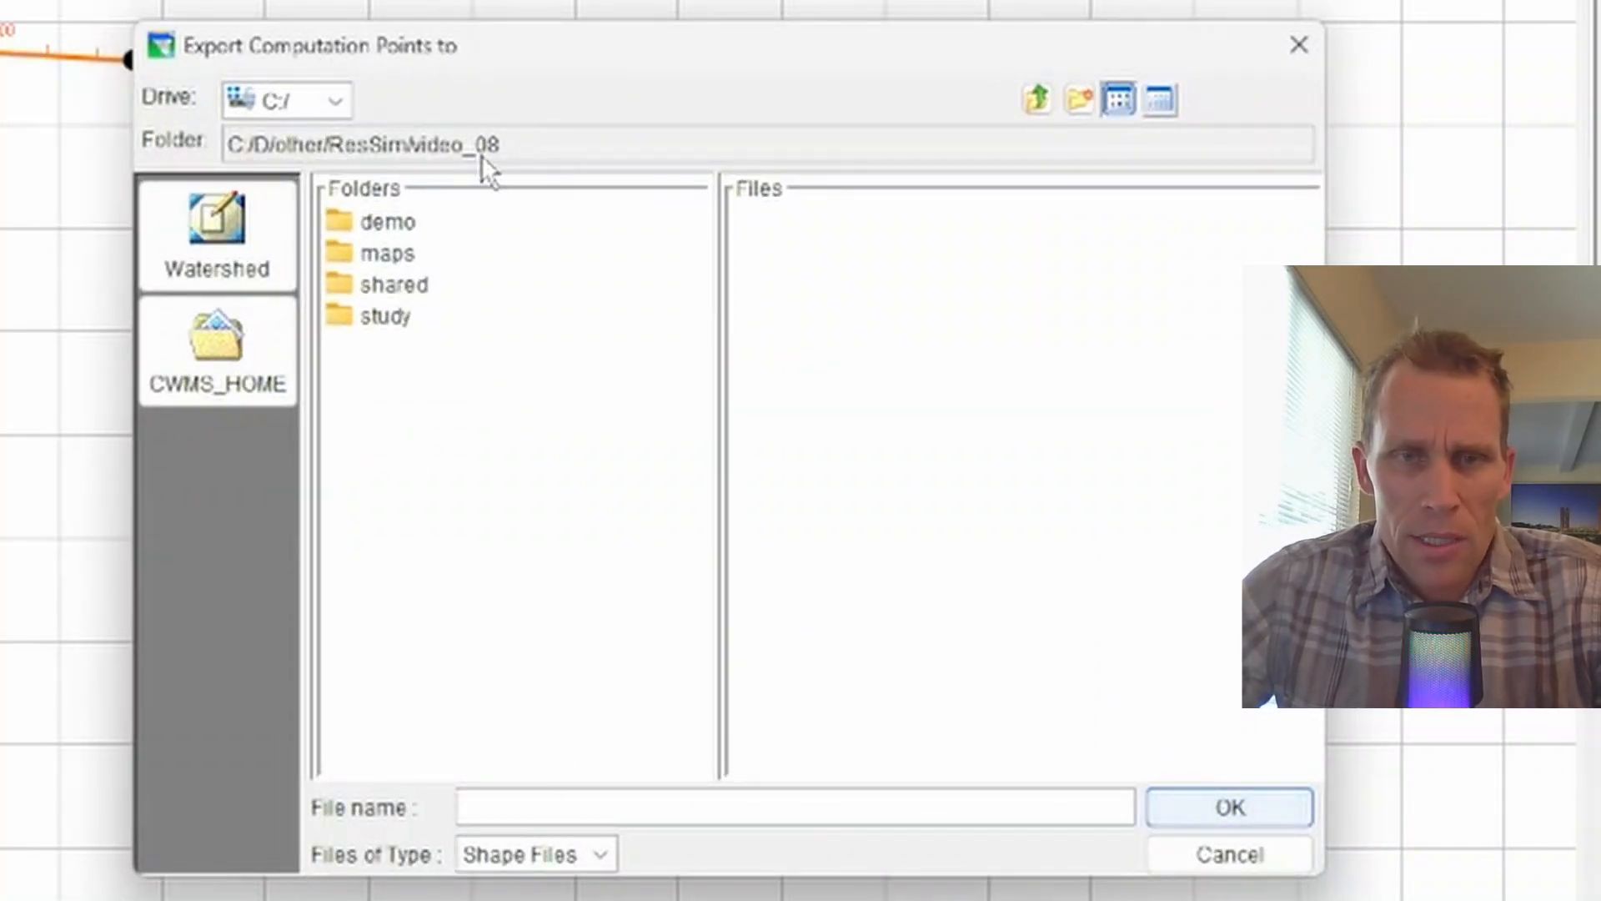
double_click(396, 225)
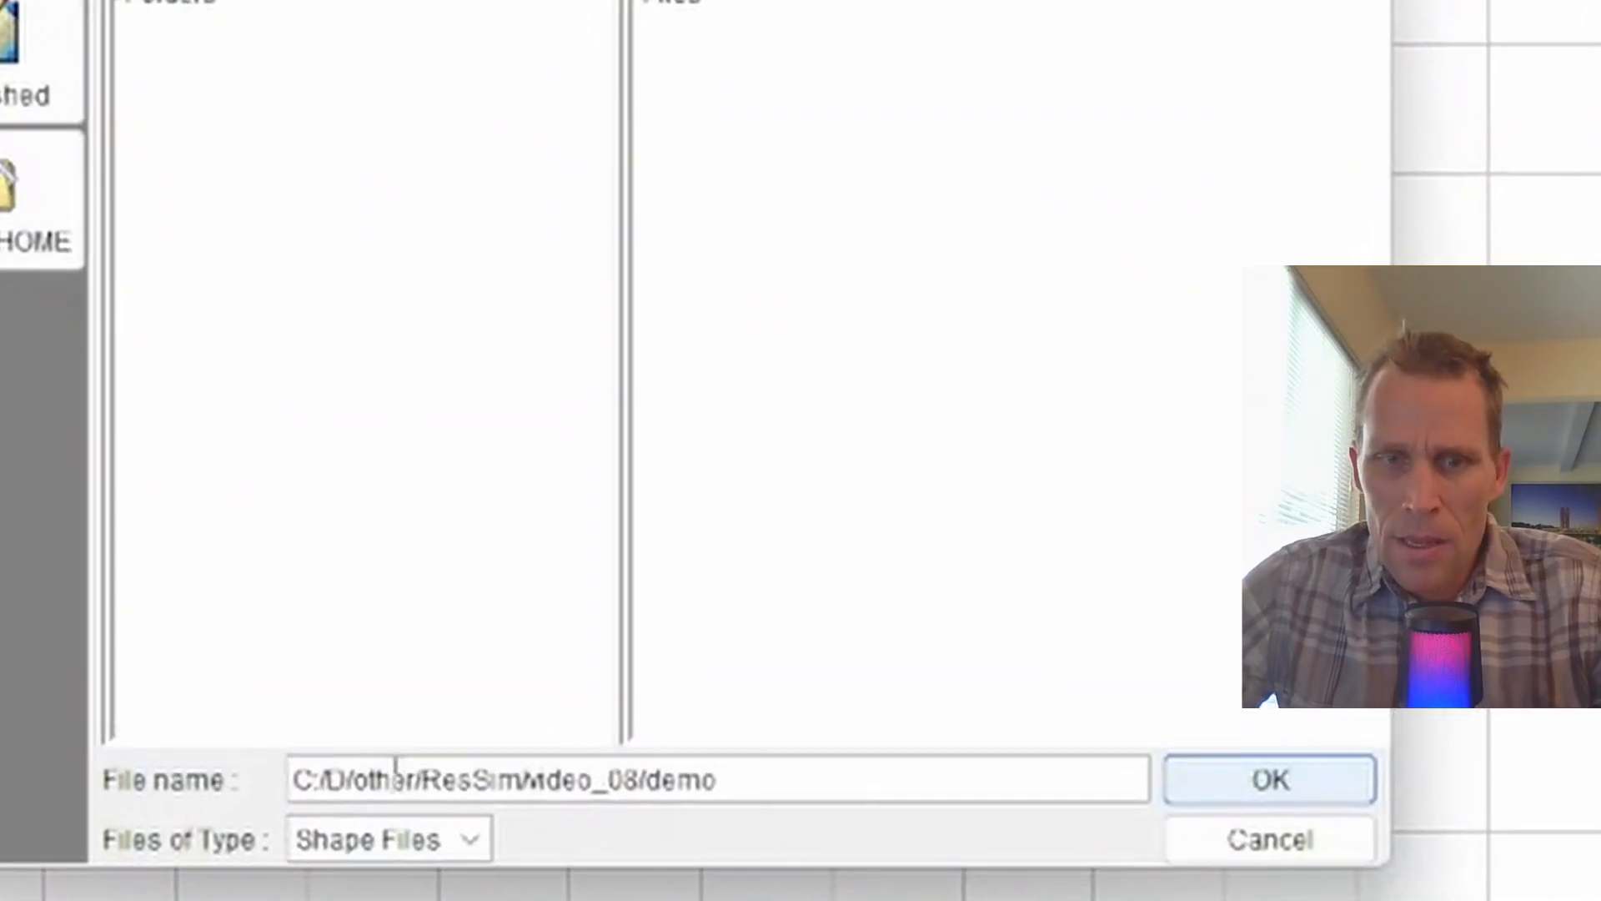
click(748, 776)
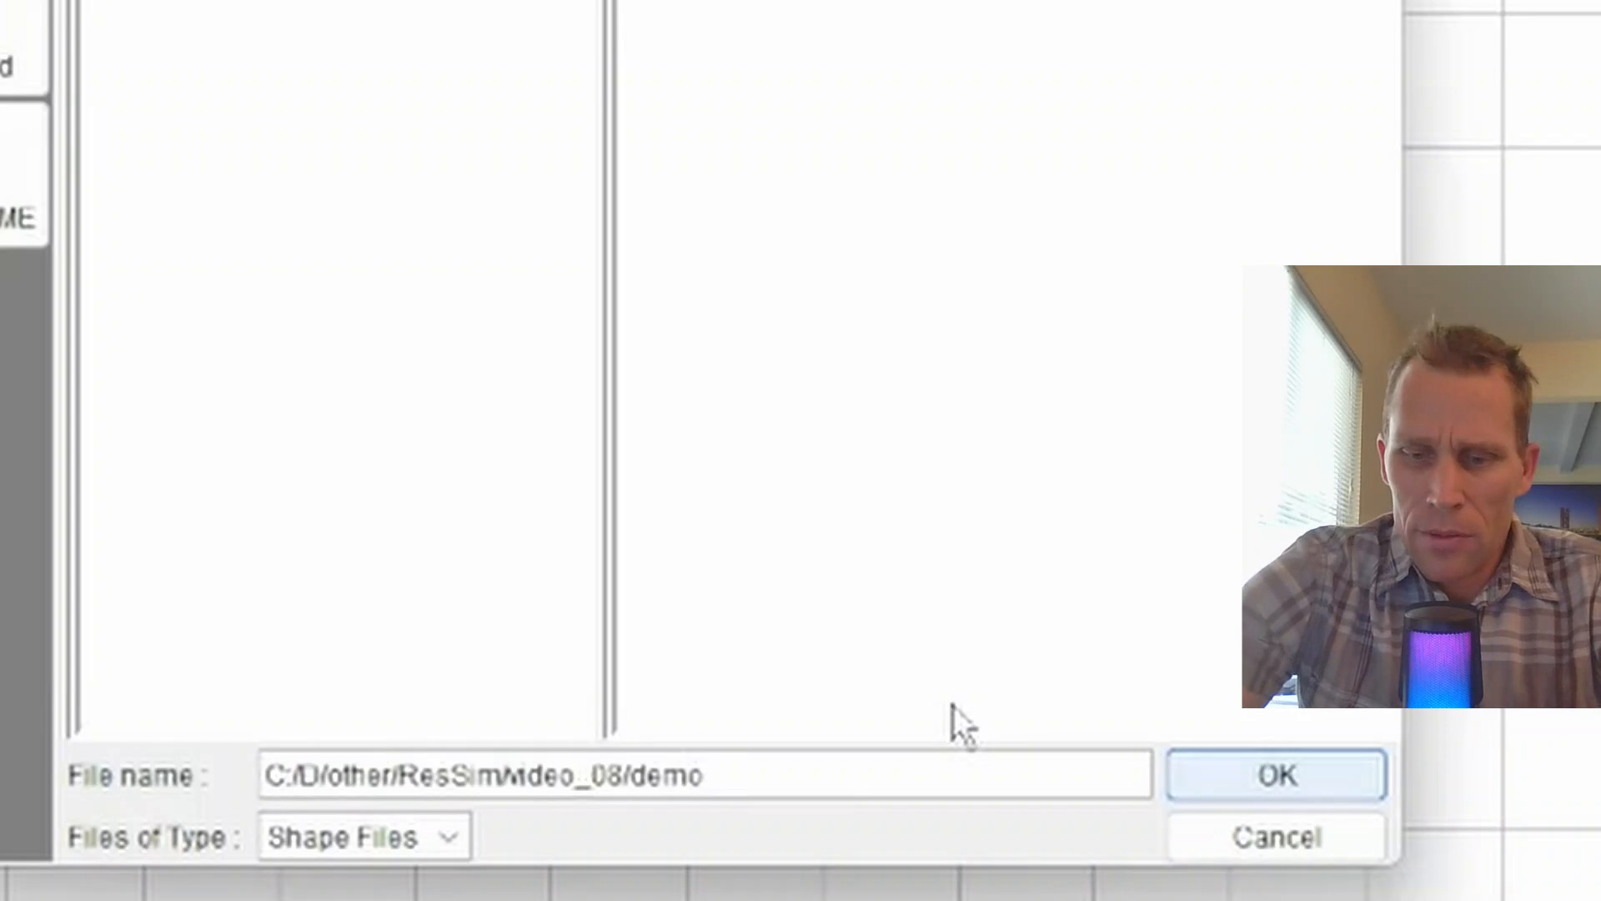
text(/)
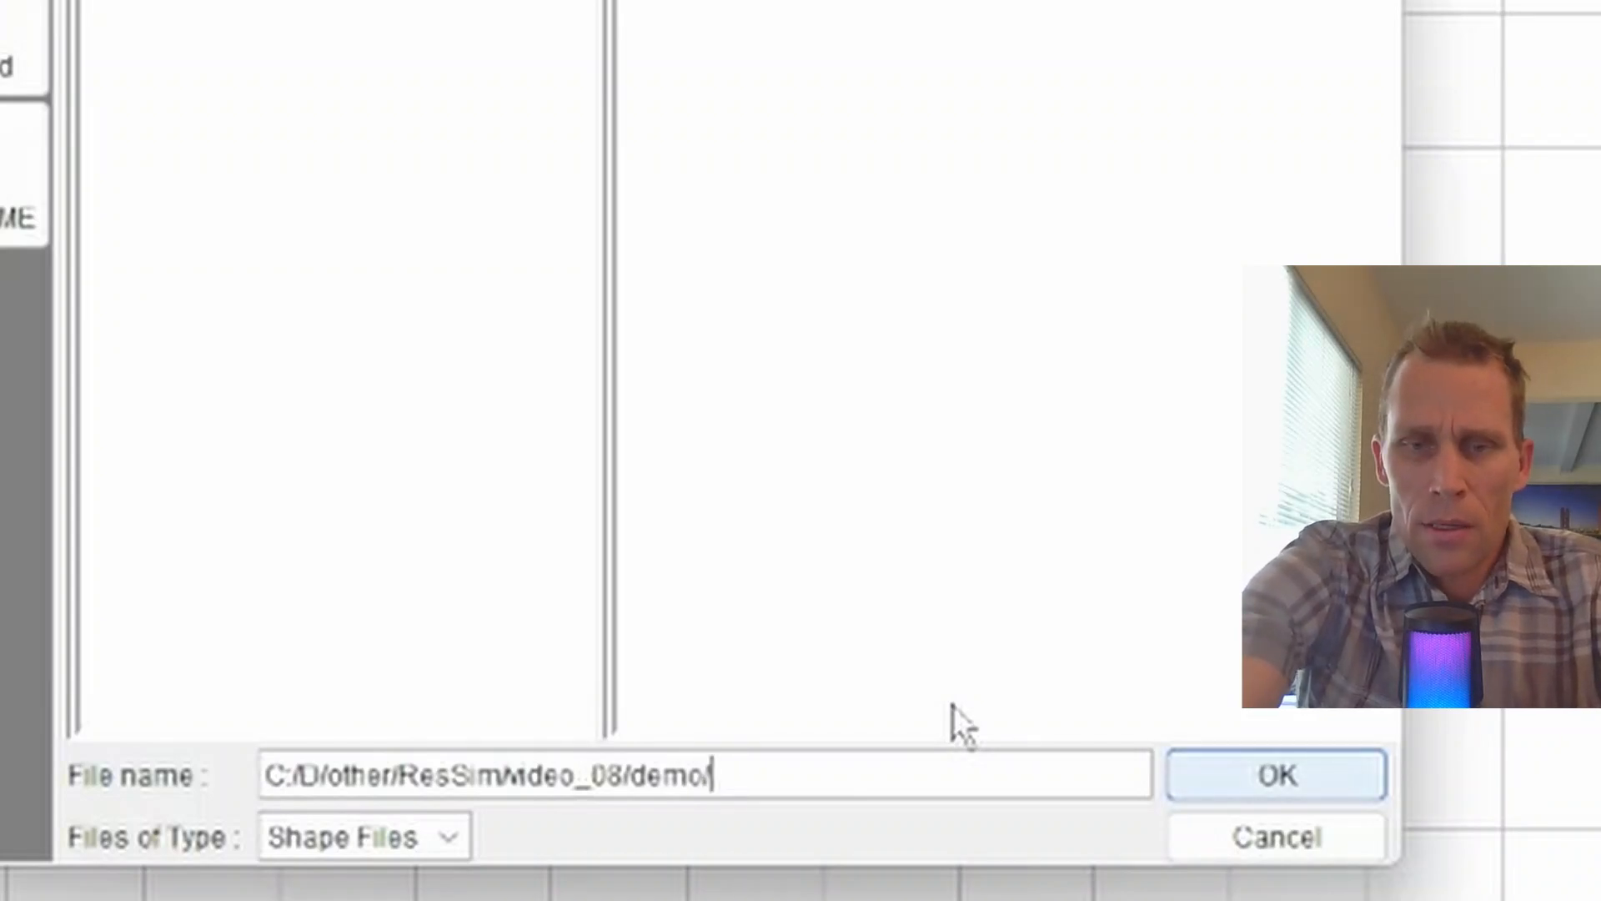
text(computation_)
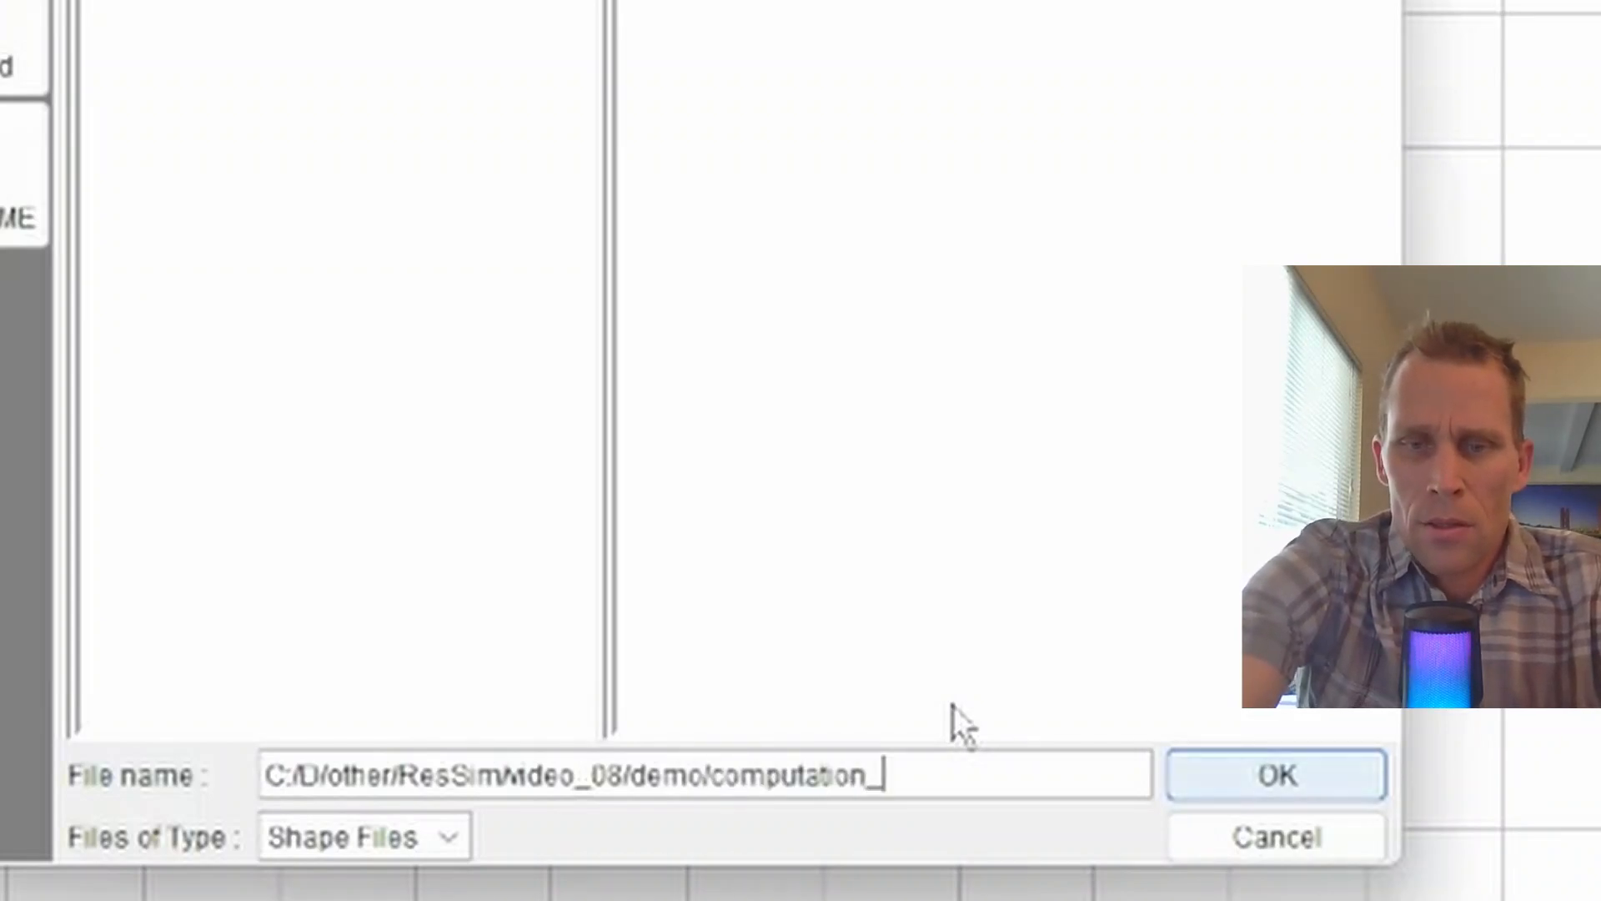
text(points.shp)
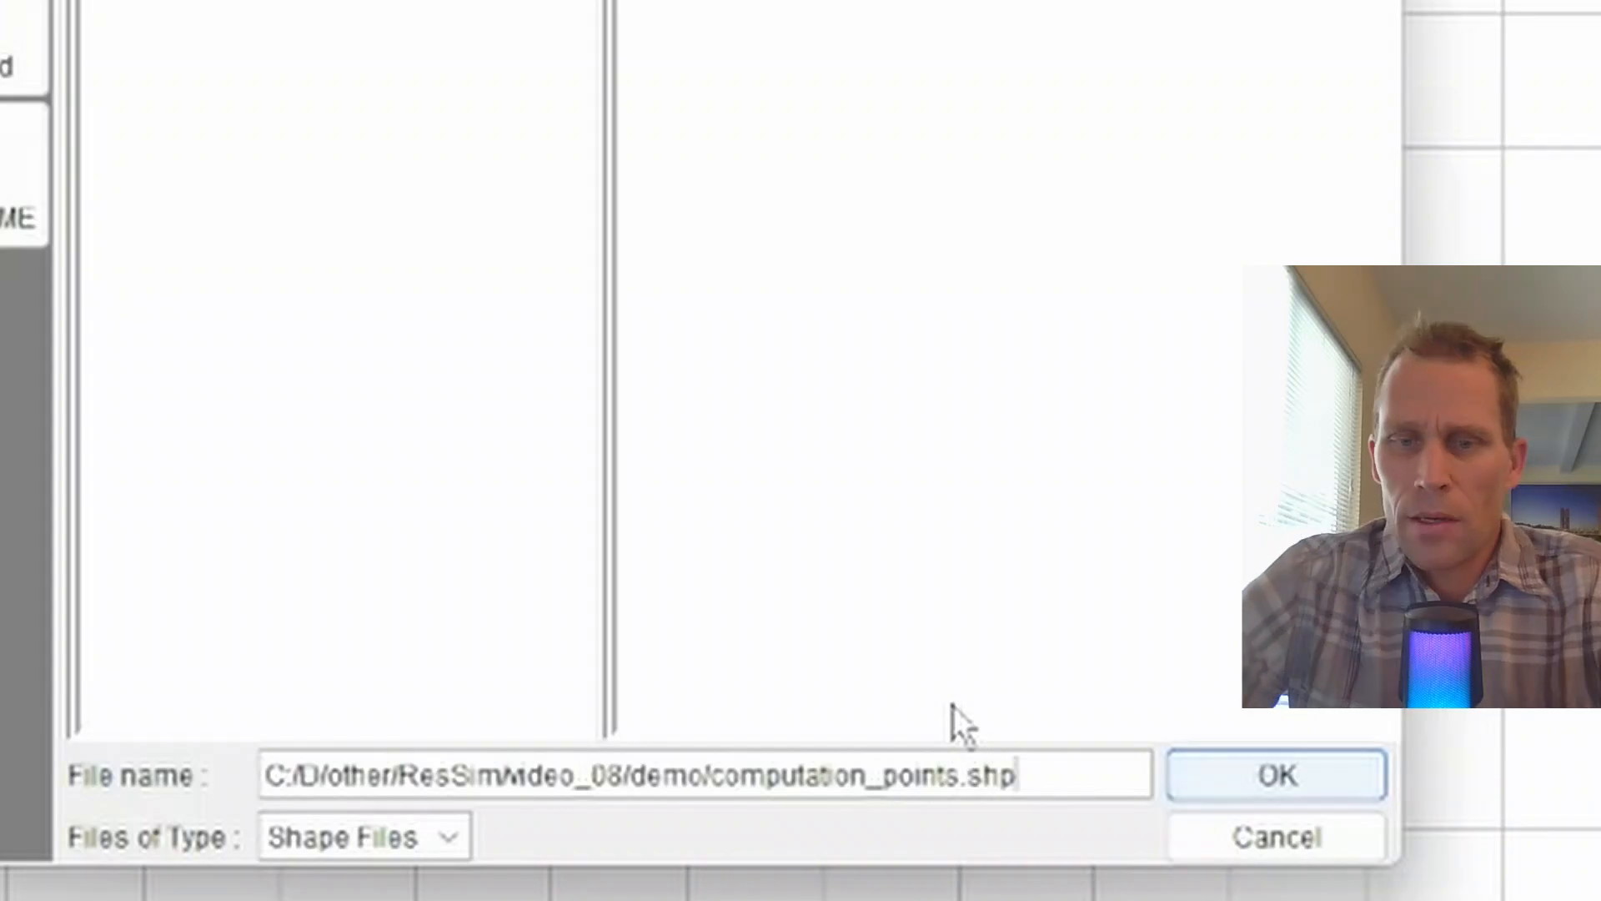
click(1222, 780)
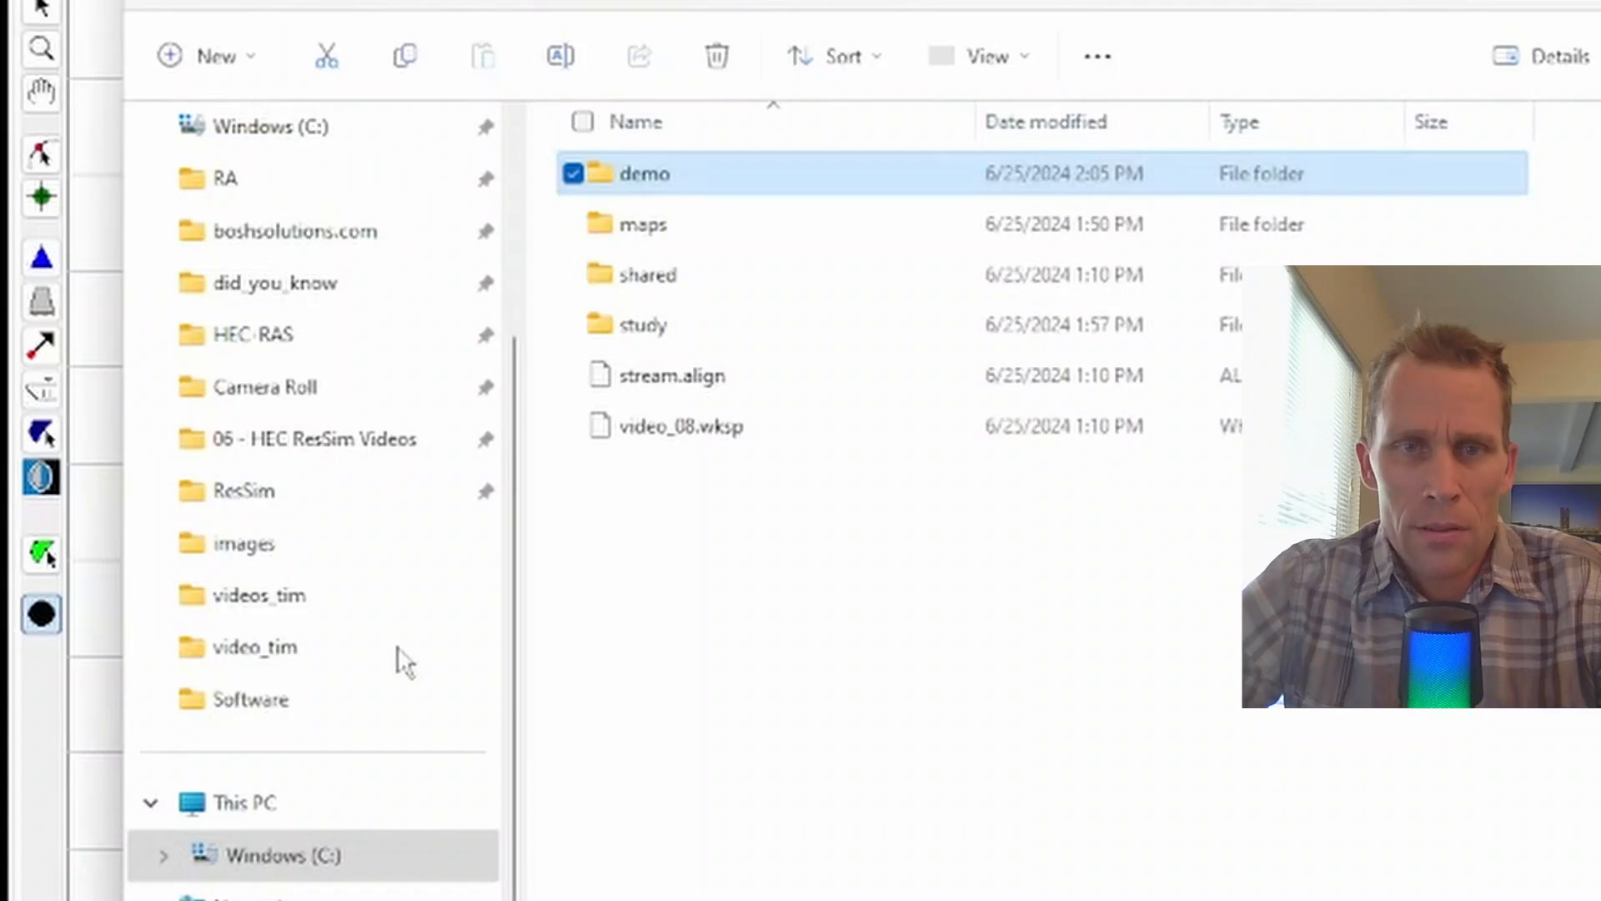
Step: Open the demo folder in File Explorer, and in HEC-ResSim accept the shapefile destination and export the computation points
double_click(635, 171)
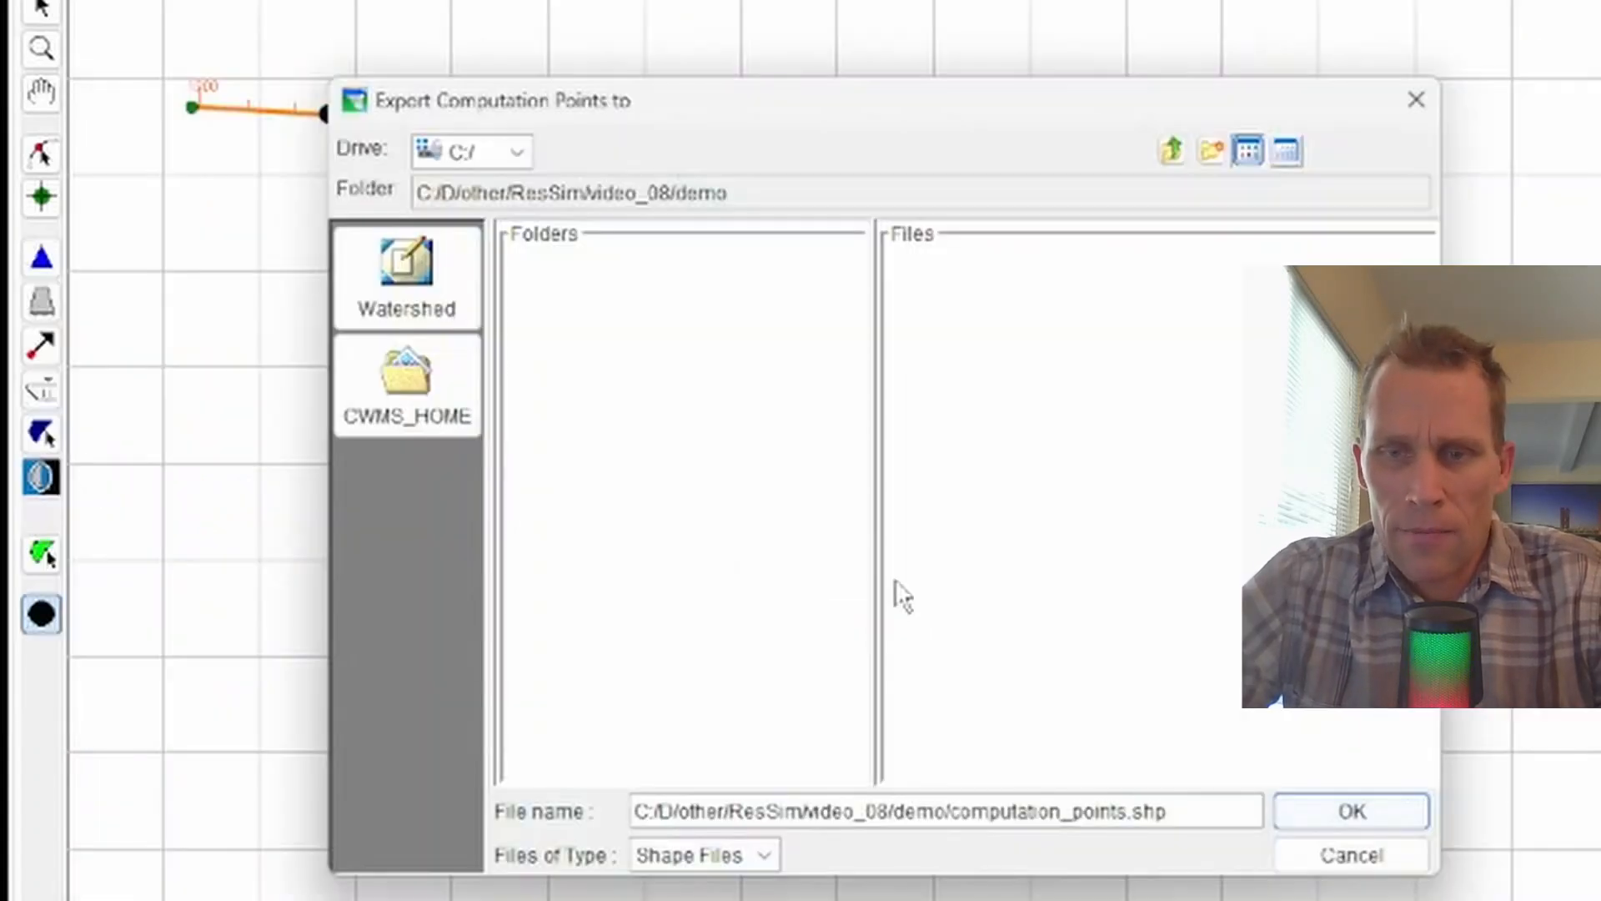
click(1334, 814)
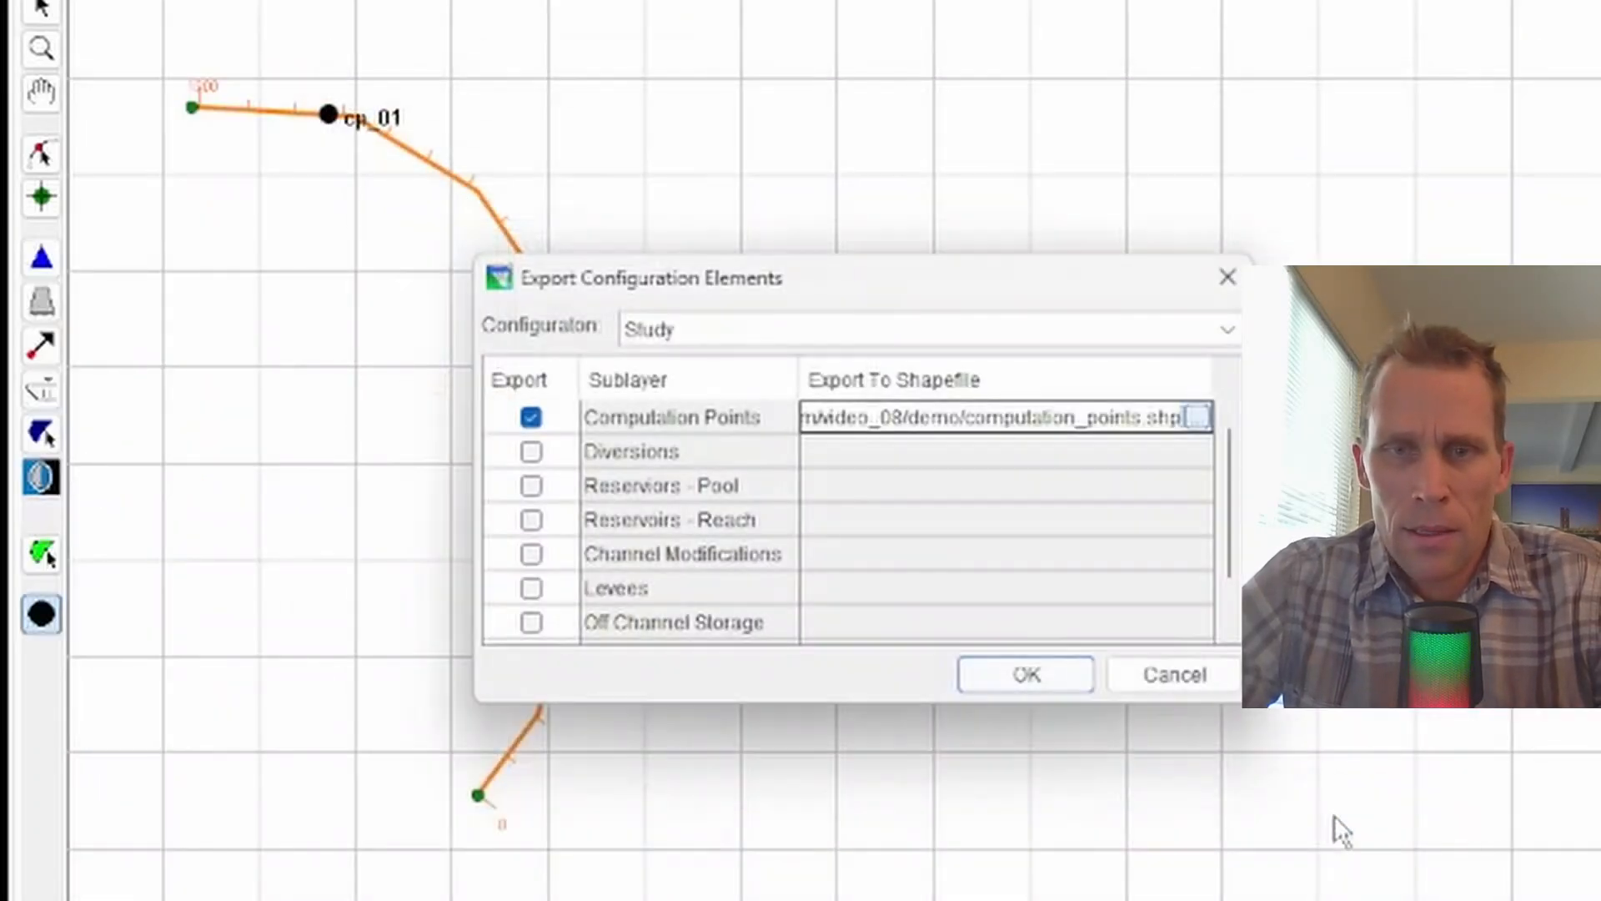
click(1058, 679)
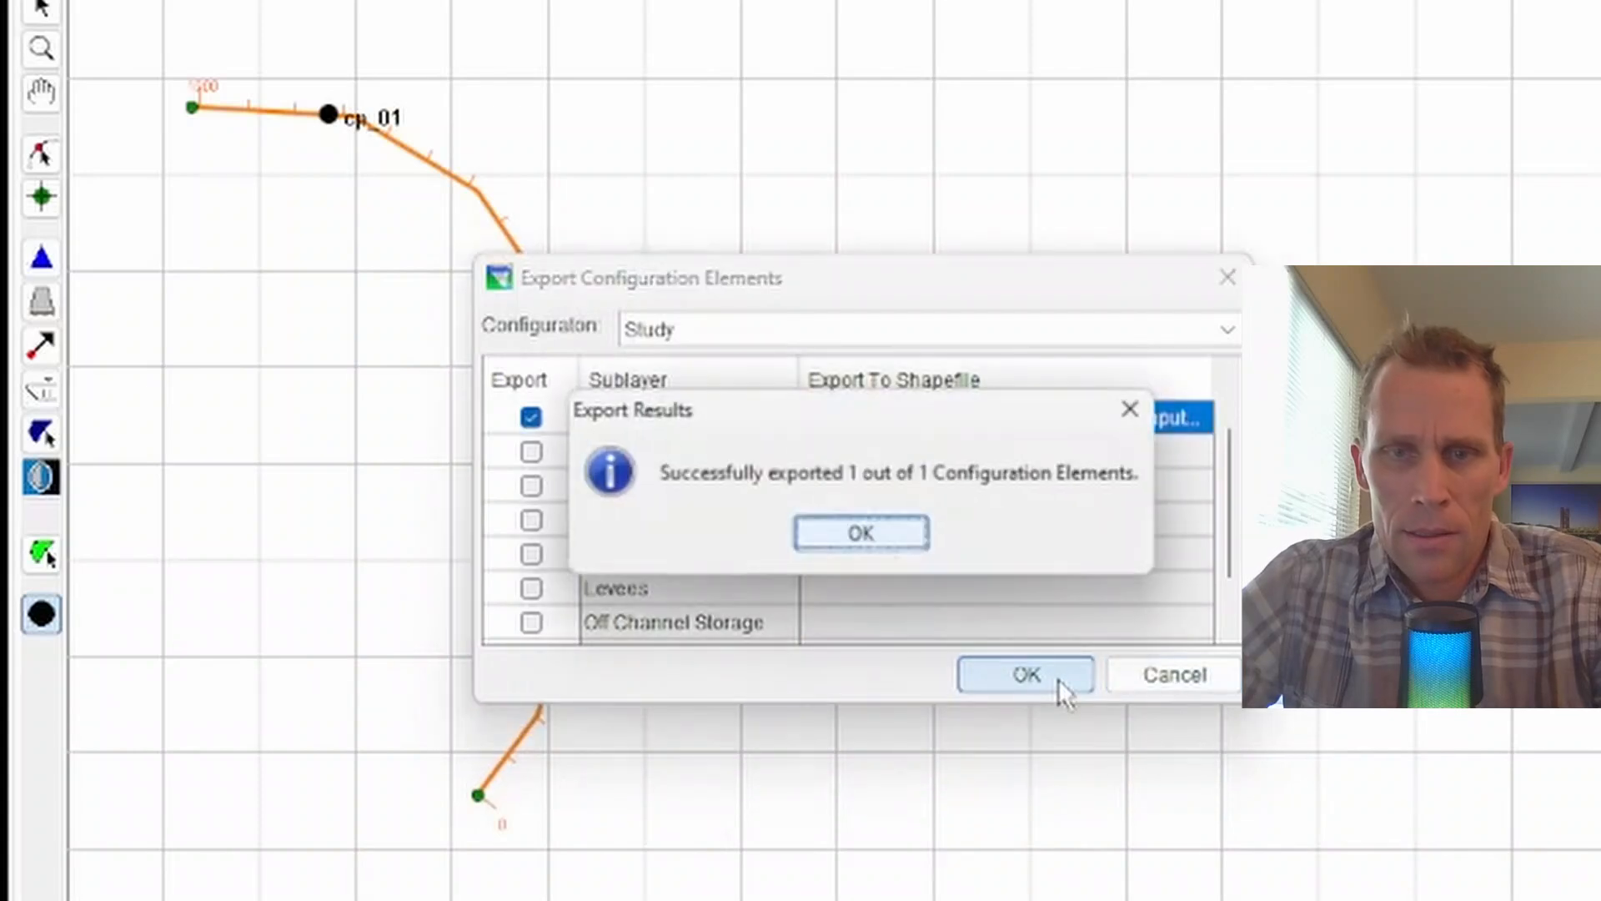
click(883, 538)
Step: Switch to File Explorer and check the exported computation_points files in the demo folder
key(alt+Tab)
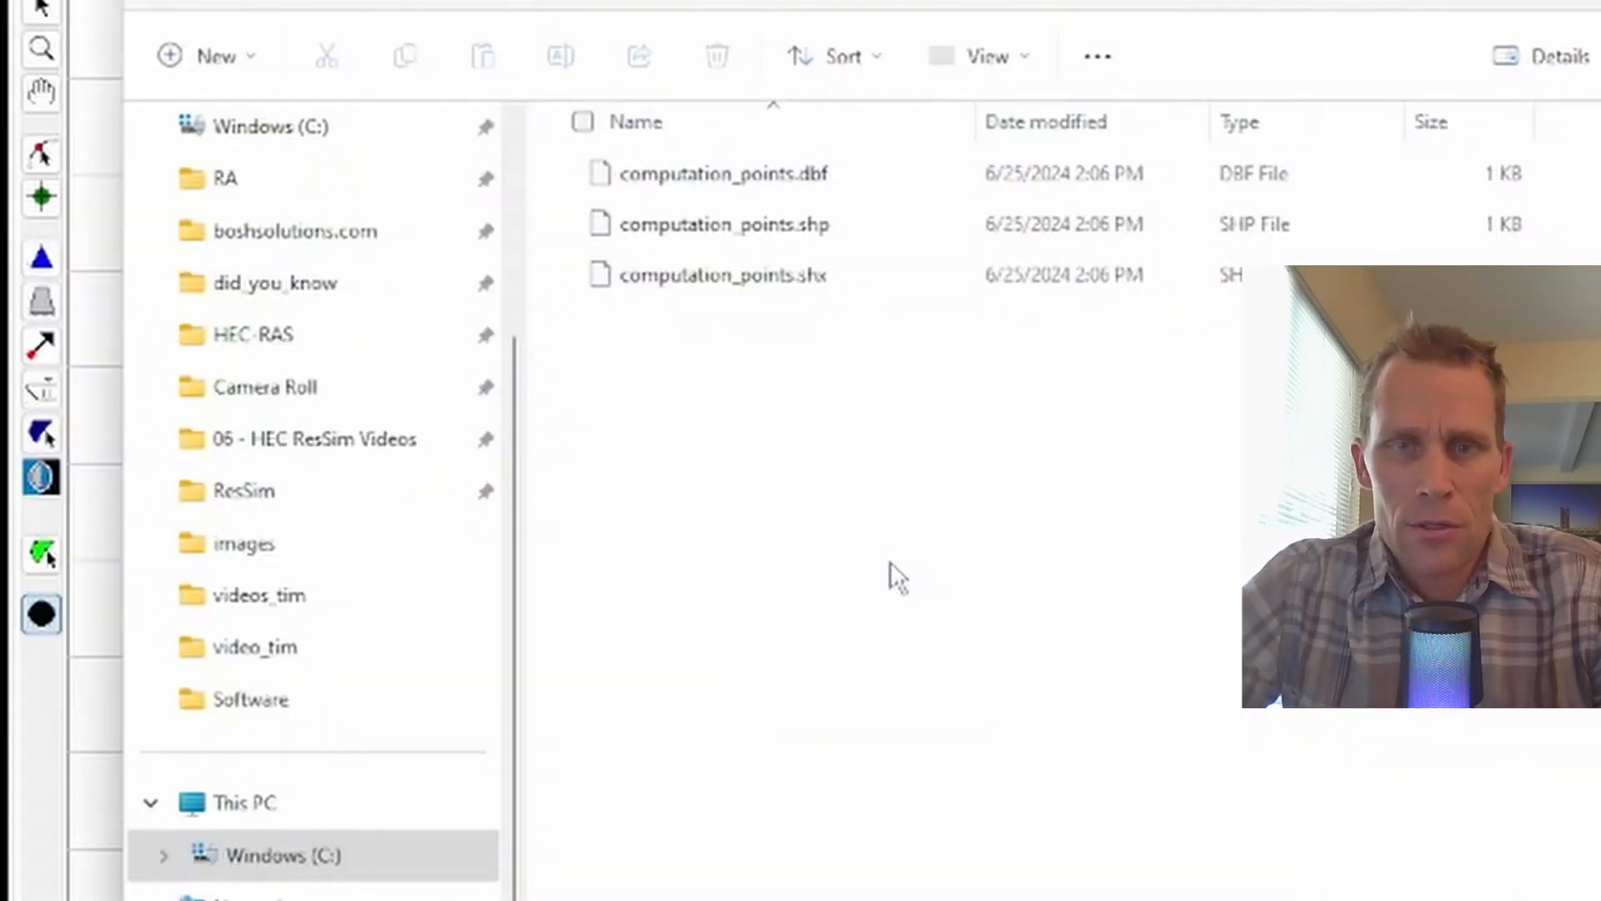
drag(968, 549, 603, 140)
click(779, 260)
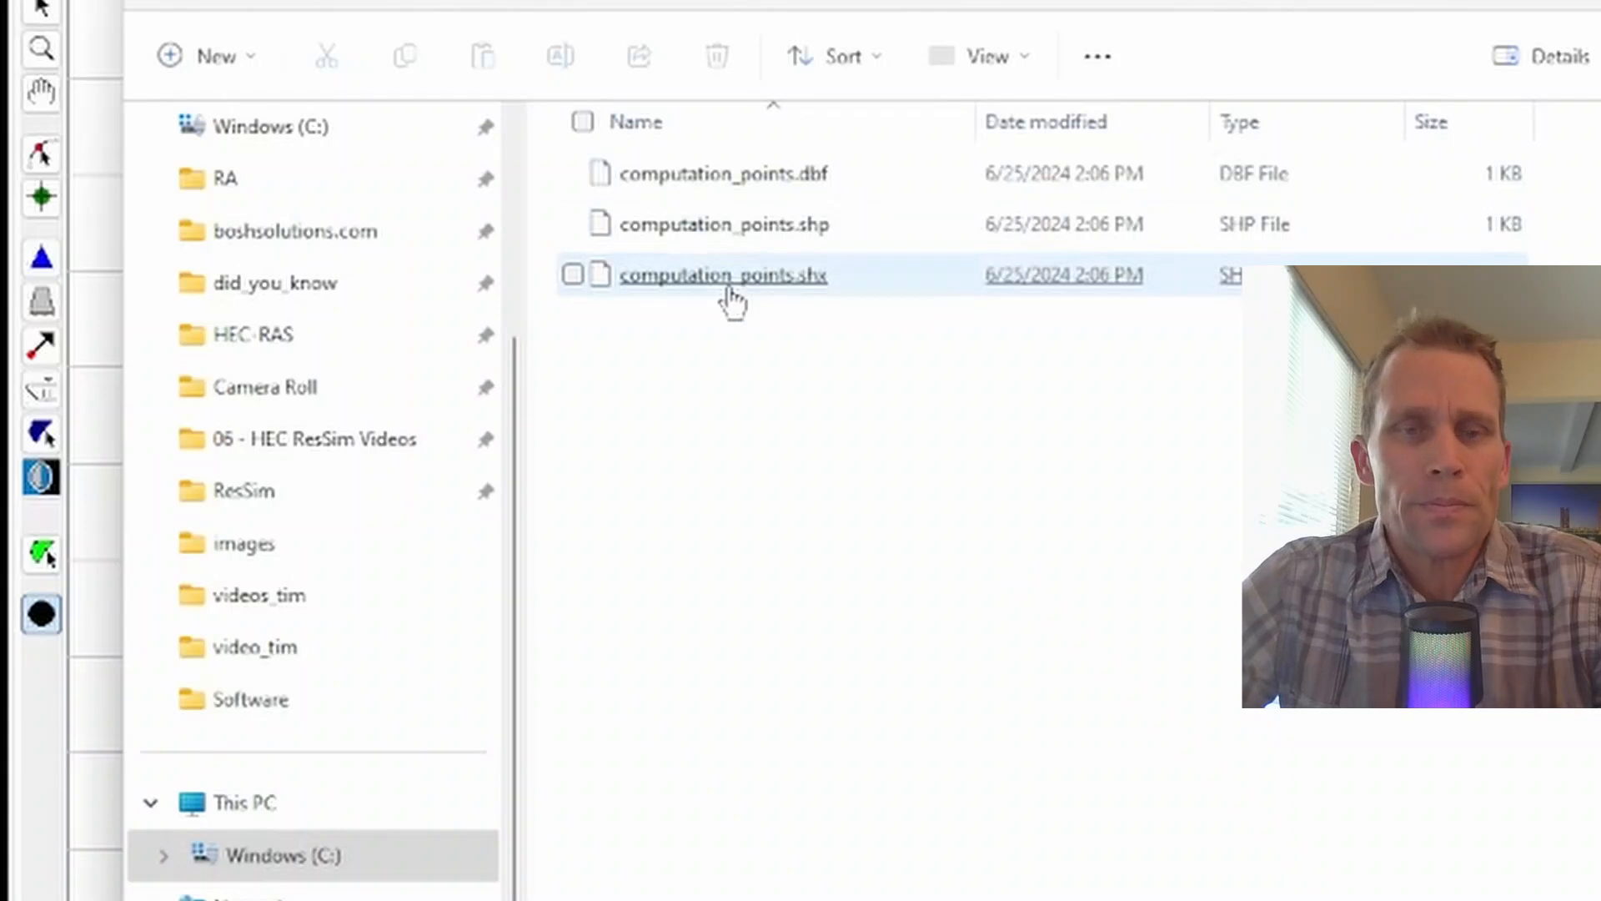
click(785, 330)
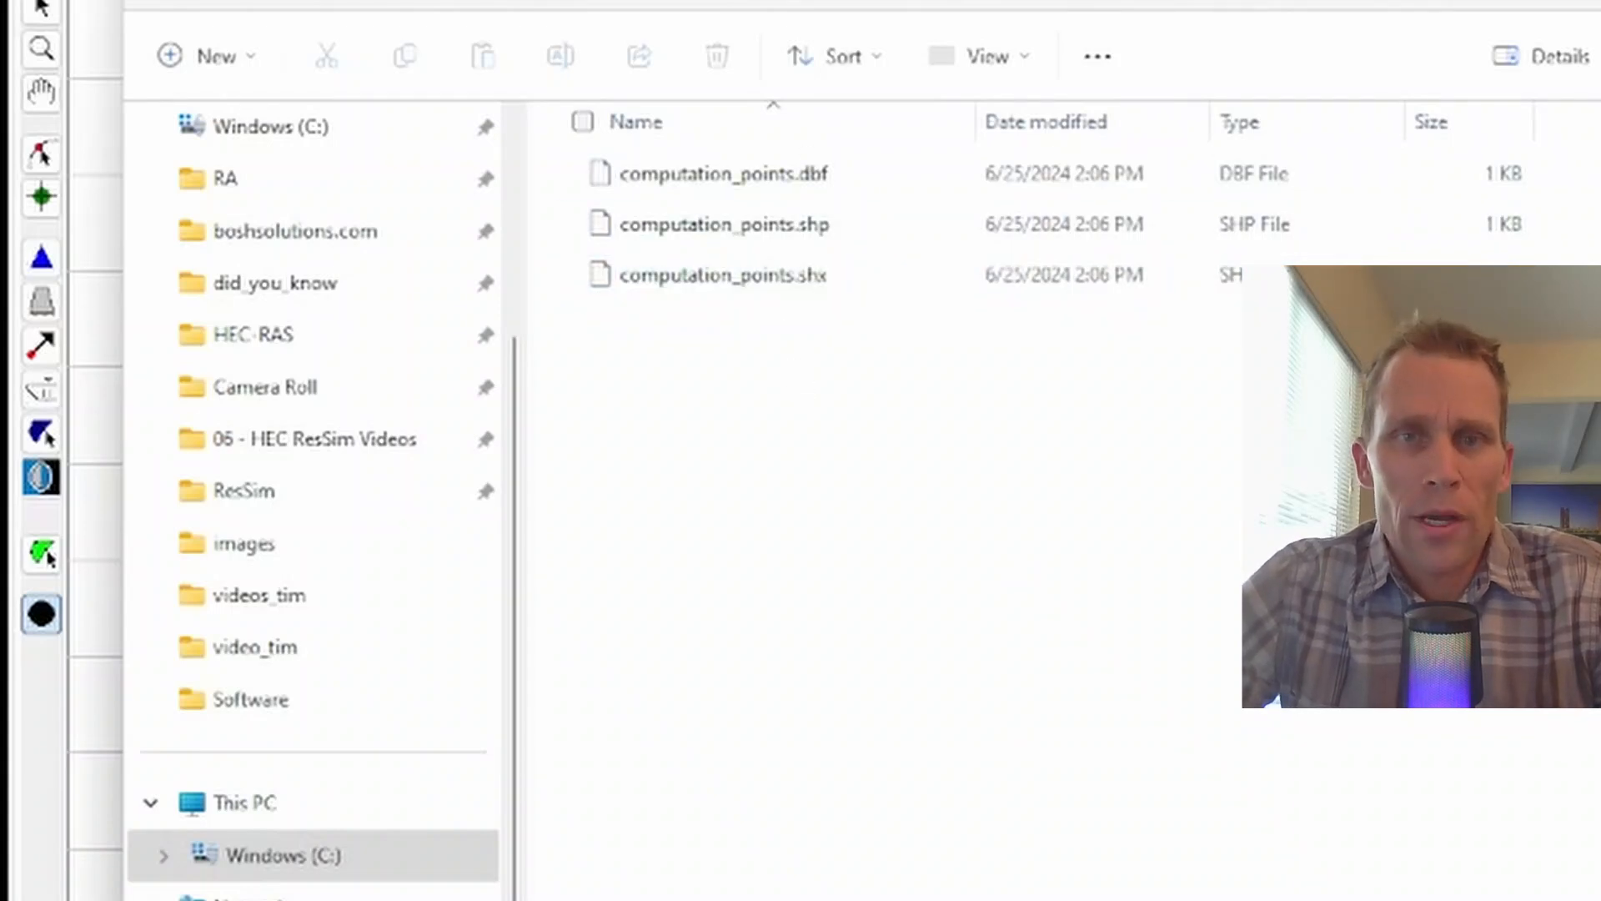
Step: Return to HEC-ResSim and delete the computation points cp_01, cp_02 and cp_03 from the watershed
key(alt+Tab)
right_click(351, 320)
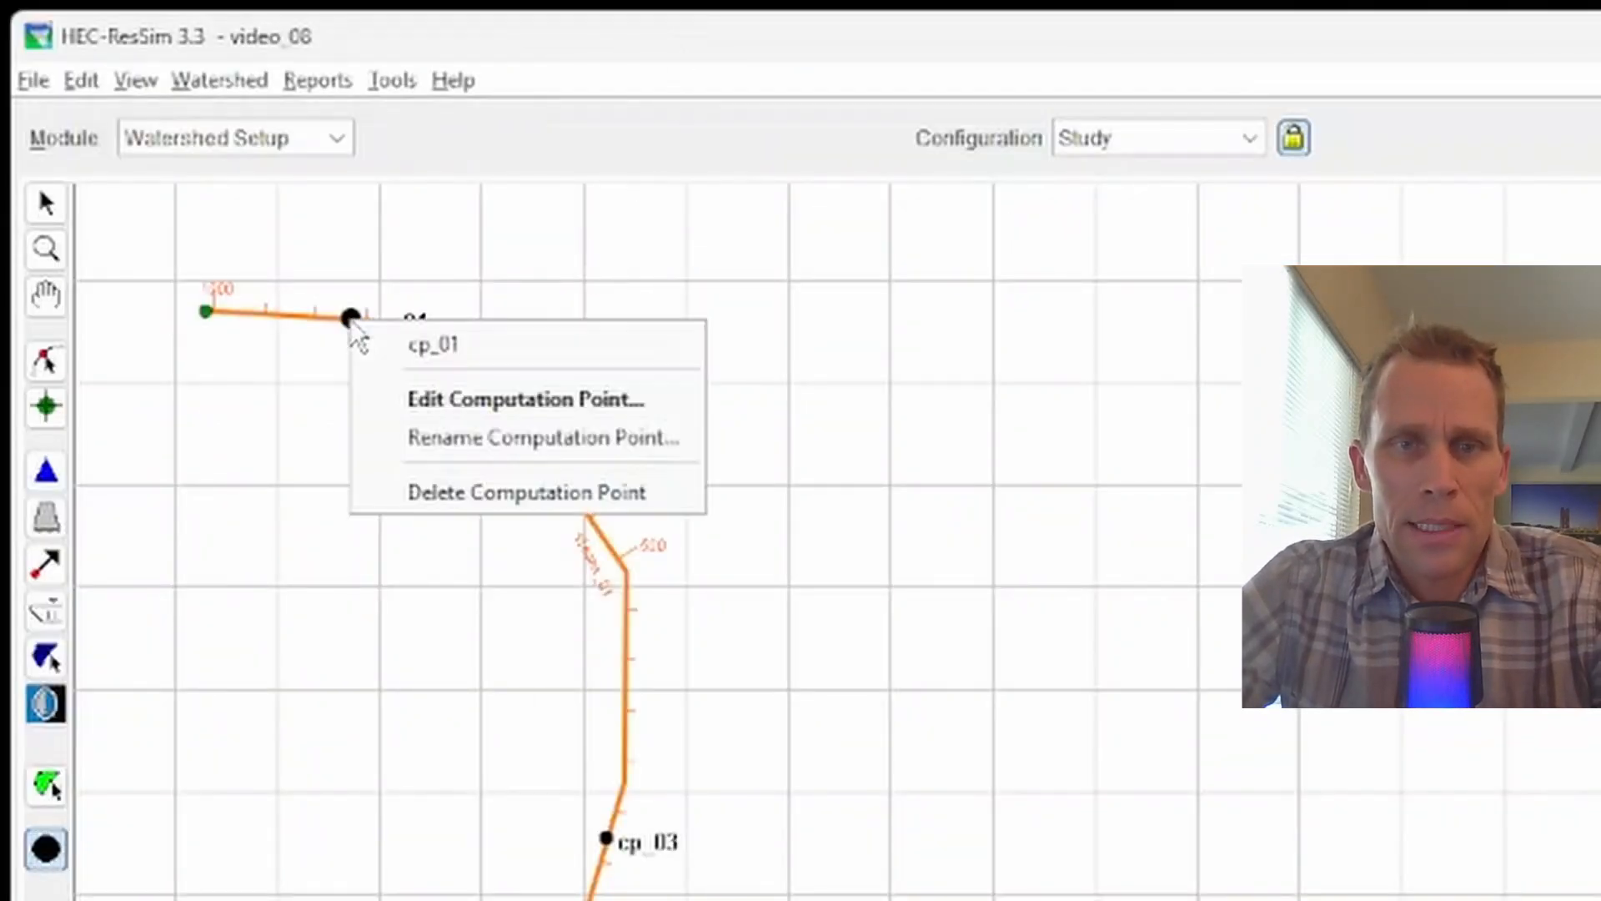
click(417, 489)
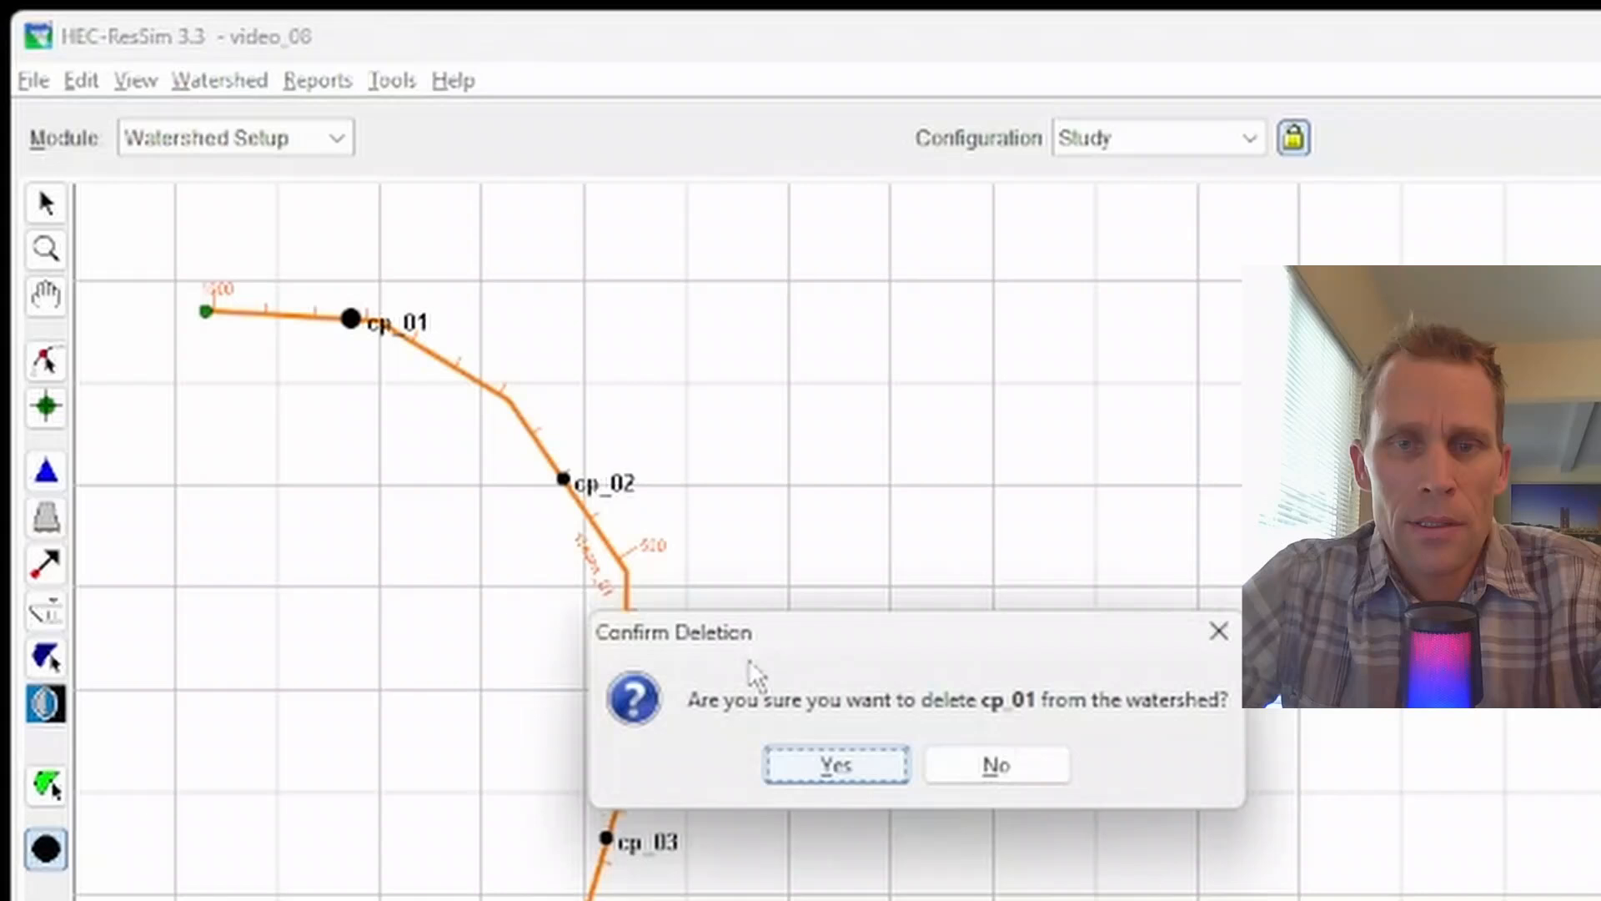
click(834, 765)
right_click(566, 492)
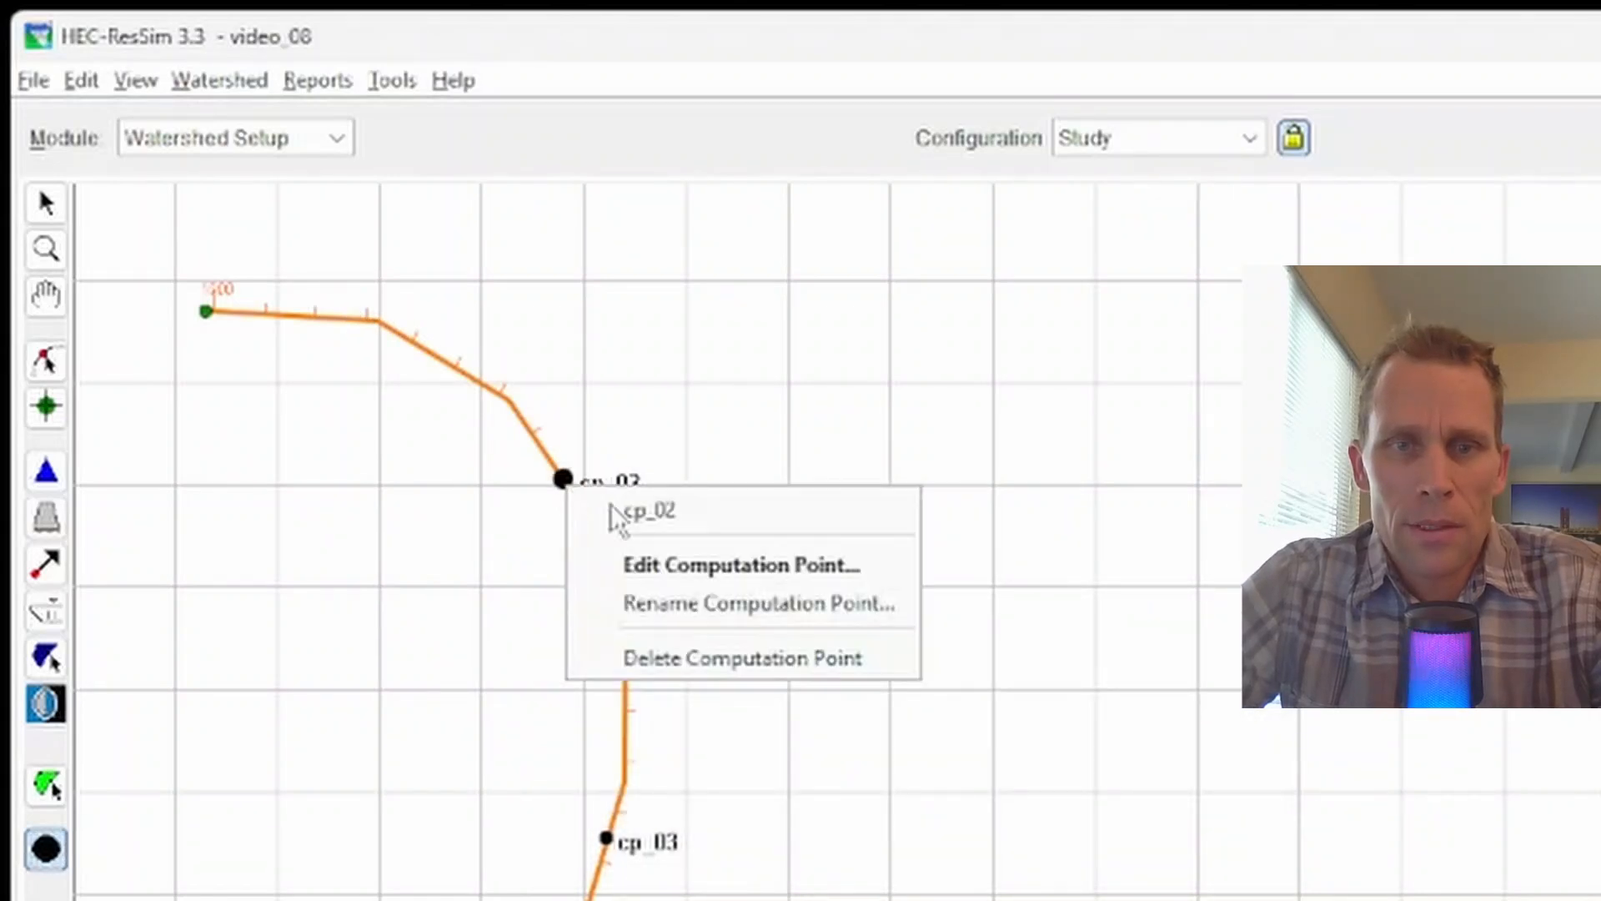
click(676, 661)
click(836, 765)
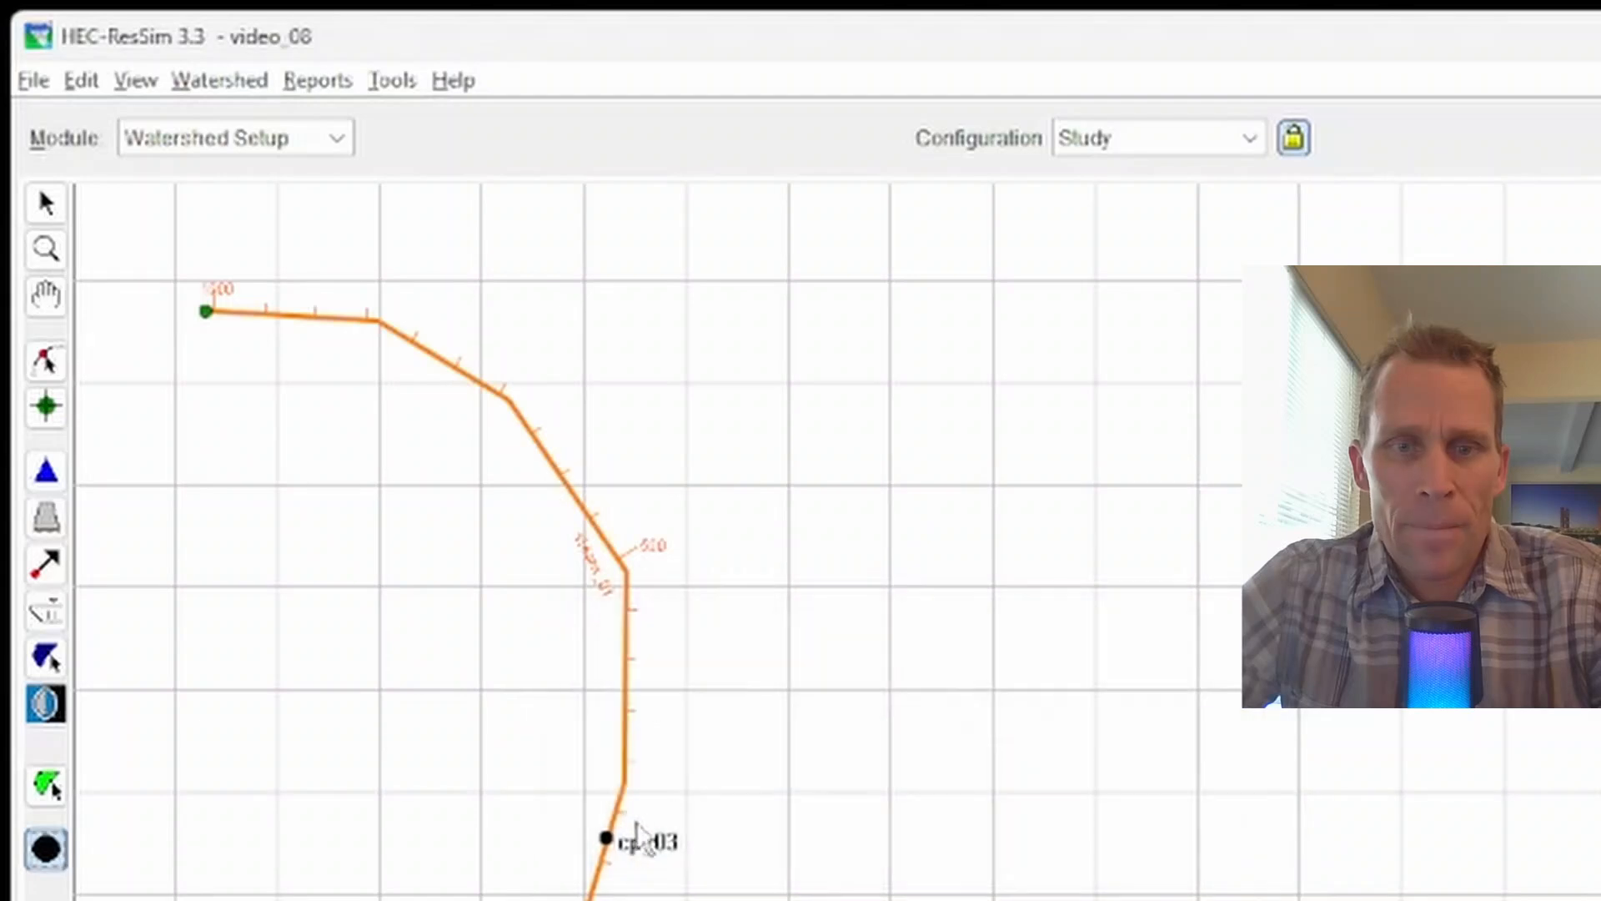
right_click(607, 836)
click(715, 897)
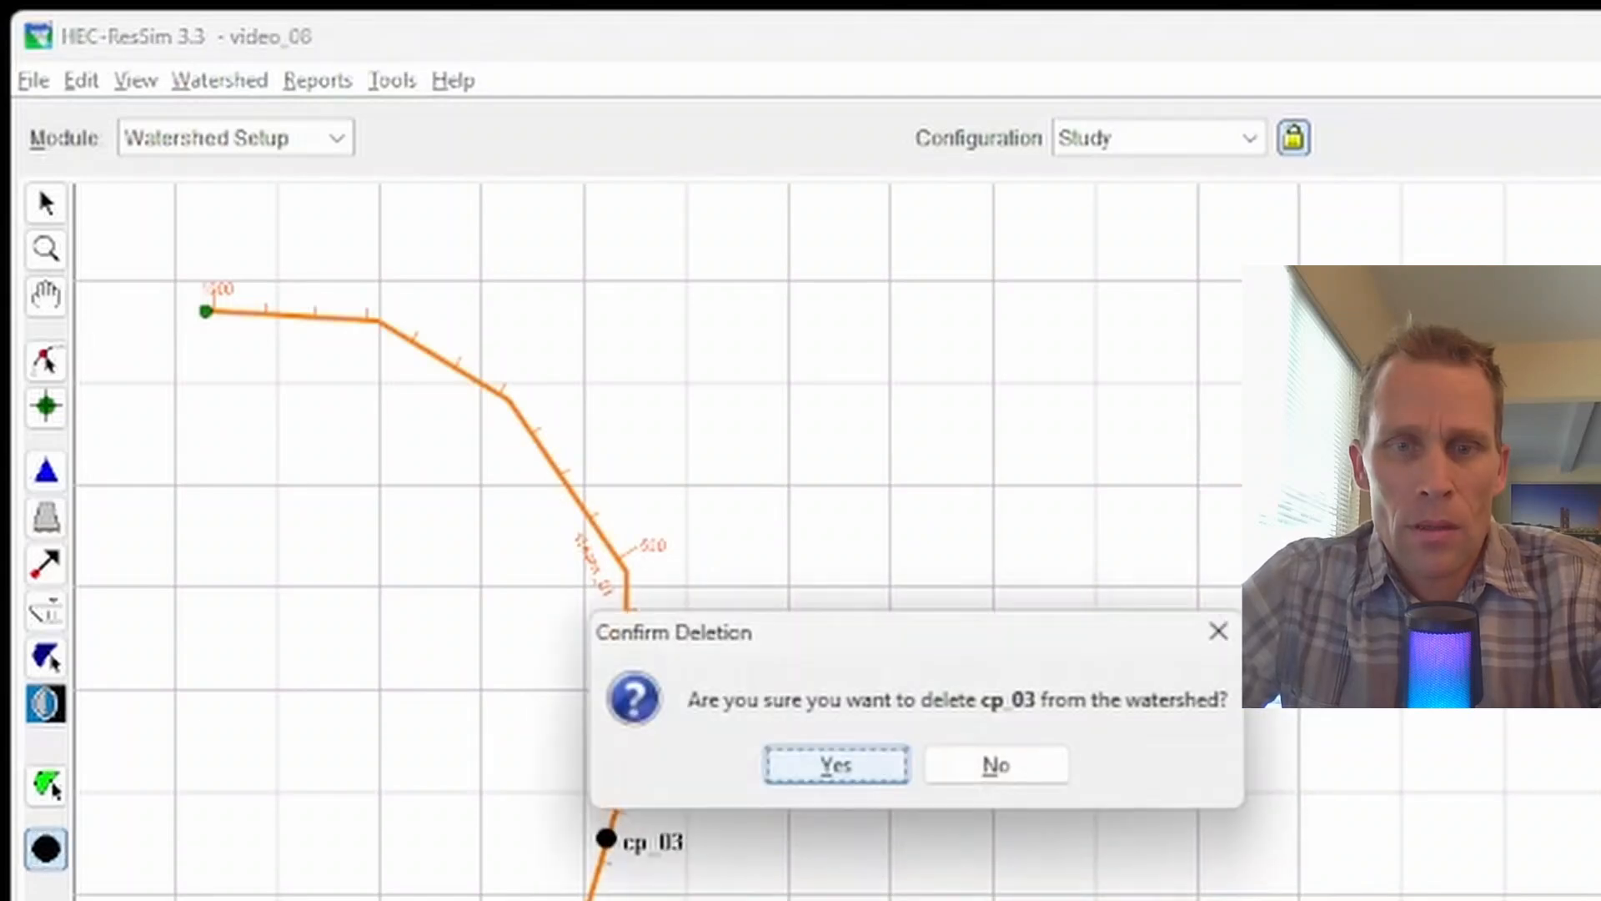
click(825, 764)
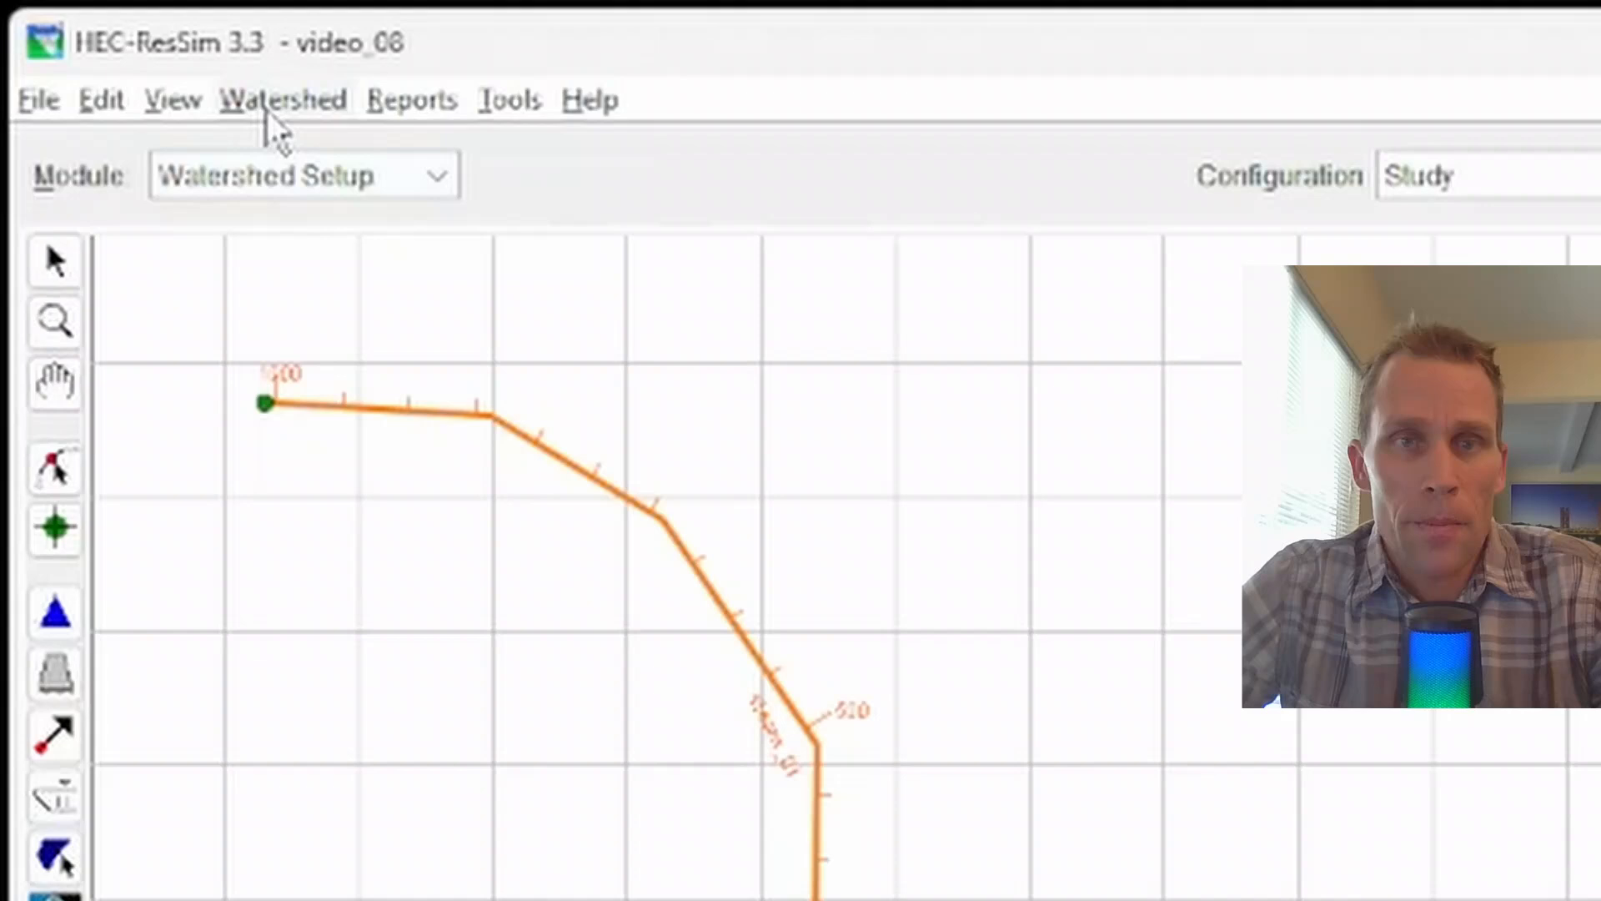
Step: Start importing computation points and choose computation_points.shp from the demo folder as the source shapefile
click(269, 107)
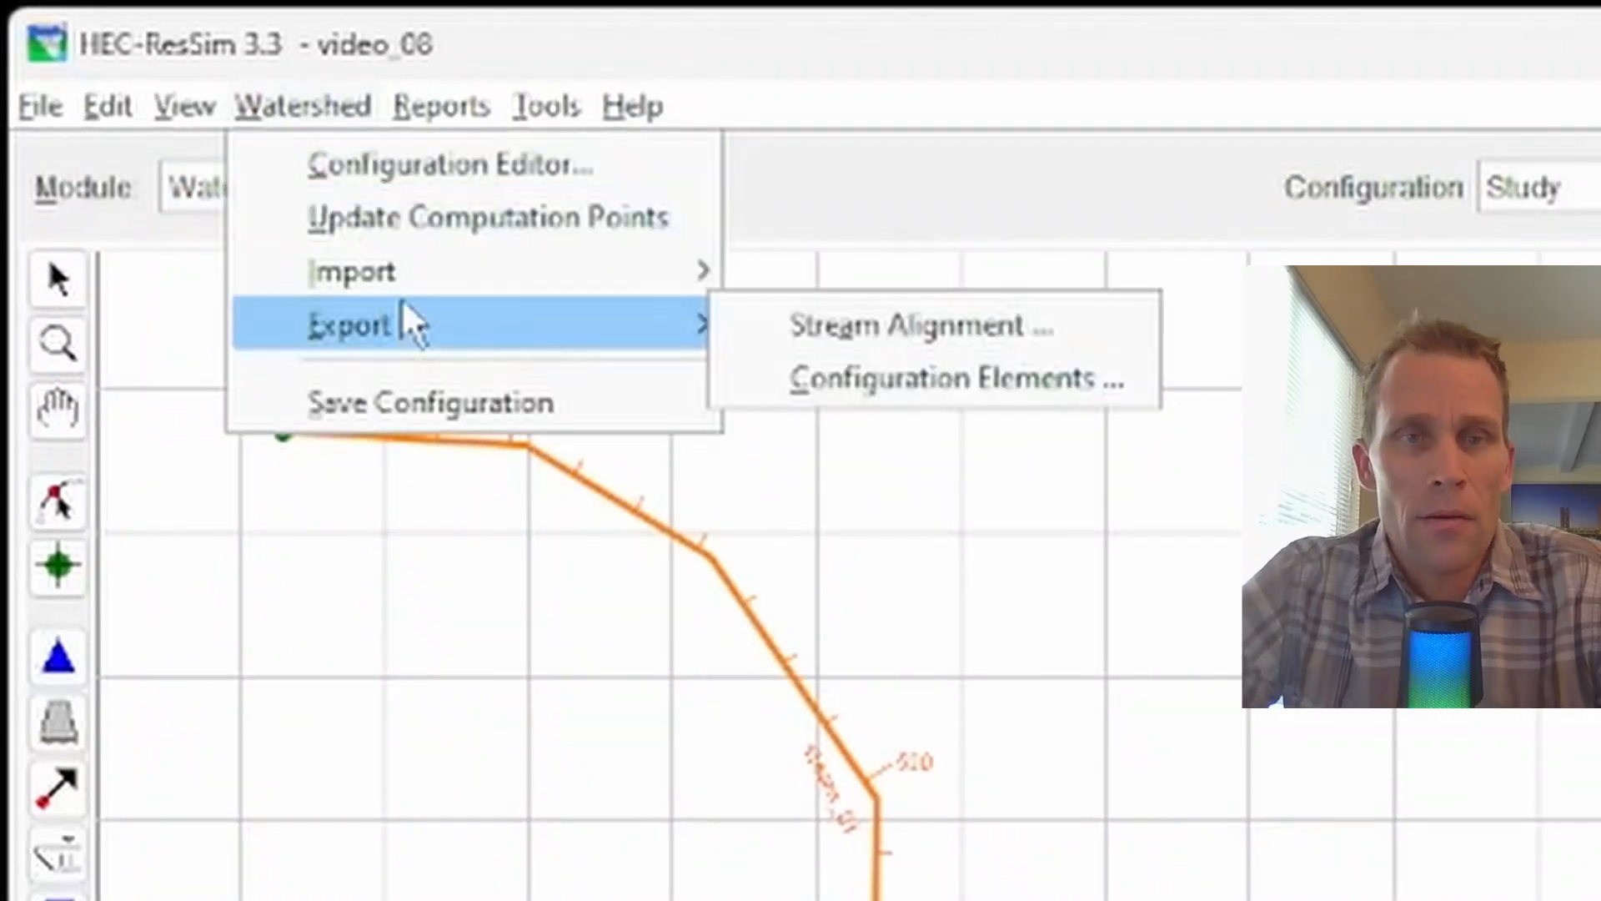
mouse_move(494, 265)
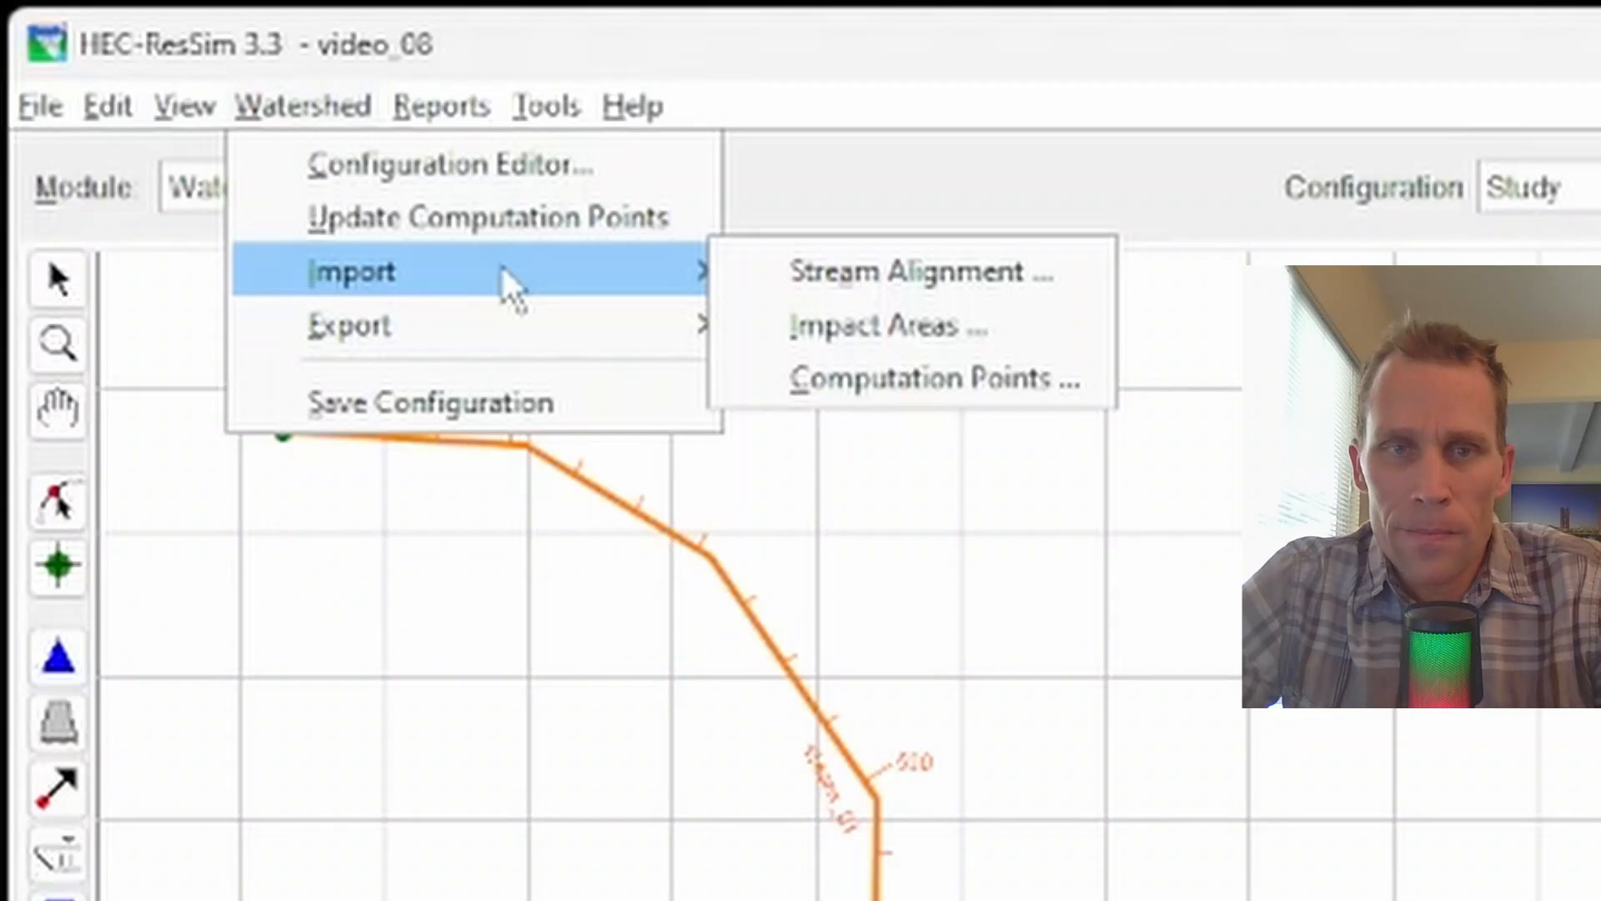
click(888, 380)
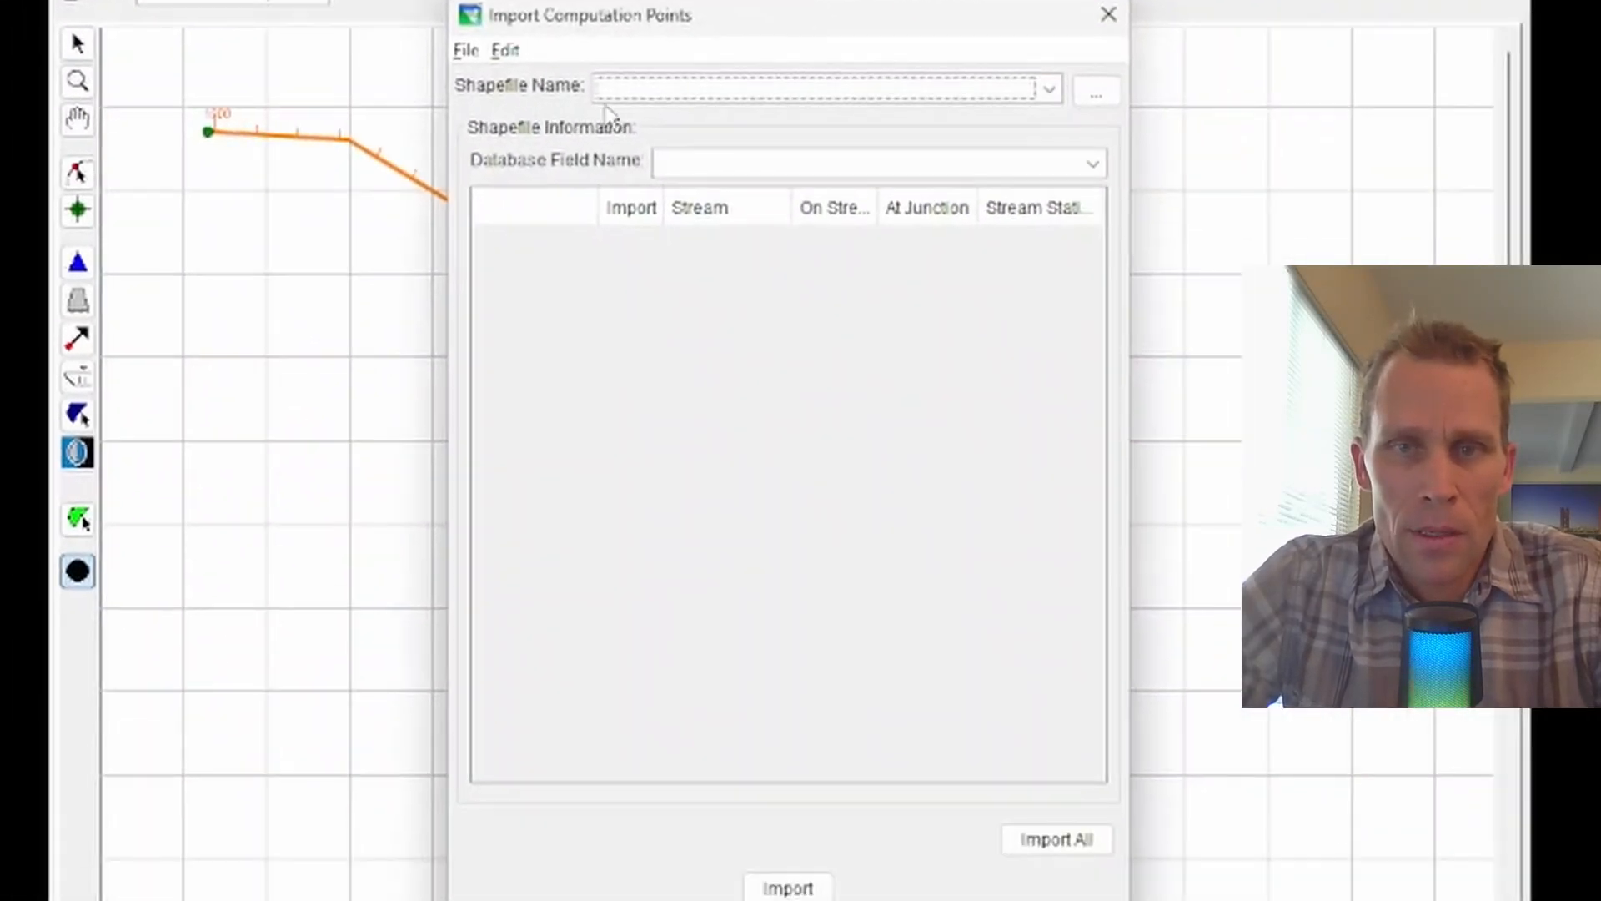
click(1006, 387)
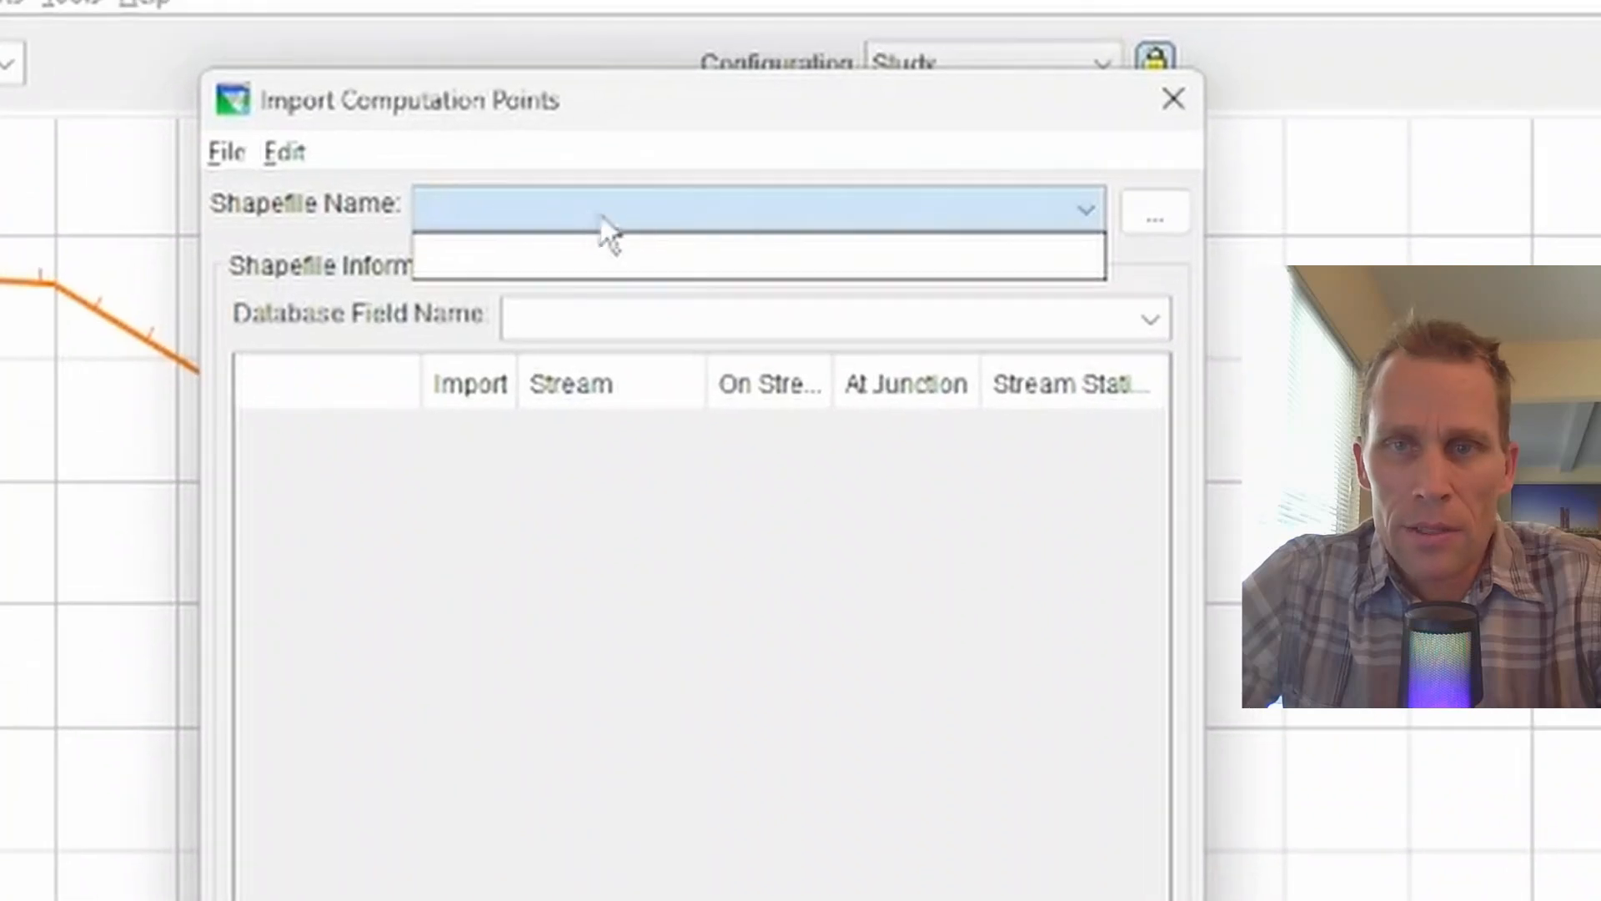
click(1053, 80)
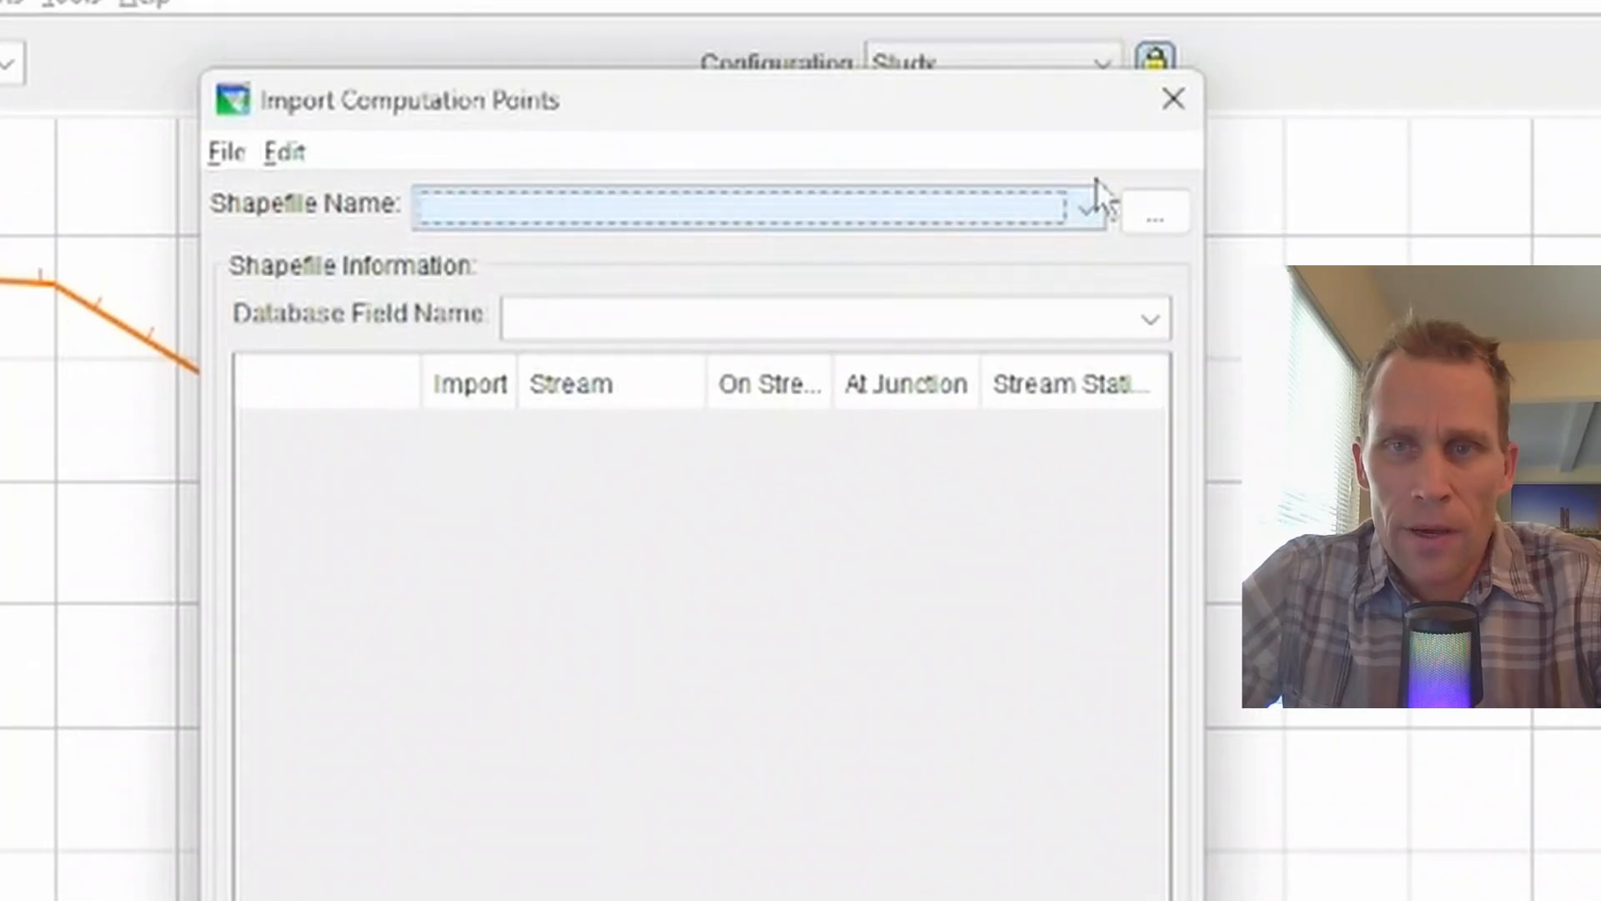
click(1158, 217)
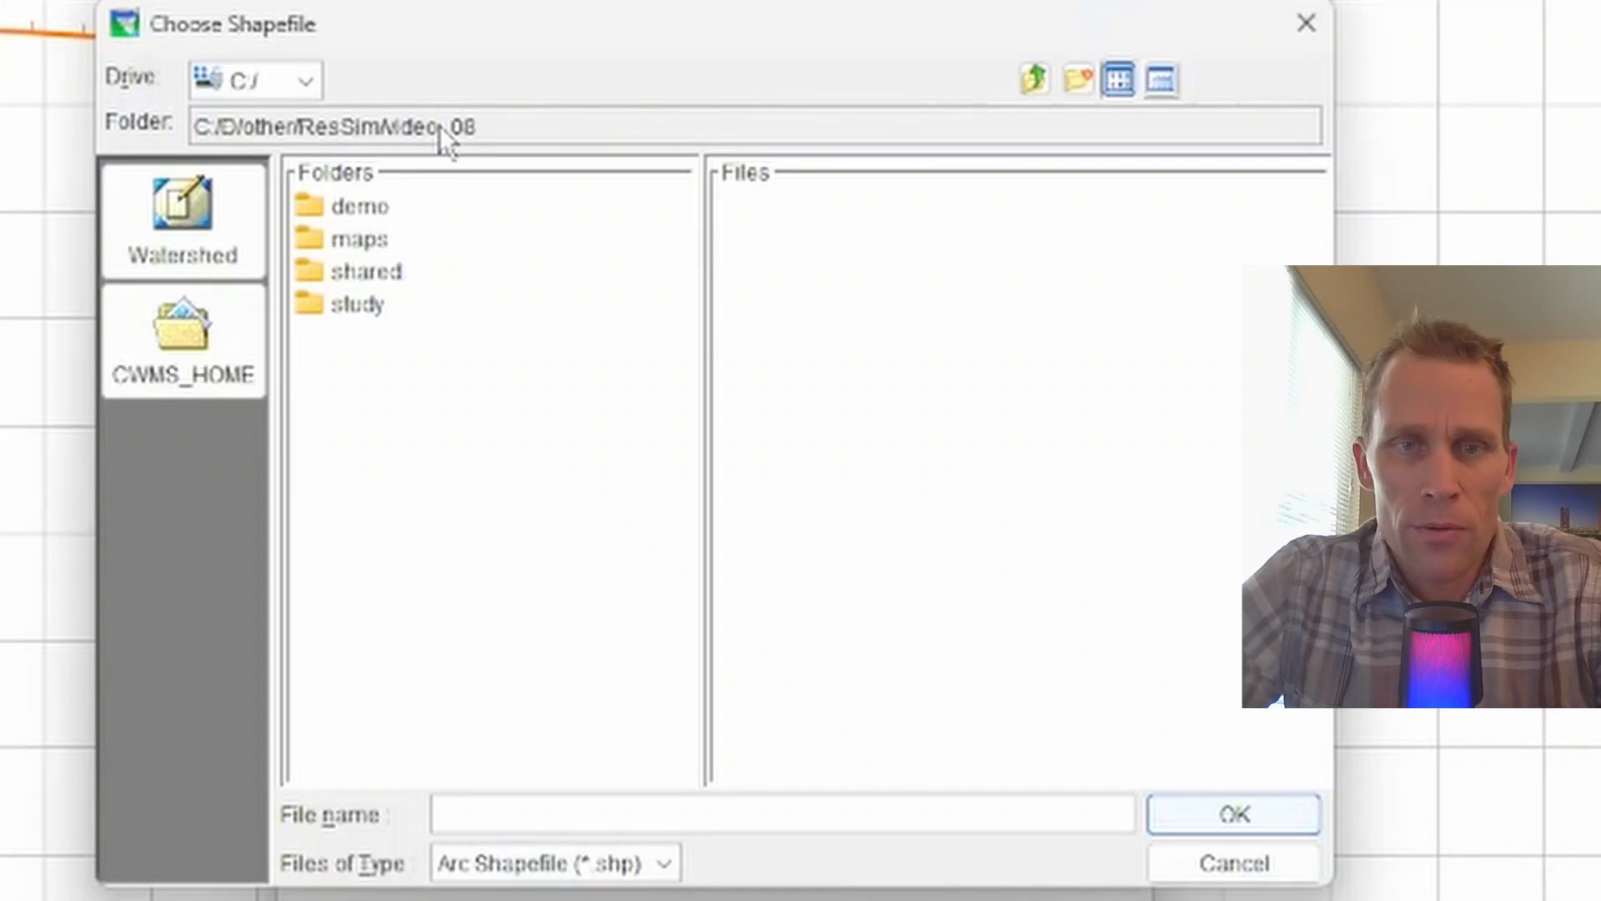
double_click(367, 210)
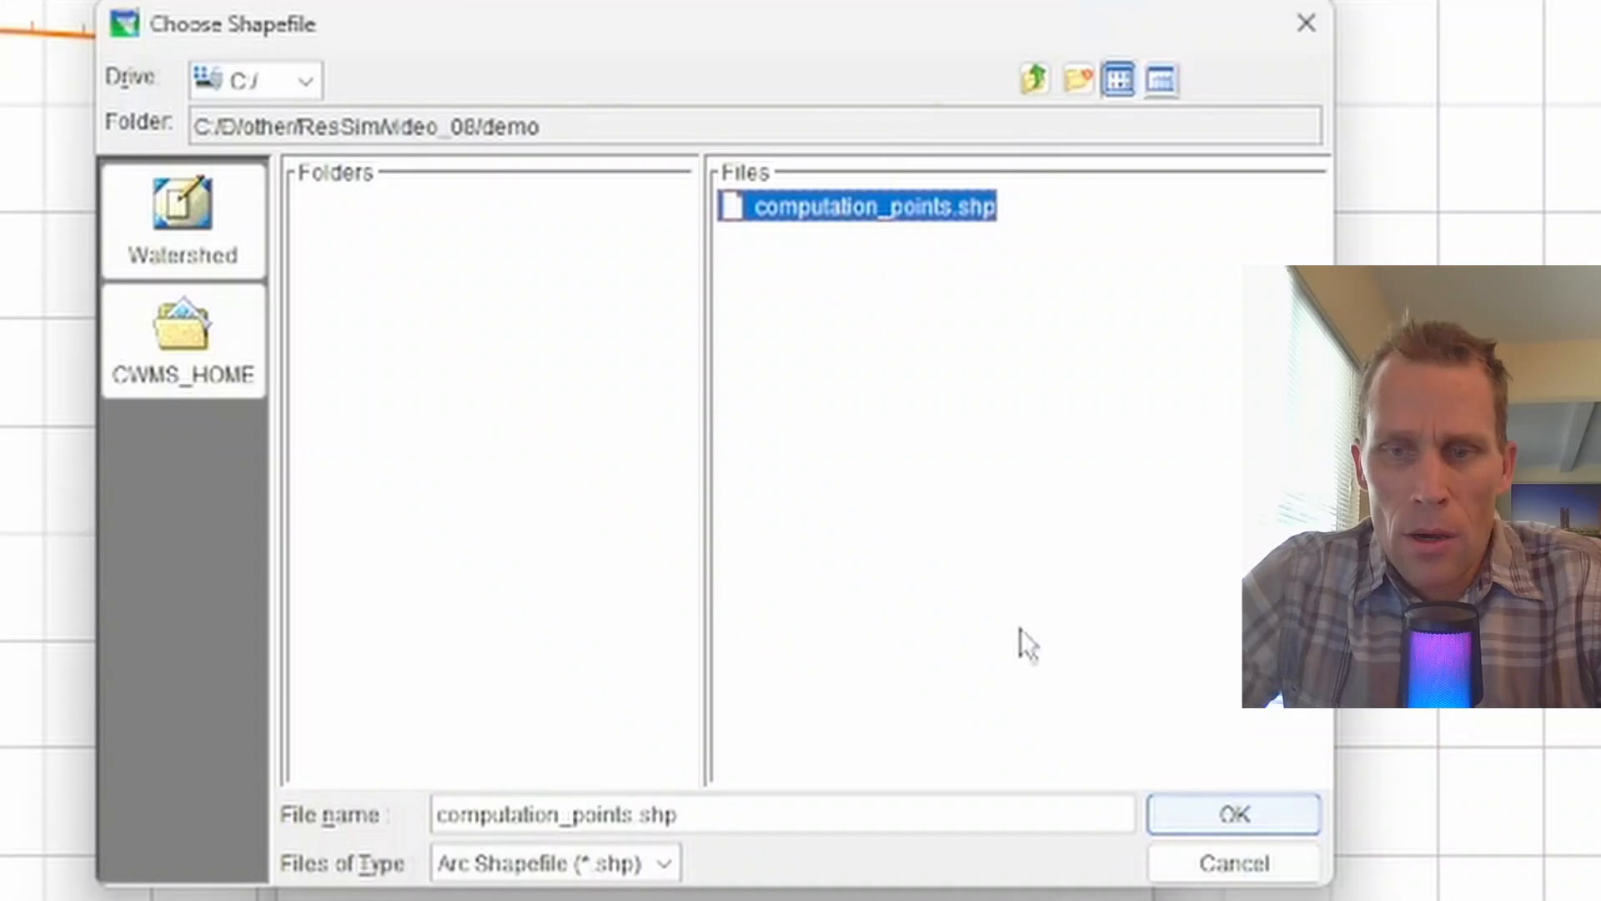
click(1204, 814)
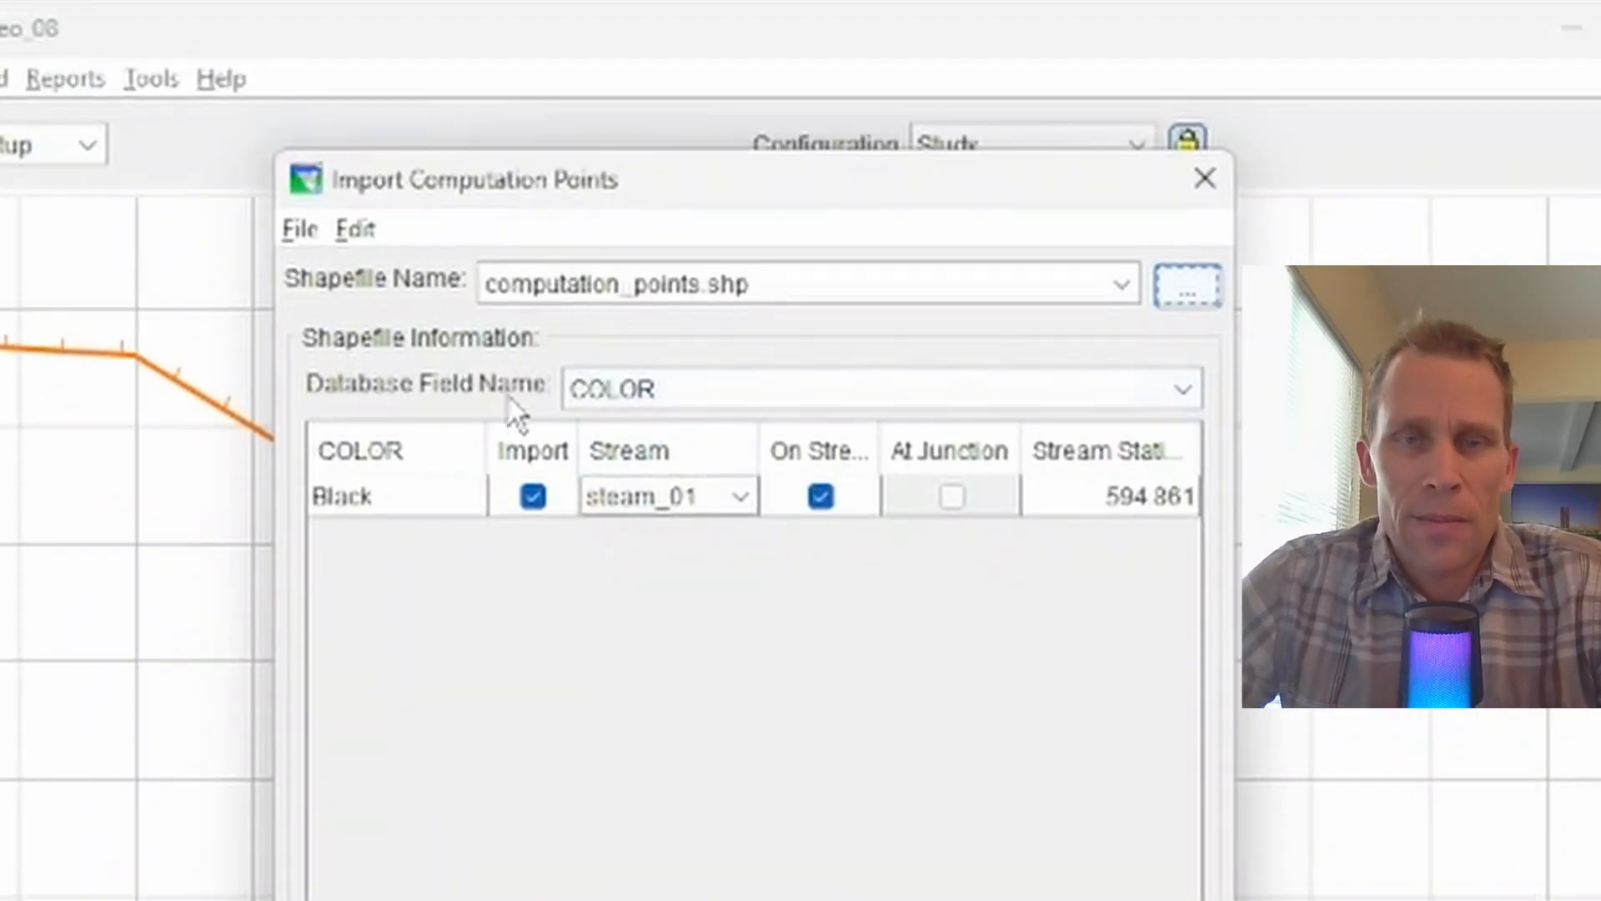
Step: Try DESC as the database field name for the imported points, and set it to ID_NAME
click(723, 395)
click(730, 460)
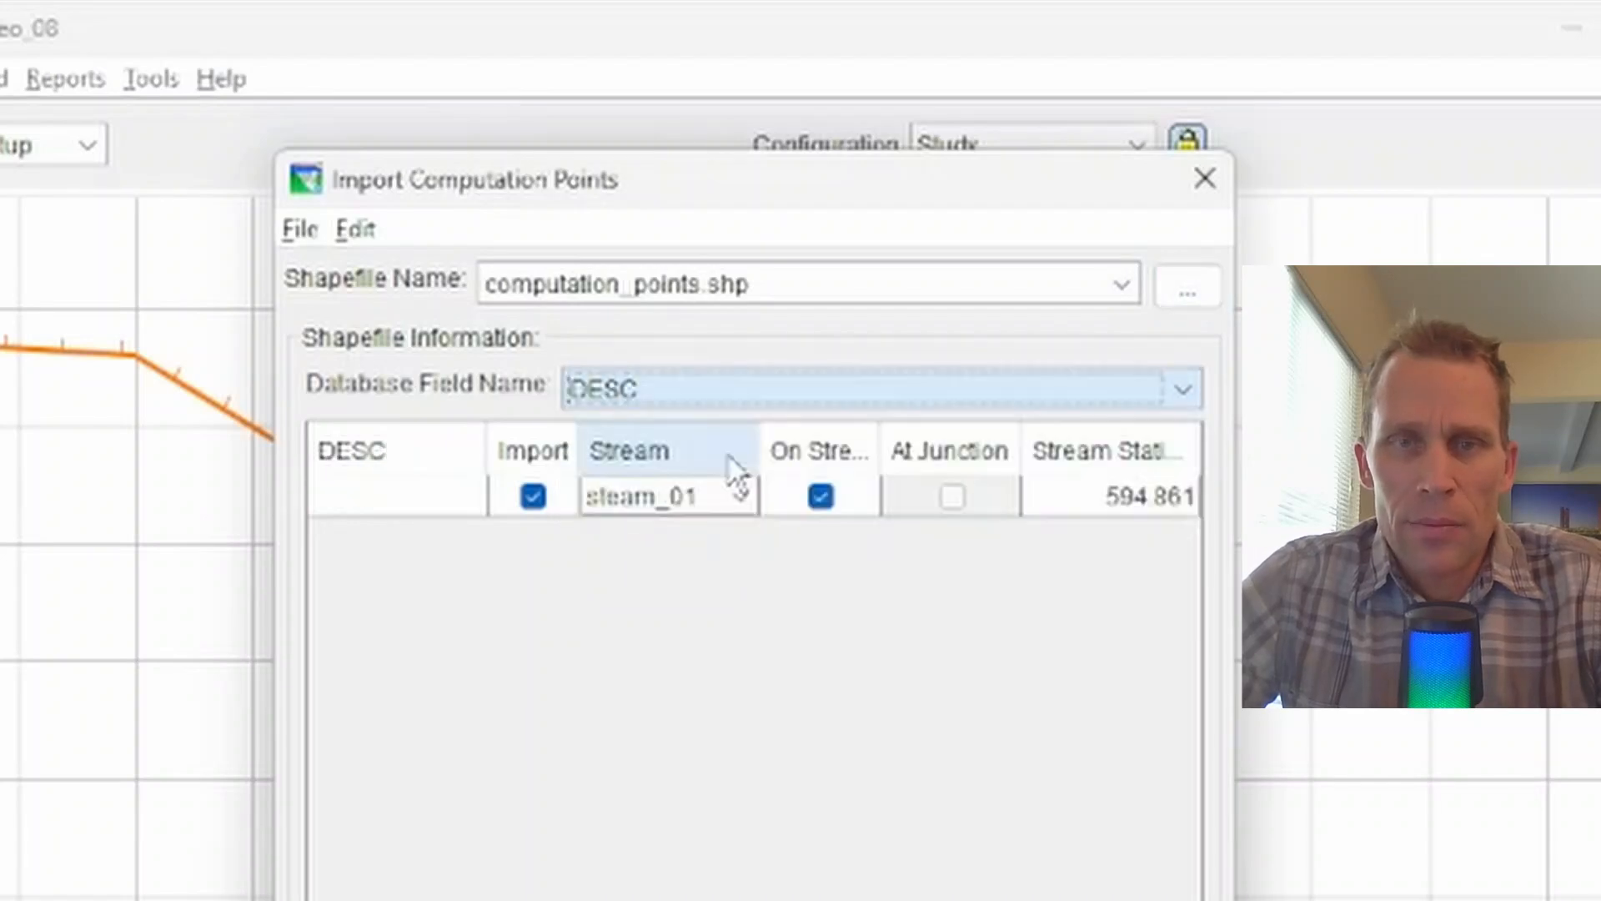
click(727, 396)
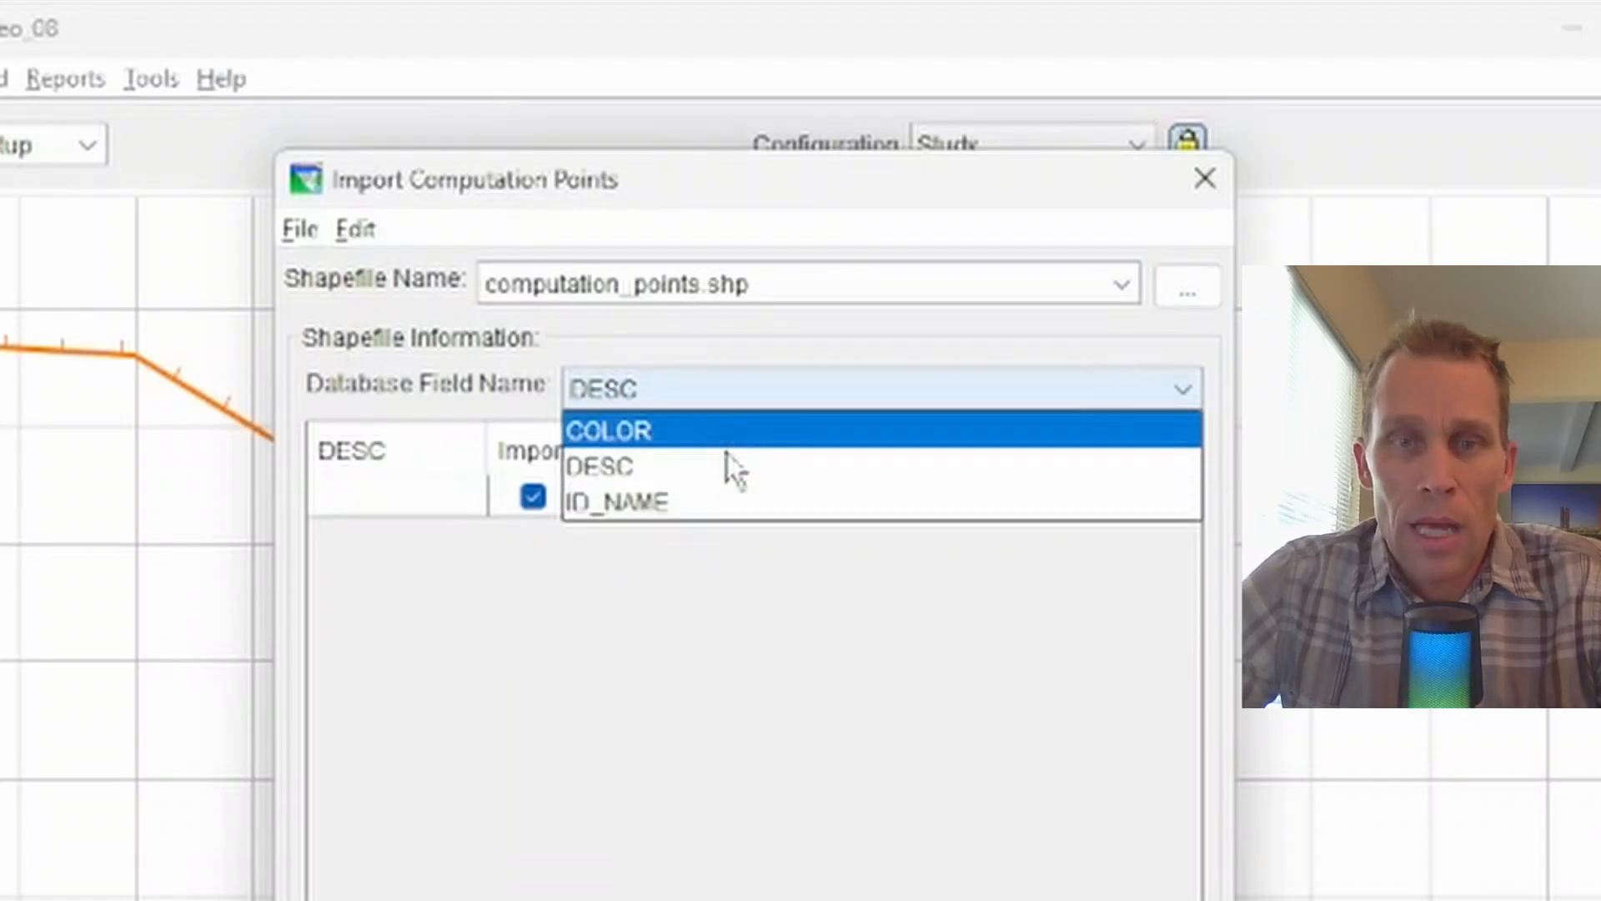
click(739, 503)
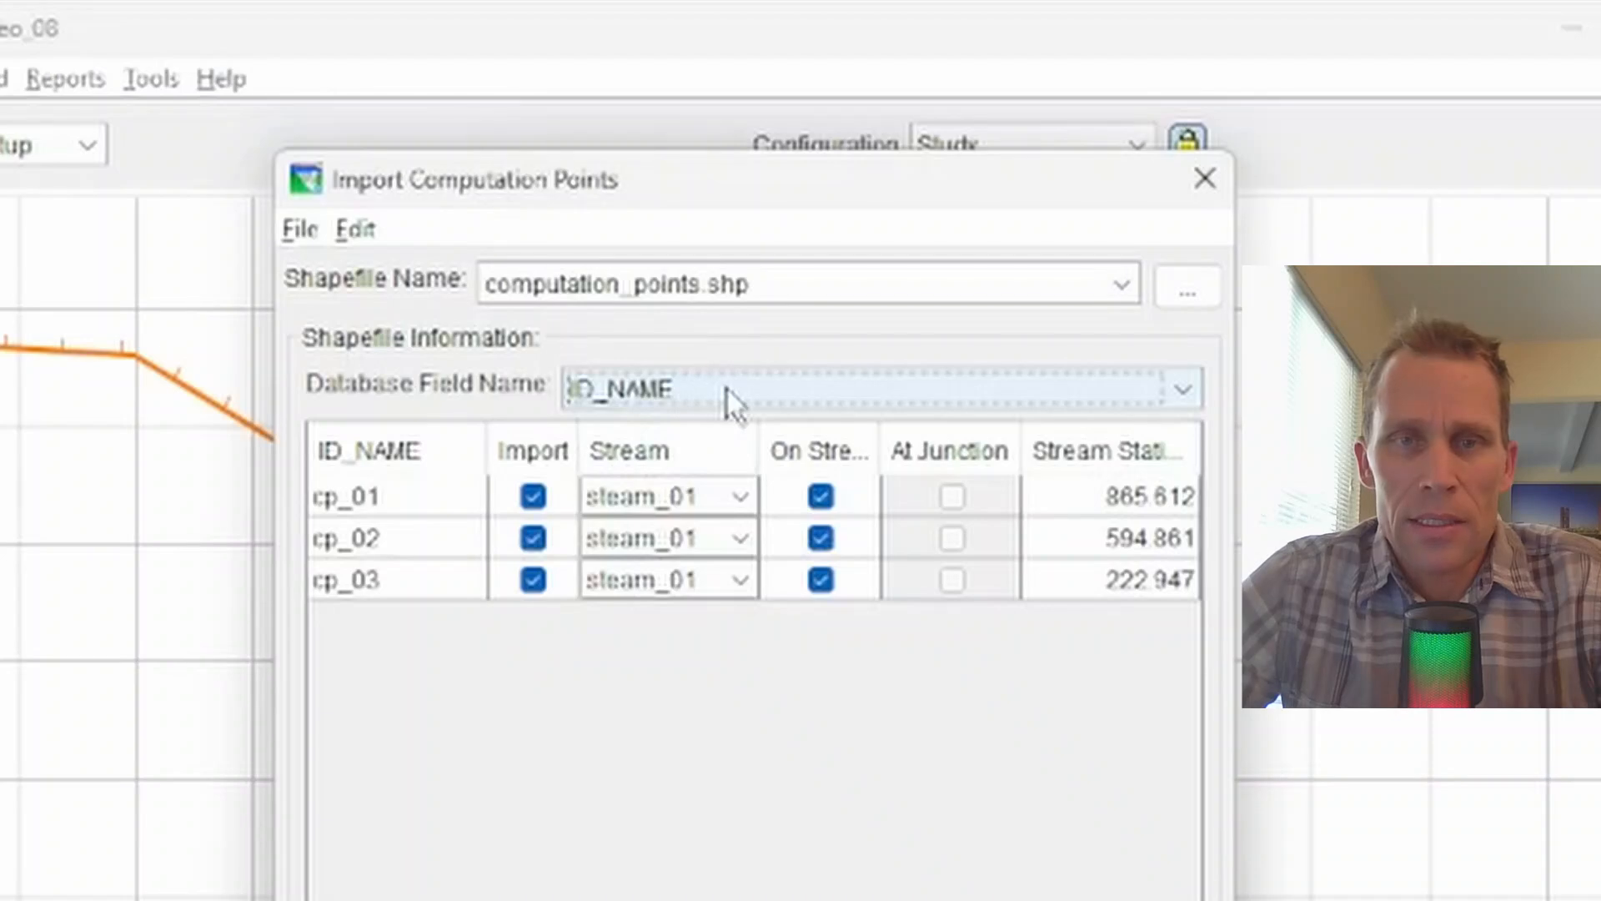
mouse_move(719, 197)
mouse_down()
mouse_move(1036, 197)
mouse_move(883, 229)
mouse_move(709, 220)
mouse_up()
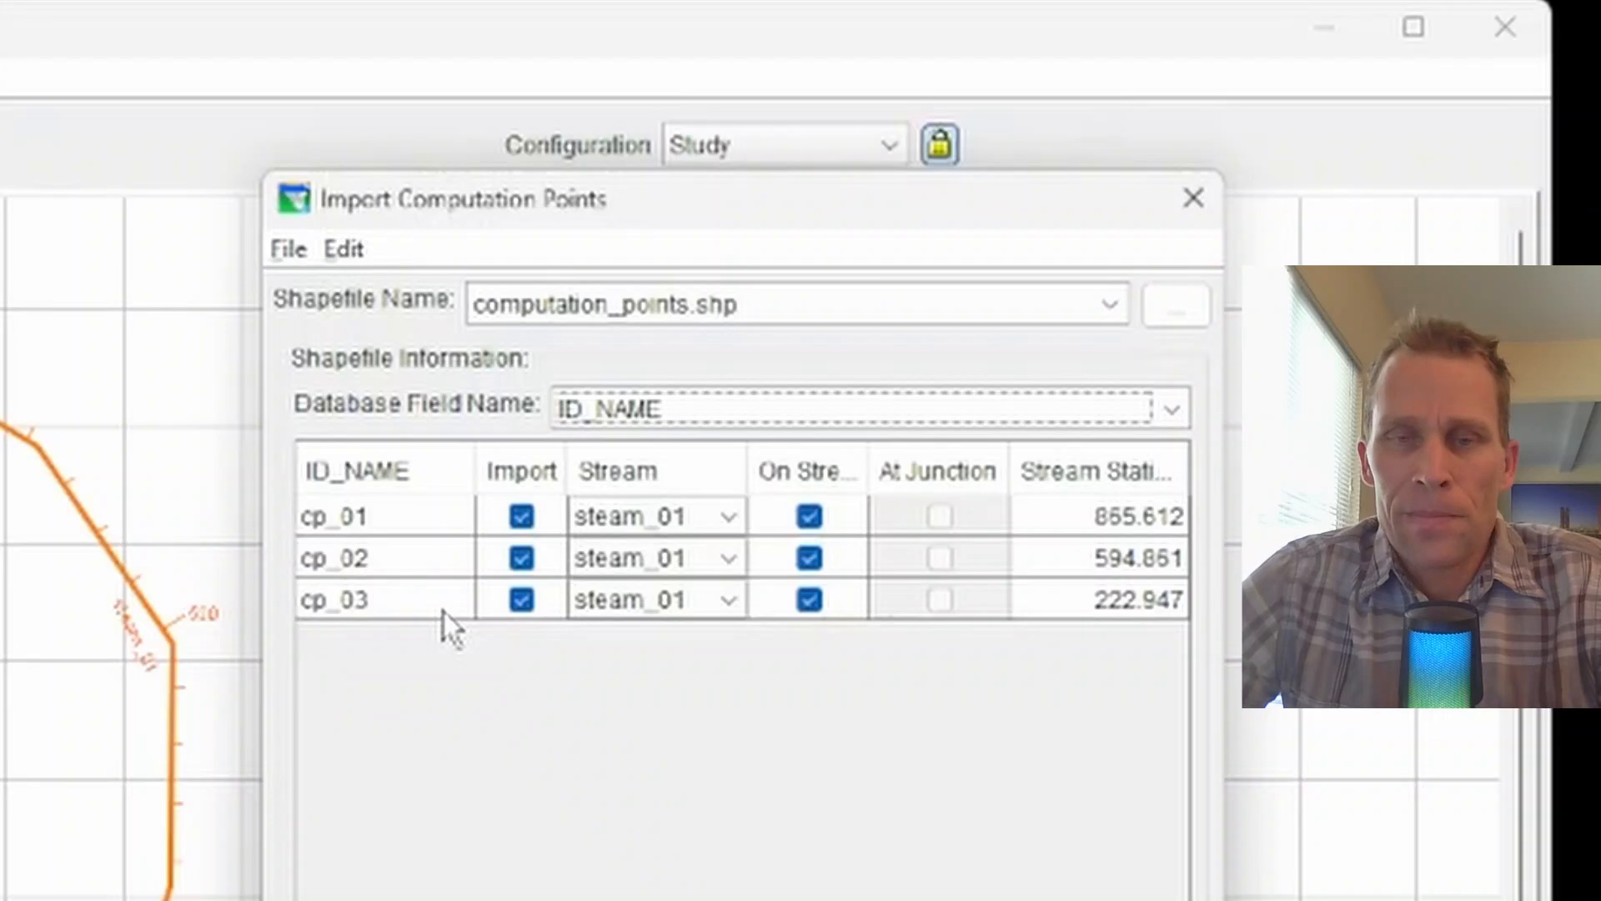
Step: Clear the import selection of cp_01, cp_02 and cp_03, and mark all points for import again
click(524, 521)
click(522, 558)
click(522, 600)
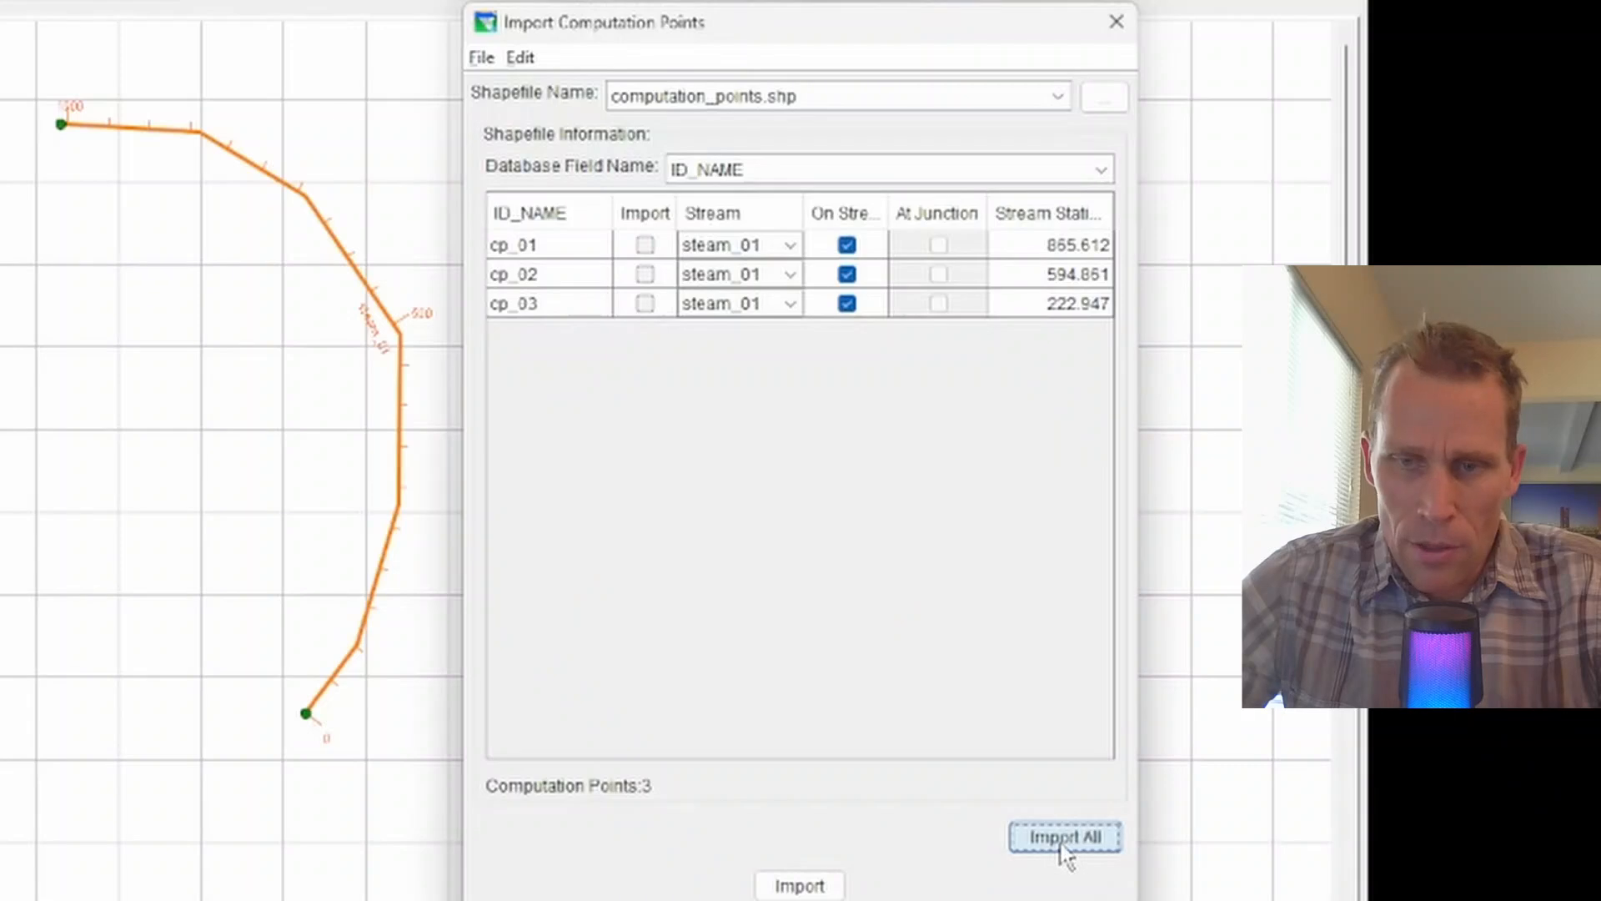
click(1064, 838)
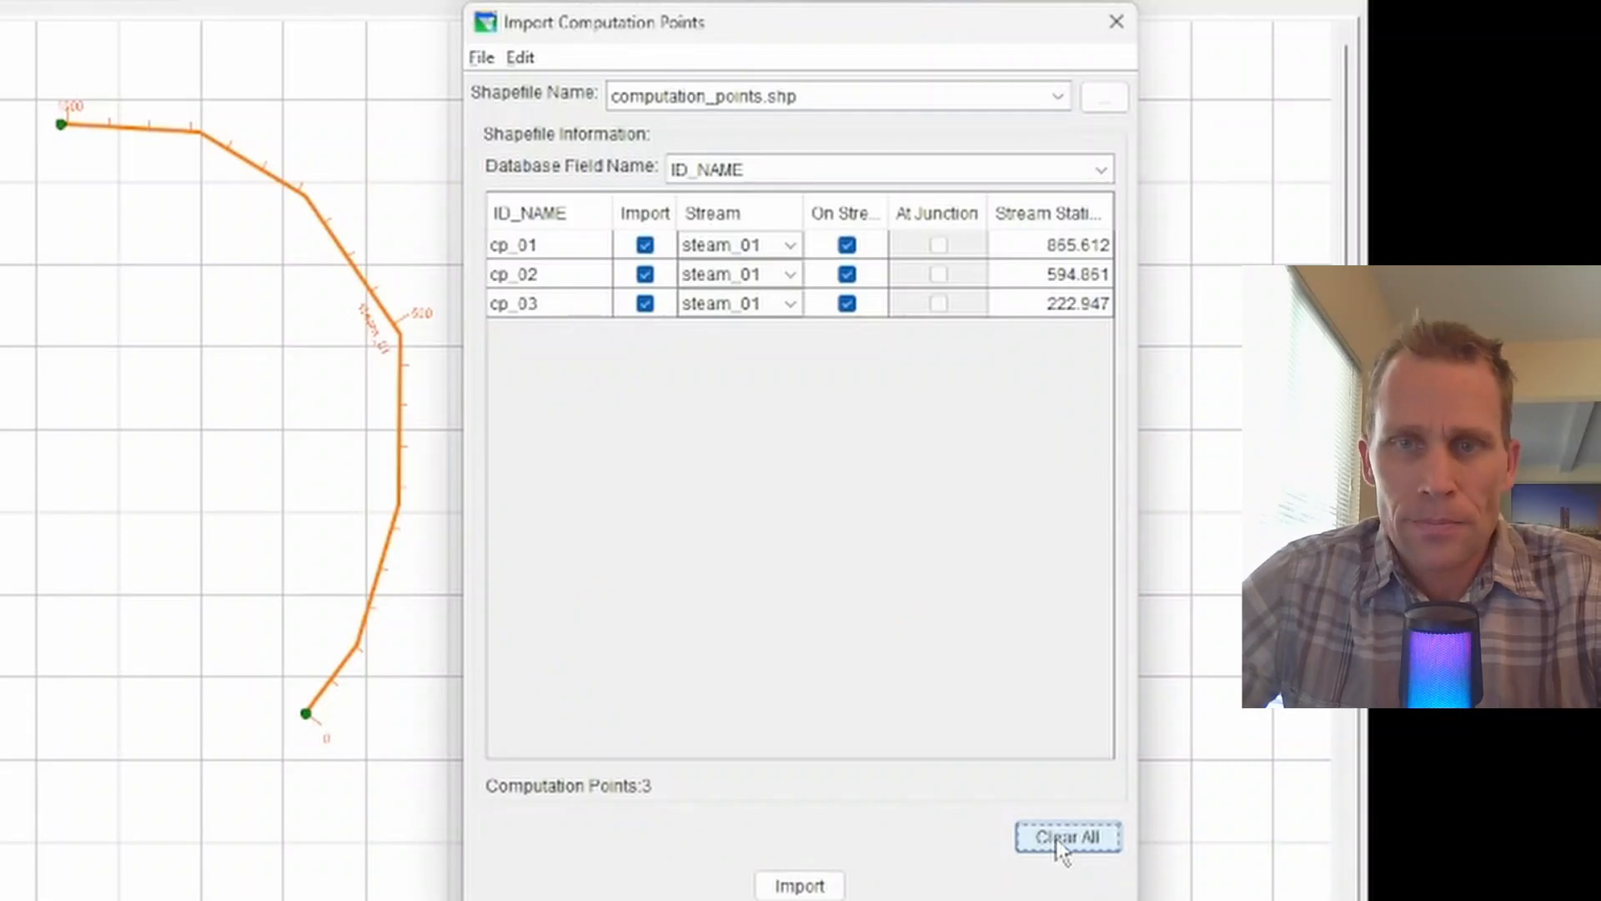
click(1057, 842)
click(1057, 843)
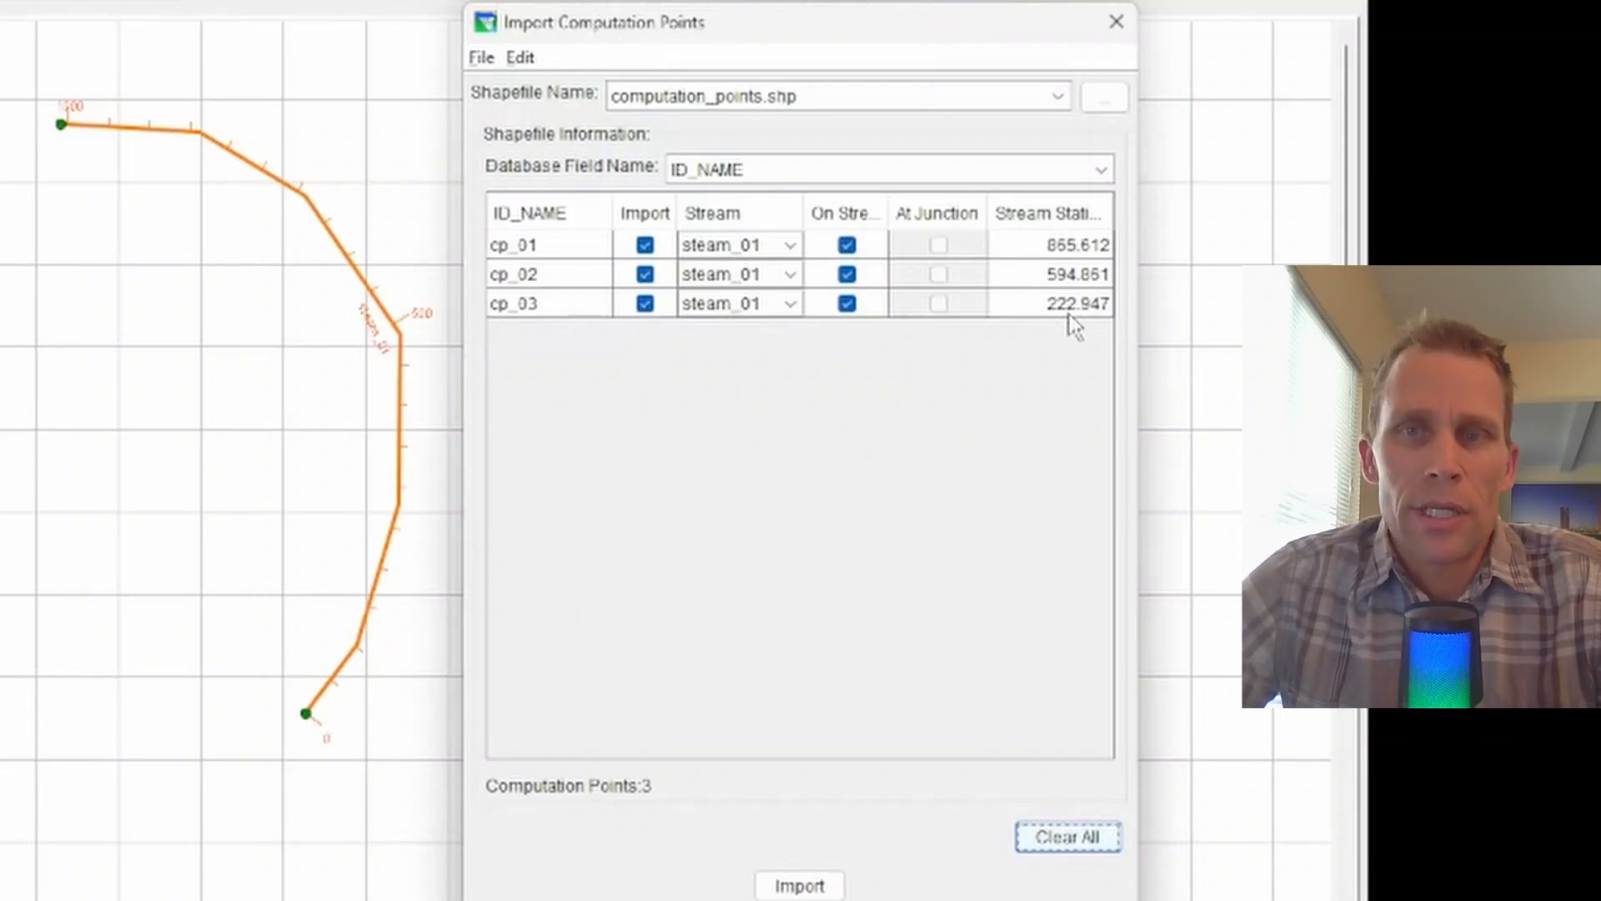
Step: Import the three selected computation points onto the stream and dismiss the message
mouse_move(1074, 325)
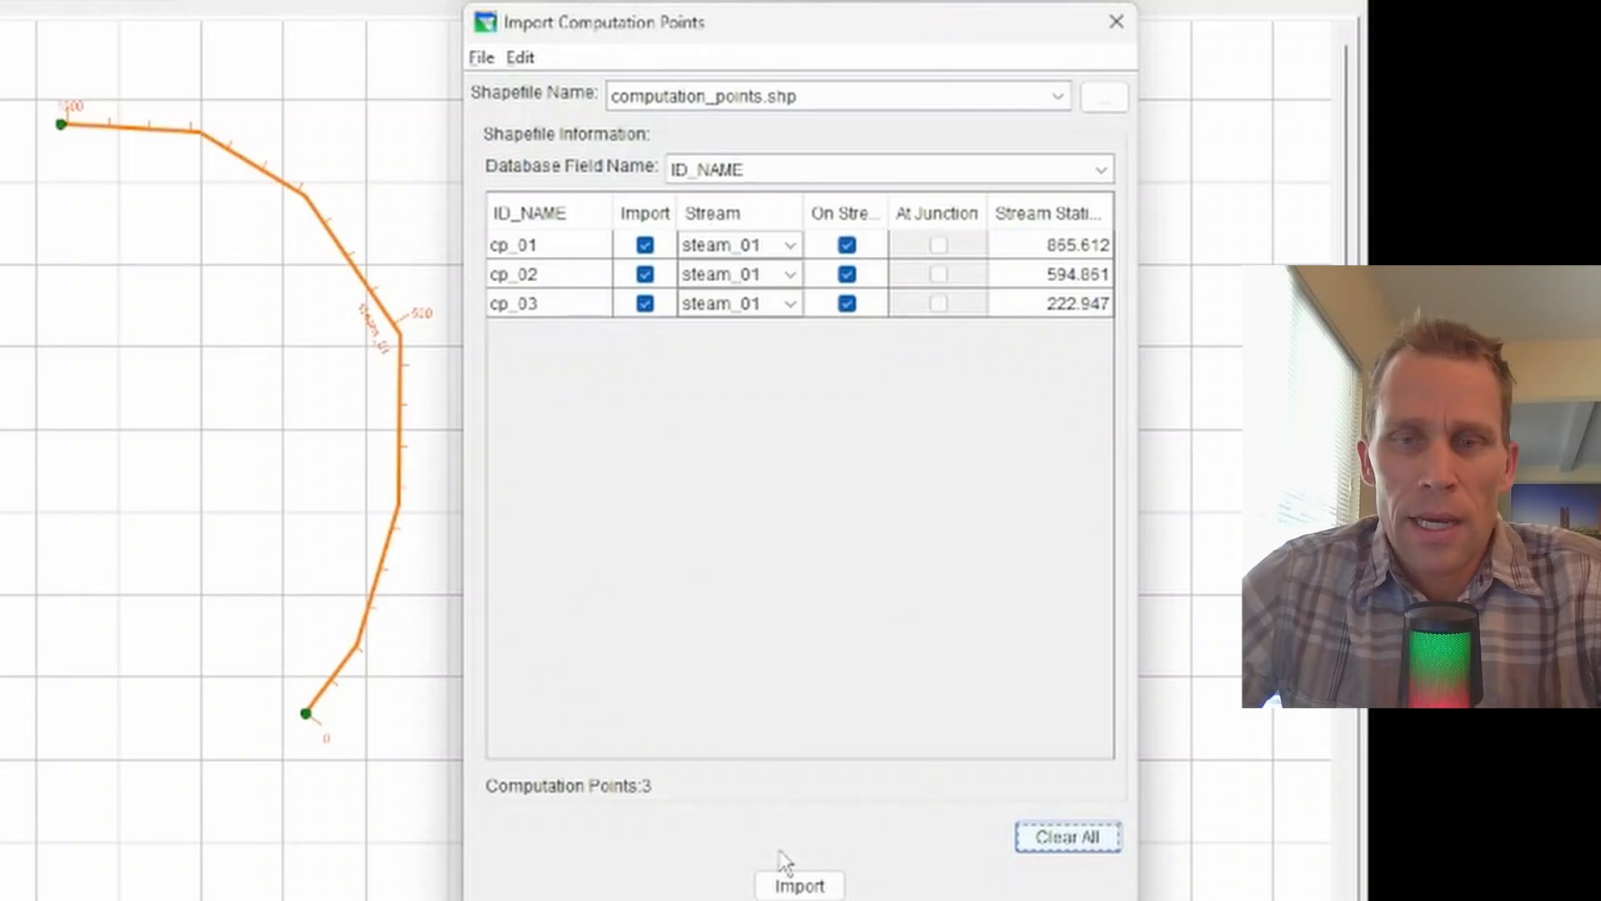
click(793, 882)
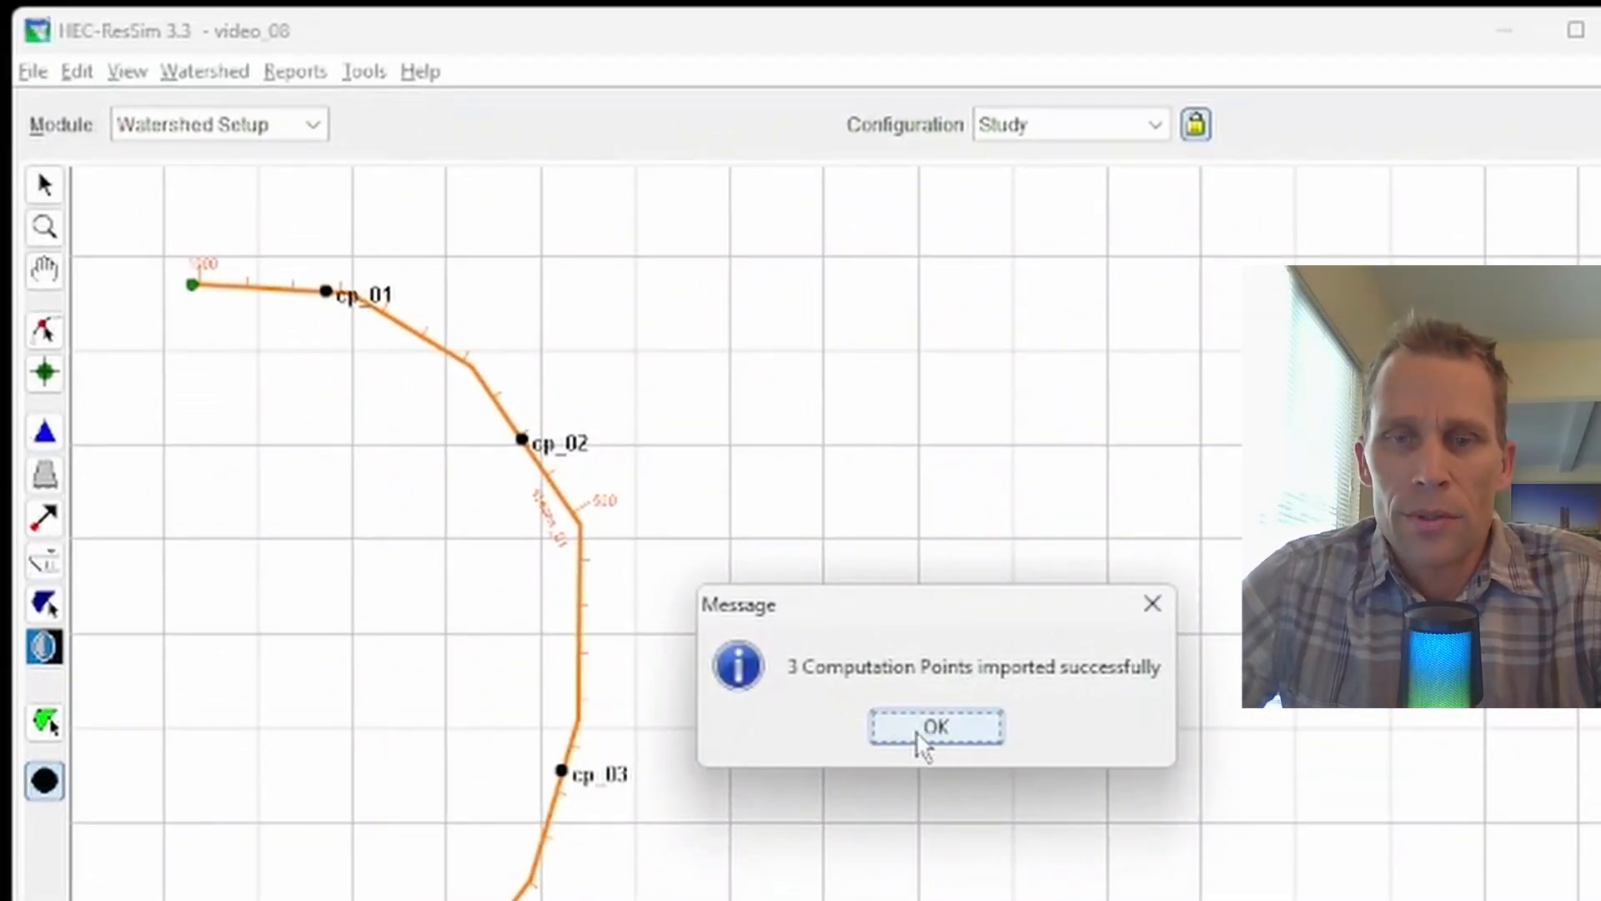
click(935, 727)
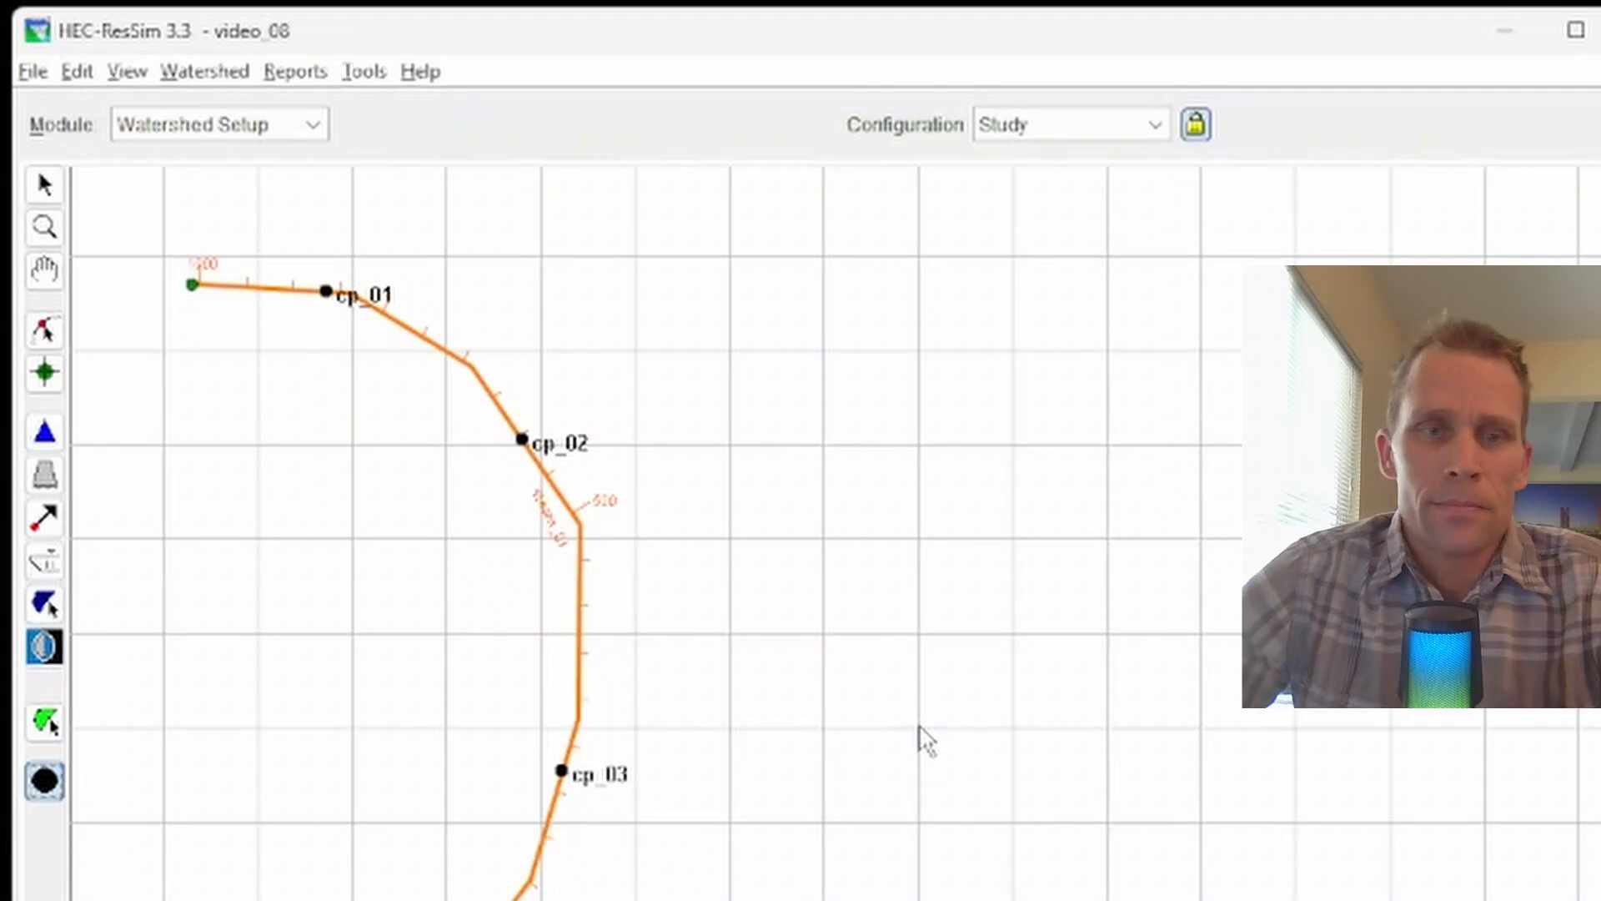